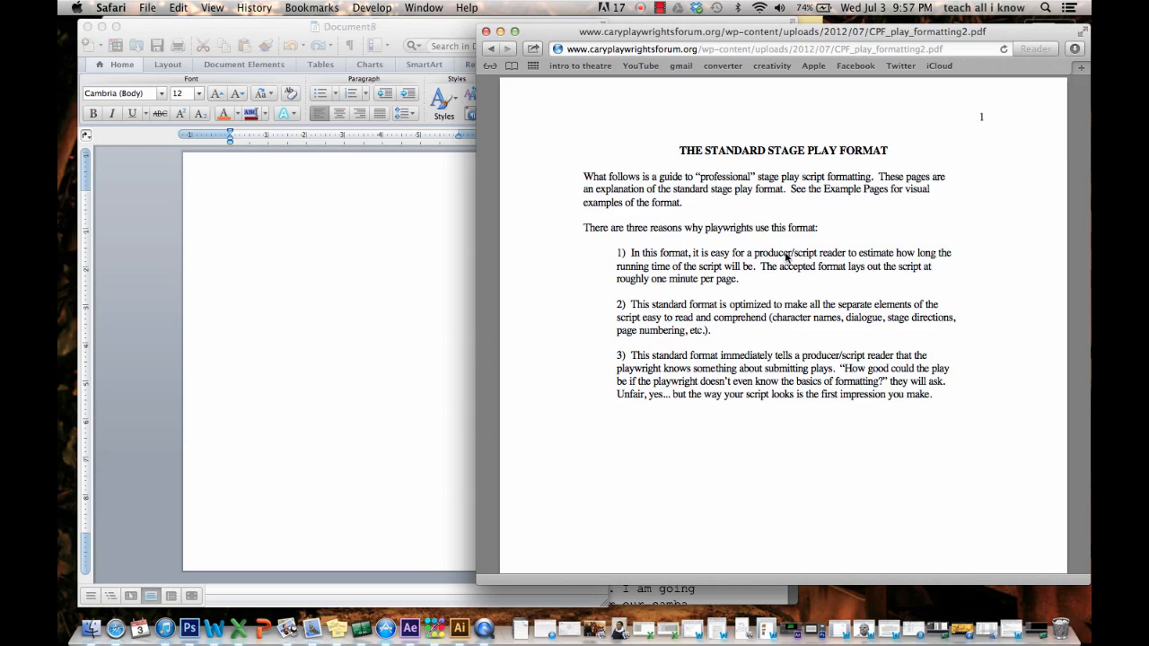
Read the guide's basic requirements, switch to the blank Word document and set its paper size to 8.5 x 11 inches
scroll(740, 296, "down", 10)
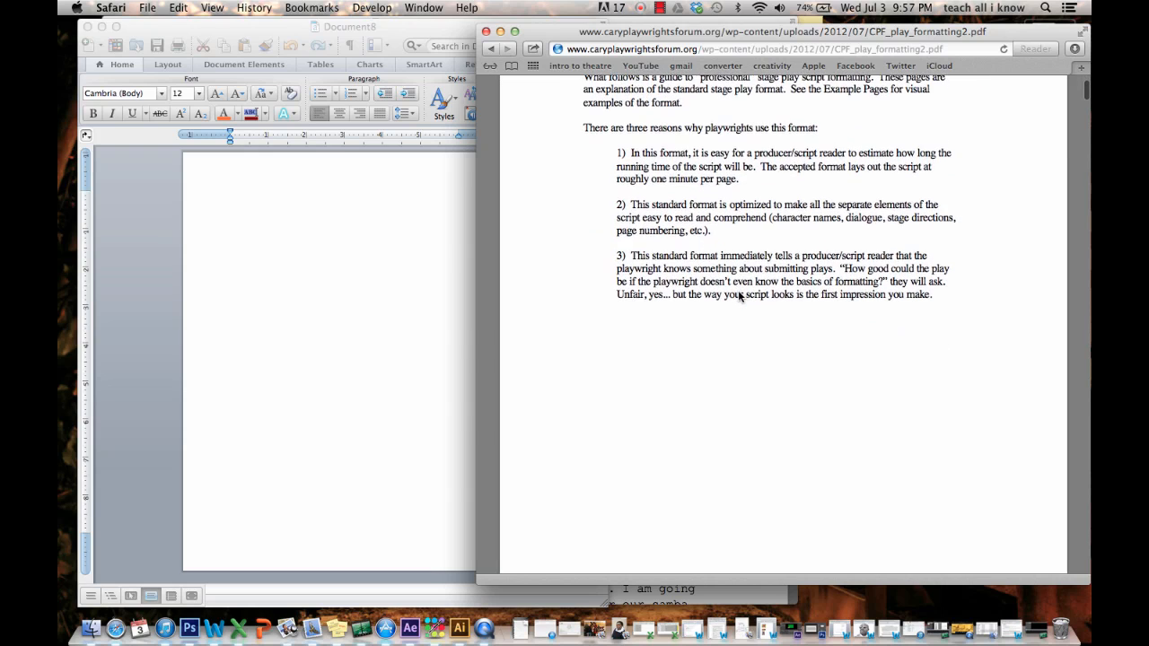
scroll(740, 296, "down", 8)
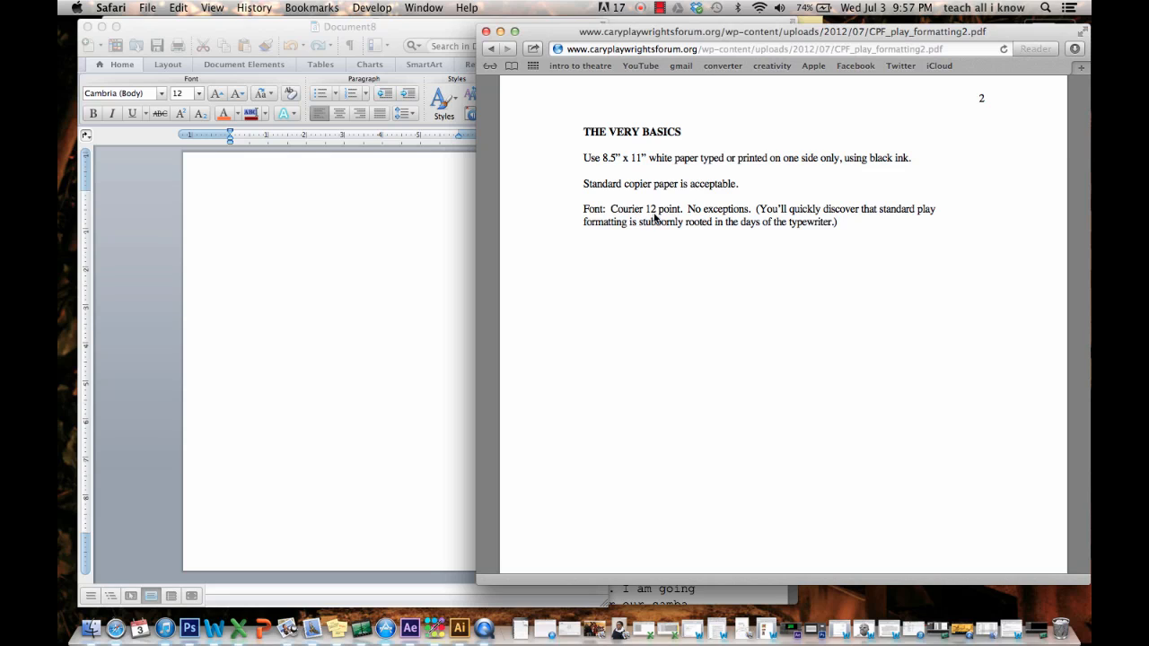
left_click(289, 208)
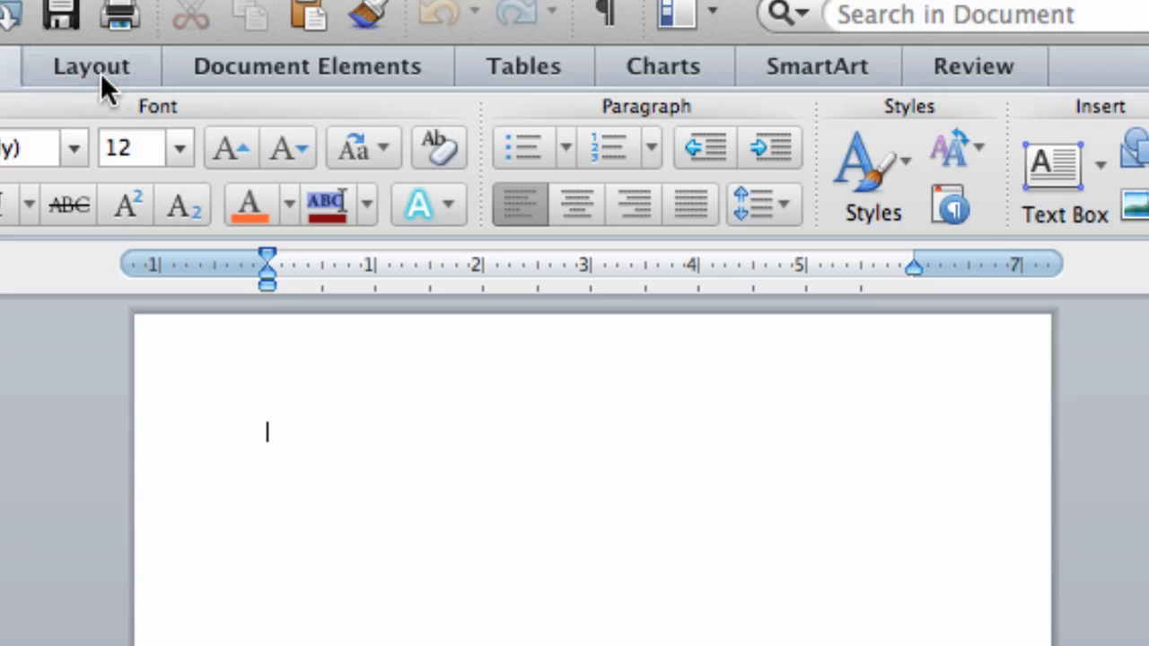
left_click(100, 69)
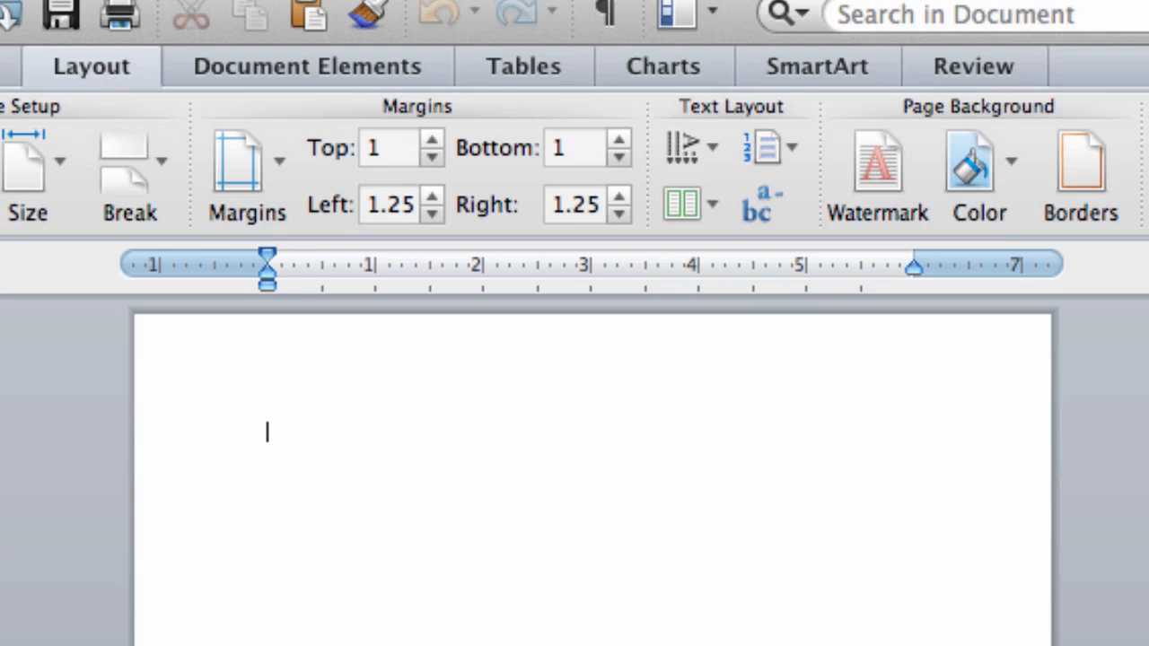
left_click(41, 185)
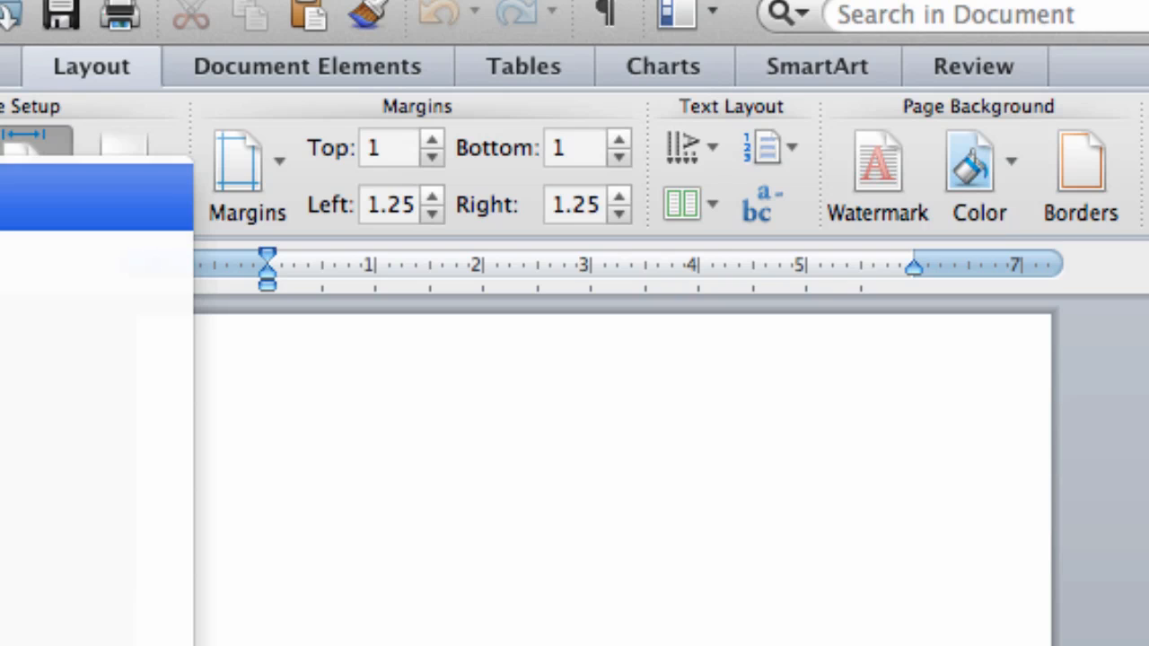
left_click(42, 198)
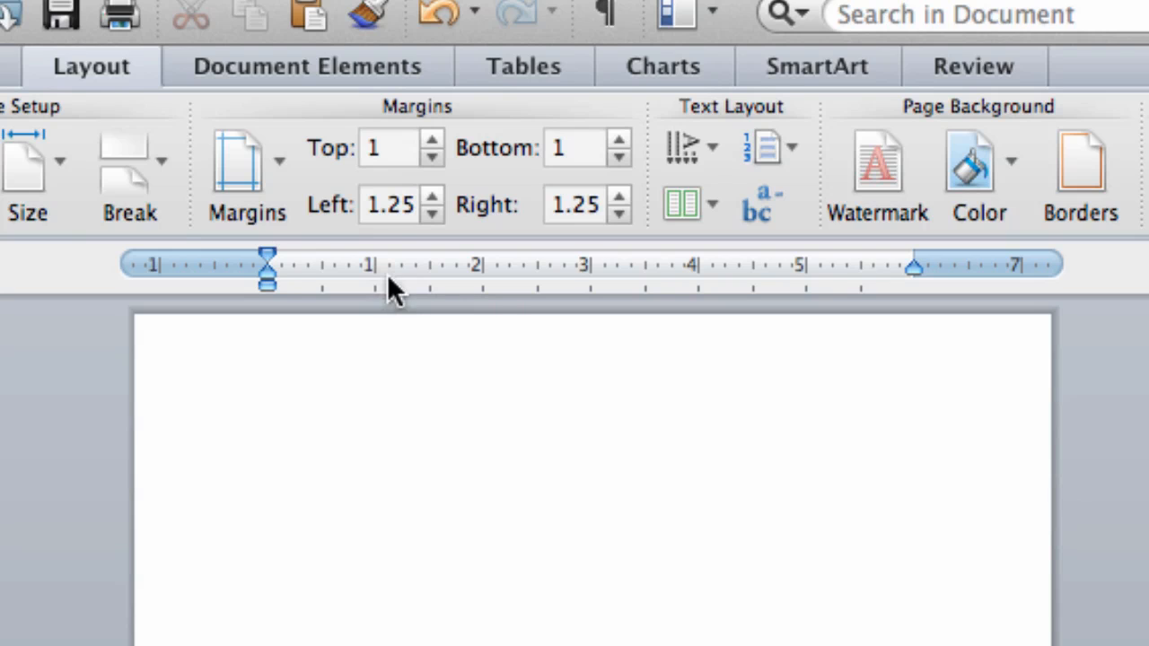
Set the blank document's font to Courier at 12 points
left_click(5, 67)
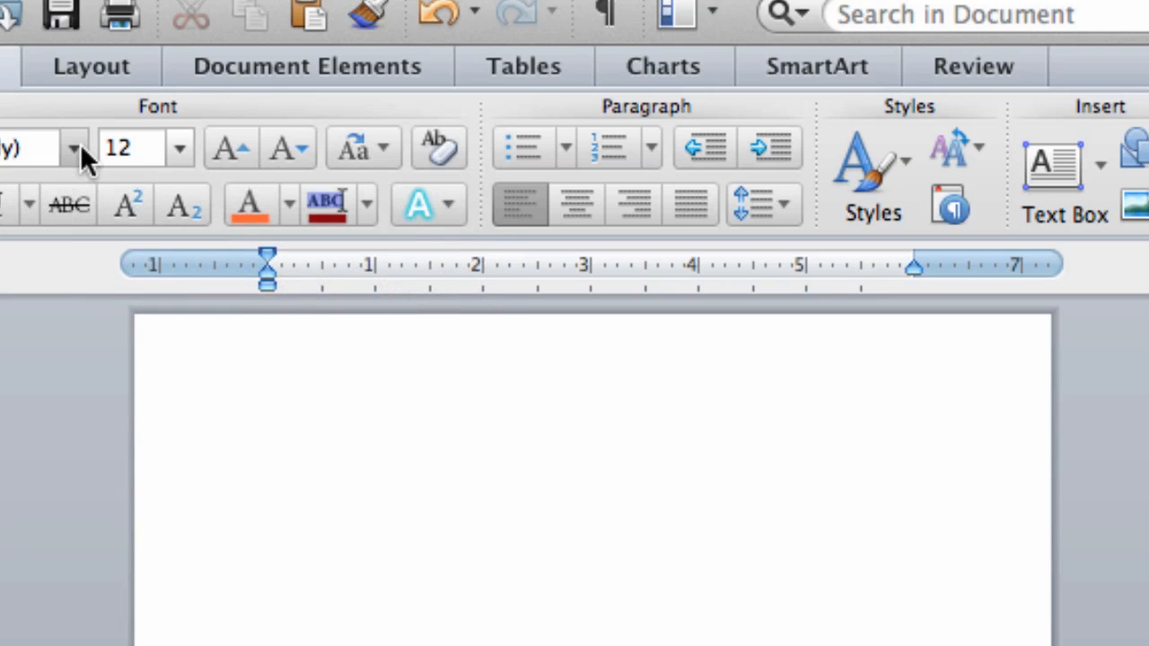
left_click(74, 148)
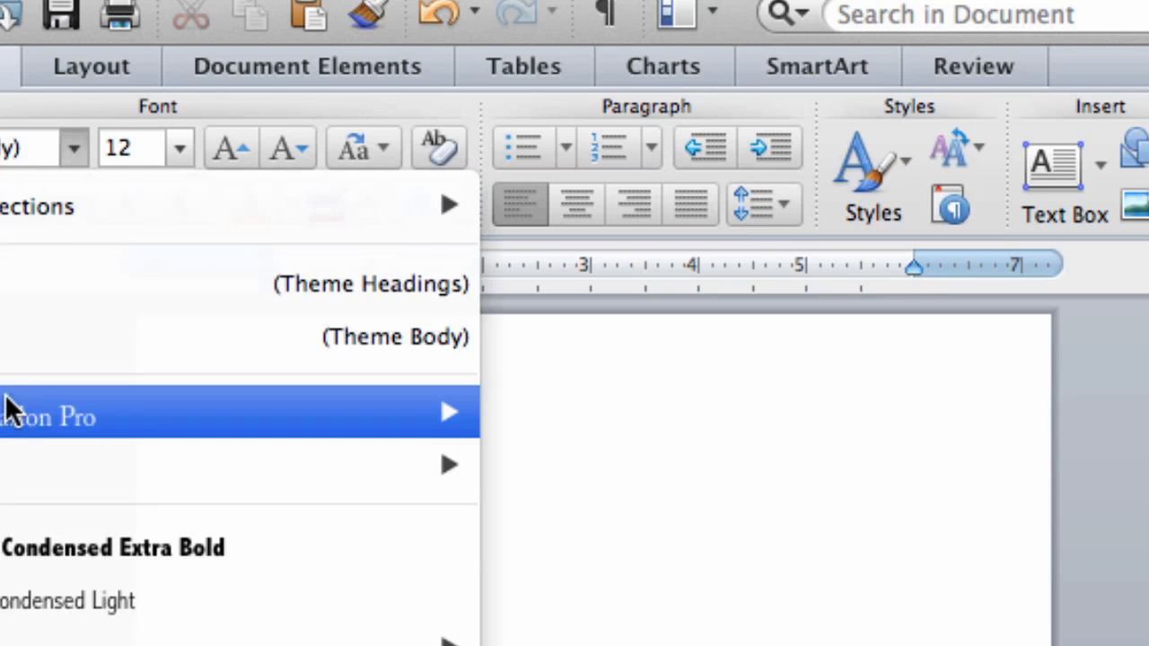
scroll(233, 359, "down", 20)
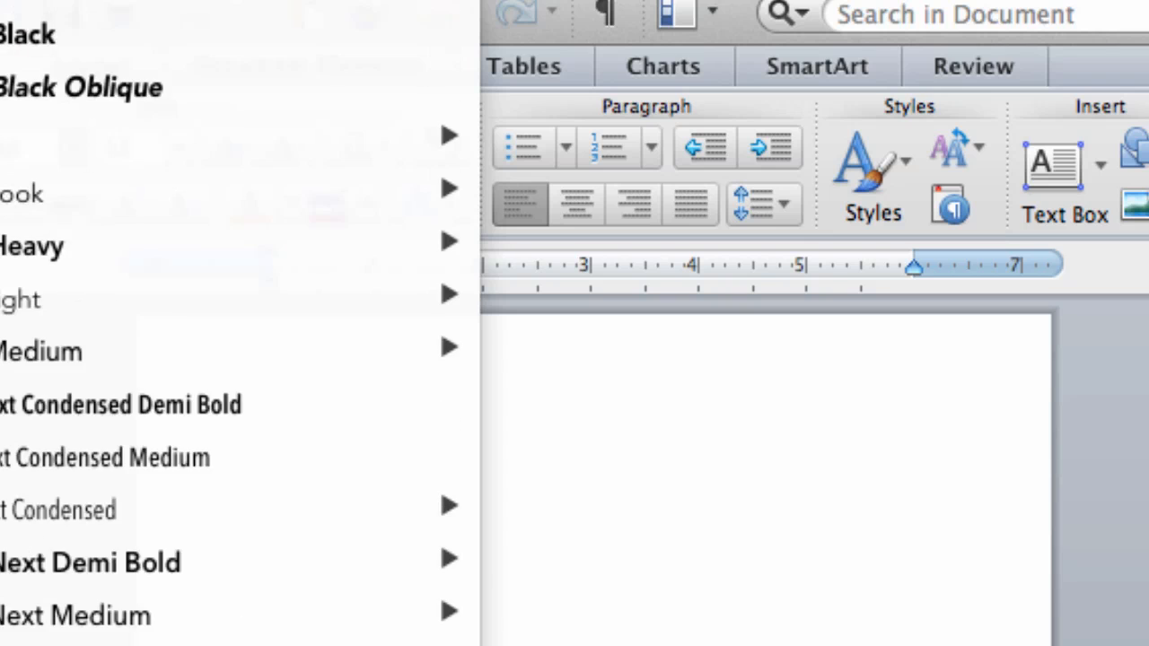
scroll(233, 358, "down", 15)
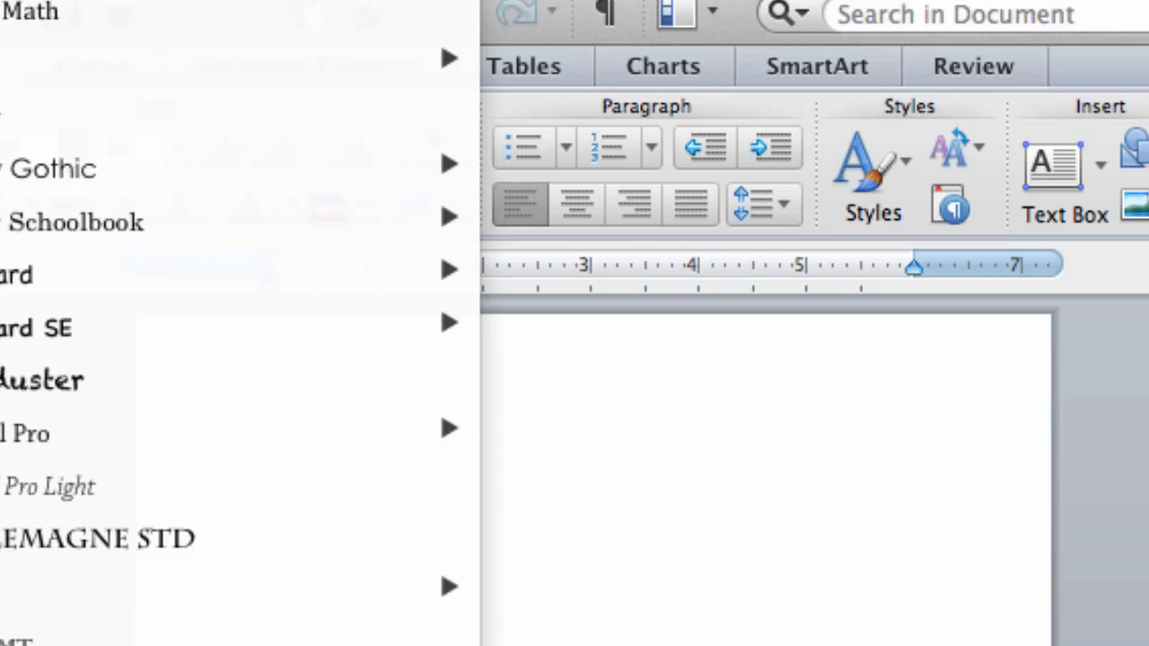
left_click(5, 641)
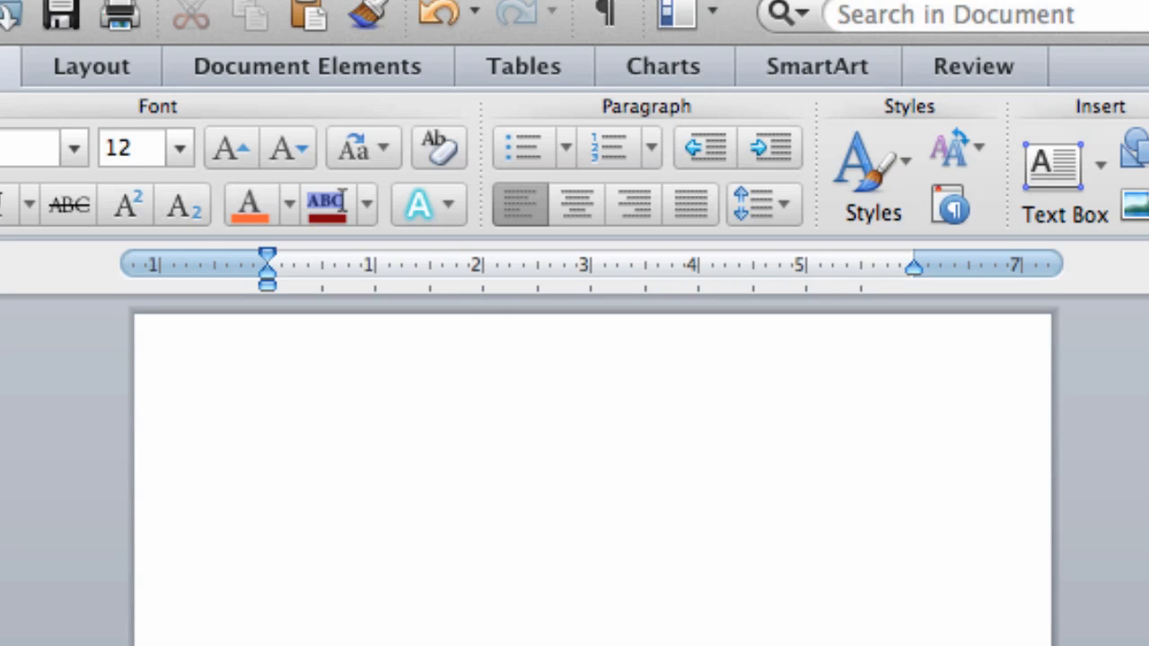
Check the guide's title page specifications in Safari, return to Word, widen the document window and zoom the page to 140%
key("super+Tab")
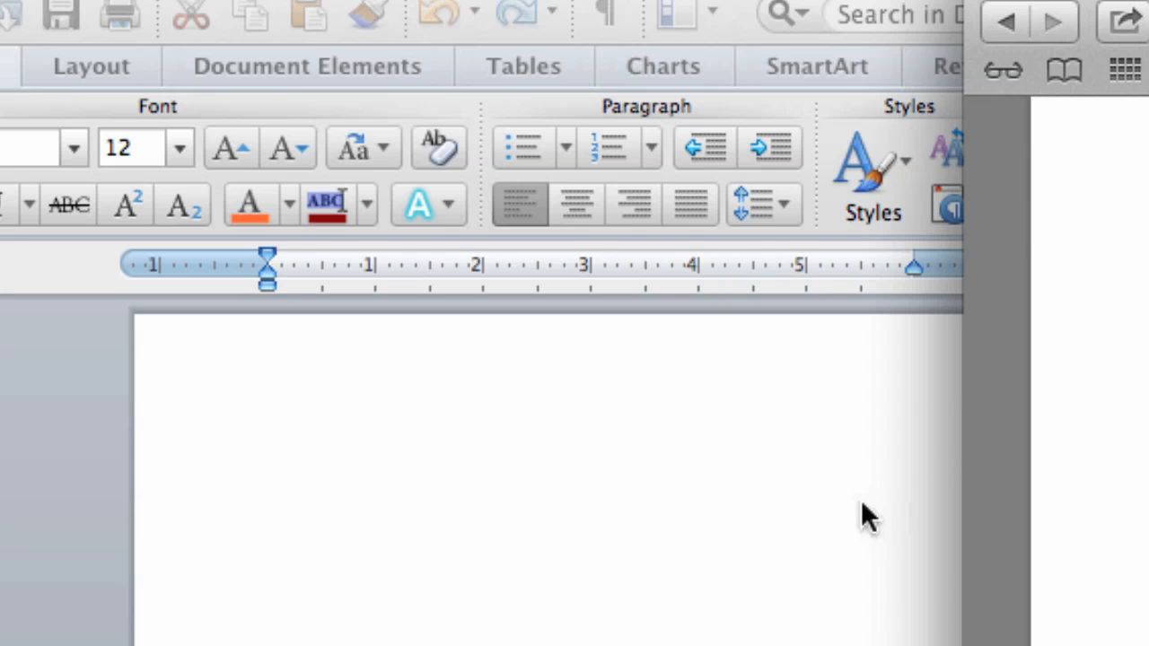
left_click(530, 529)
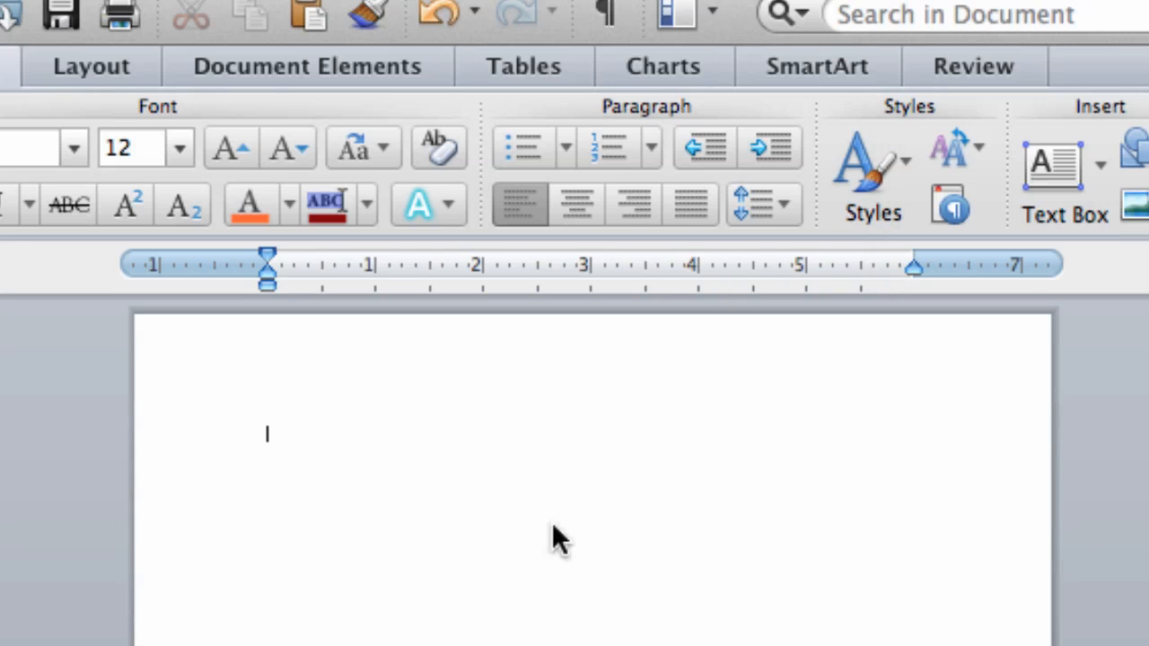
key("super+Tab")
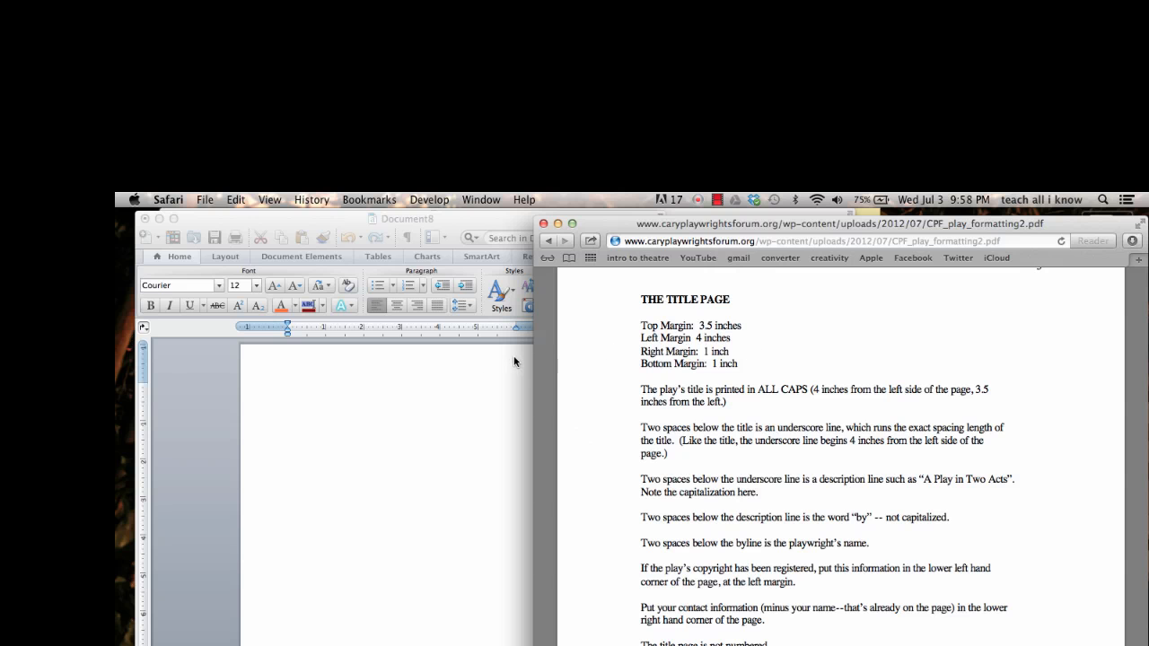
left_click(379, 388)
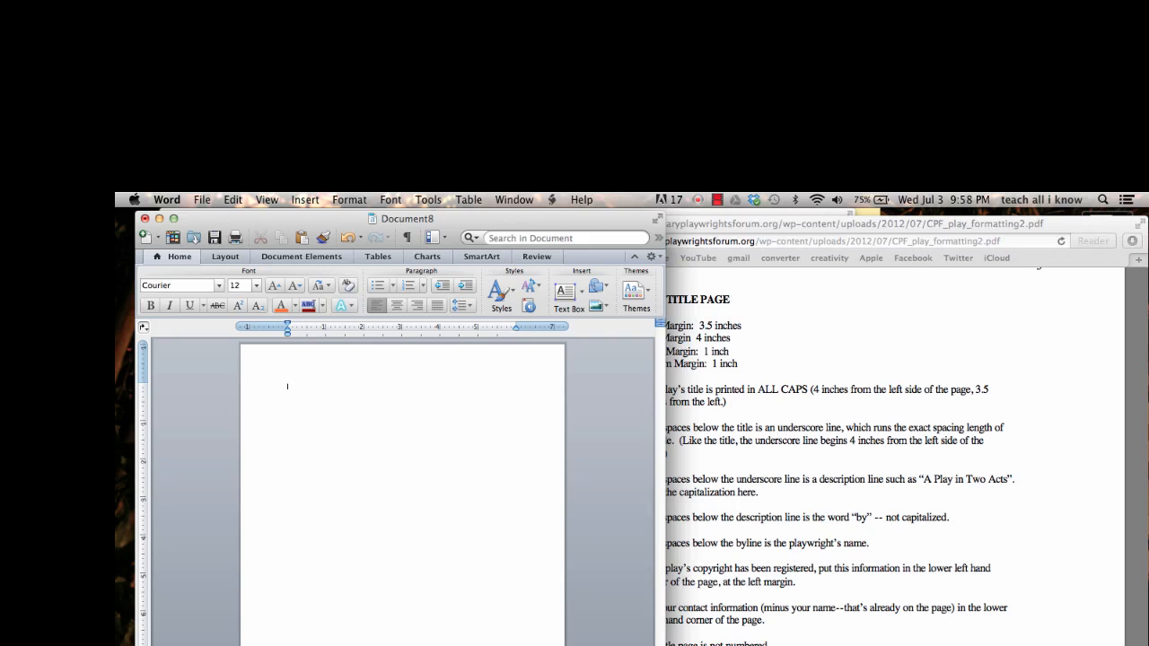
left_click_drag(665, 641, 1049, 642)
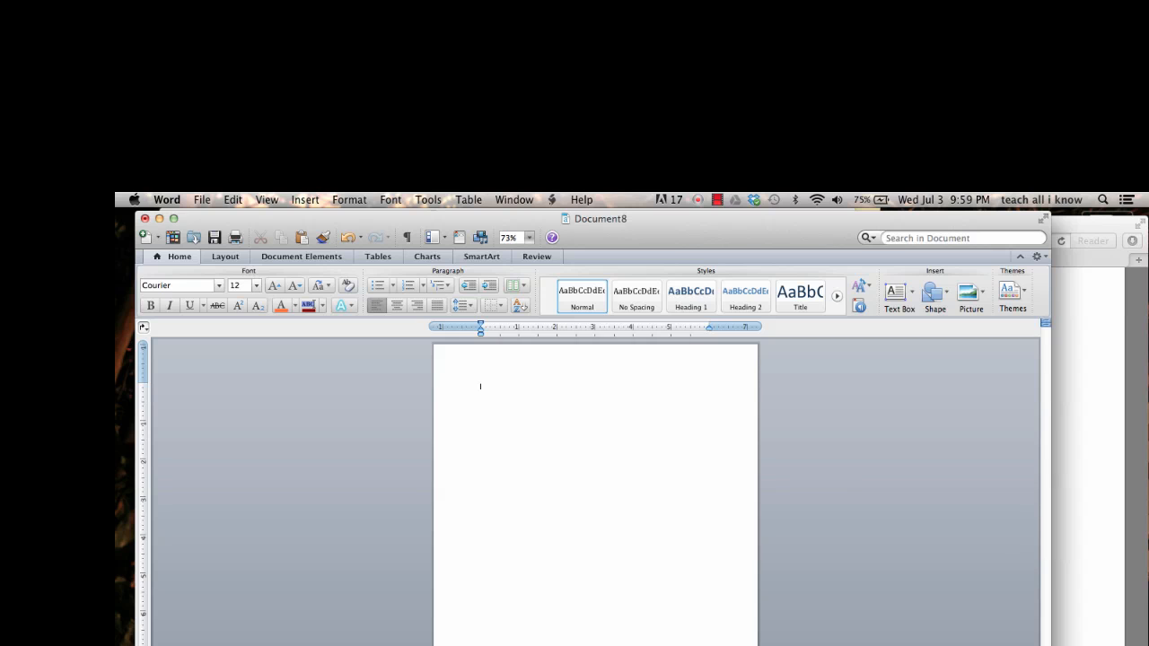
left_click_drag(984, 644, 1000, 644)
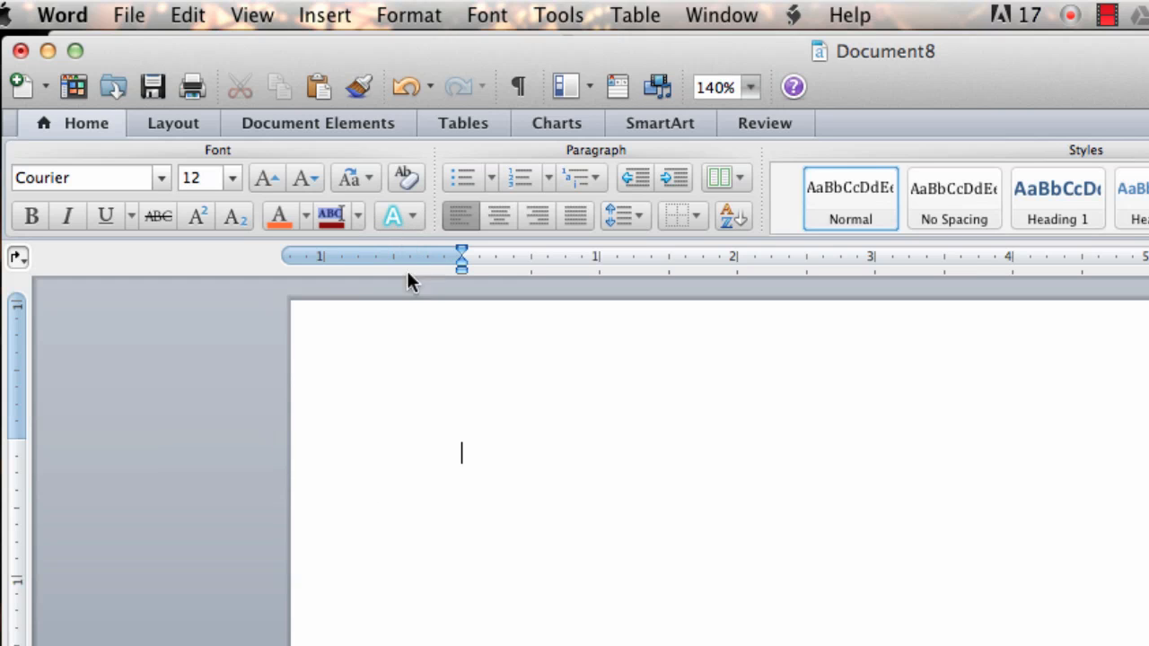
Set the title page's top margin to 3.5 inches, following the guide
left_click(185, 133)
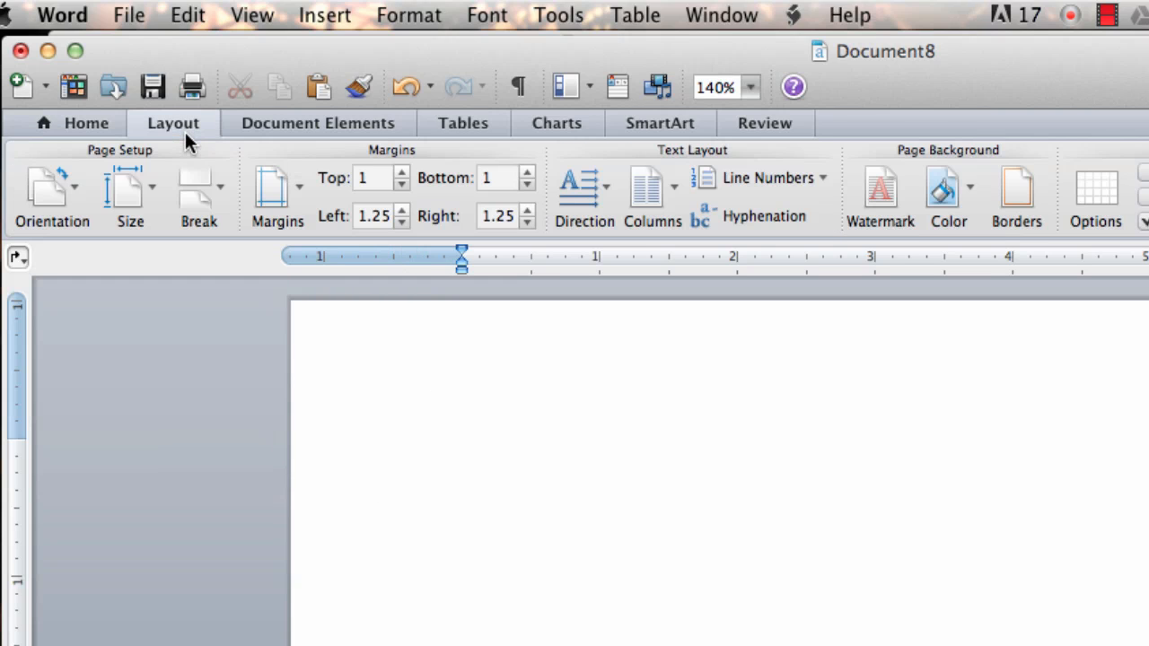
left_click(292, 193)
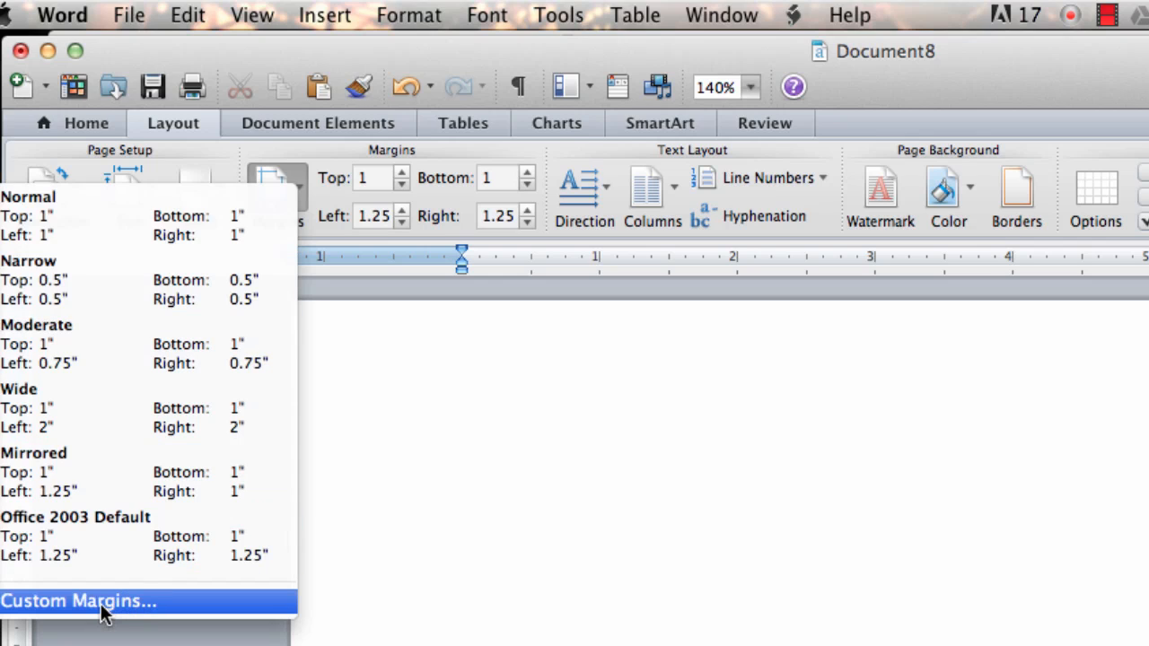
left_click(320, 167)
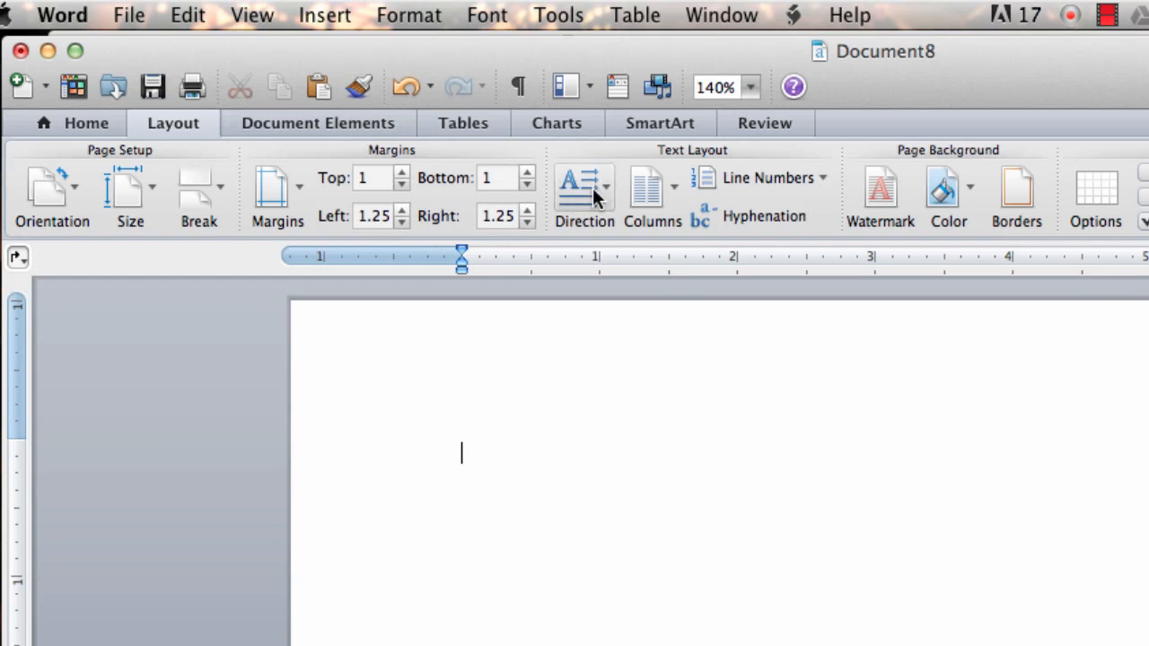
key("super+Tab")
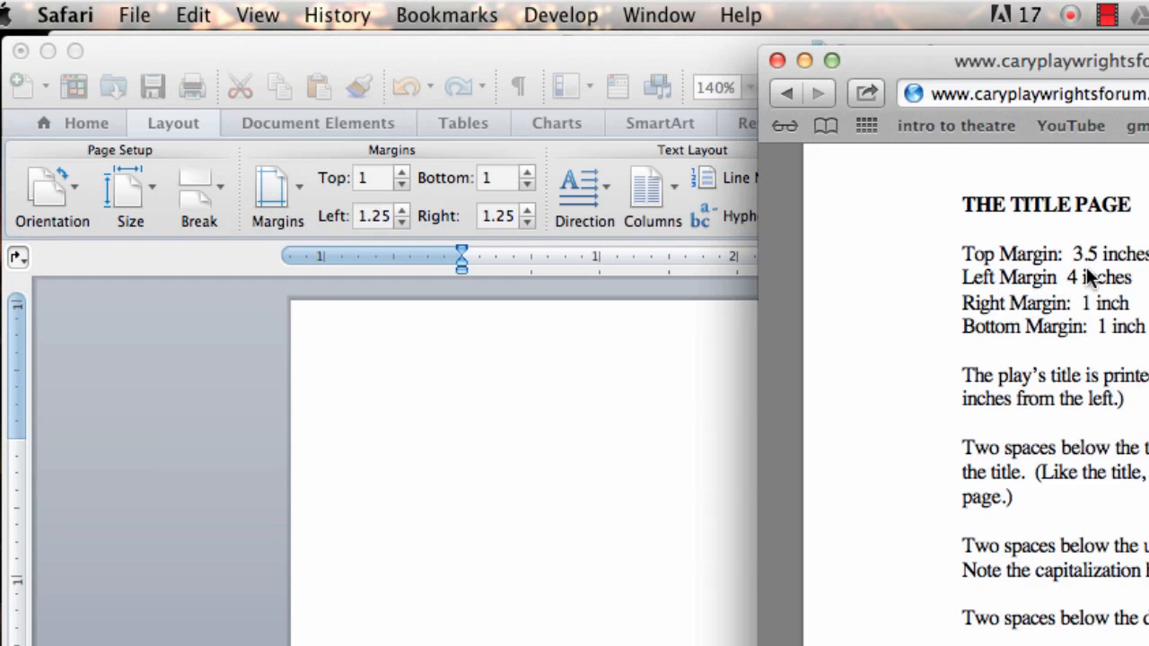
left_click(368, 178)
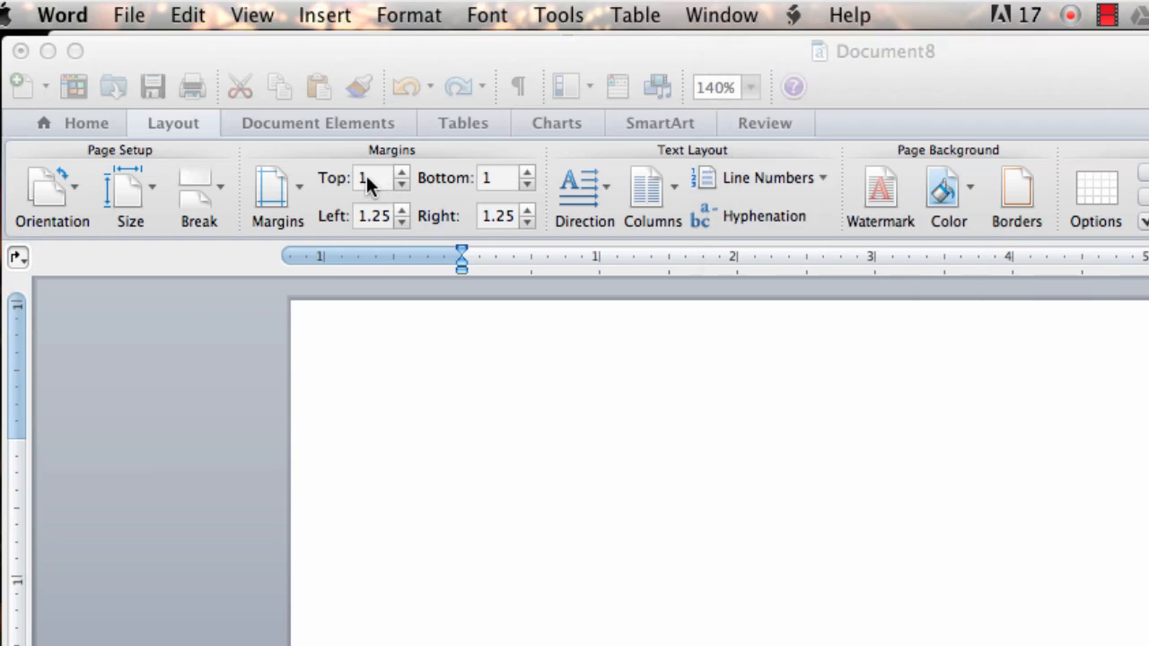
double_click(366, 177)
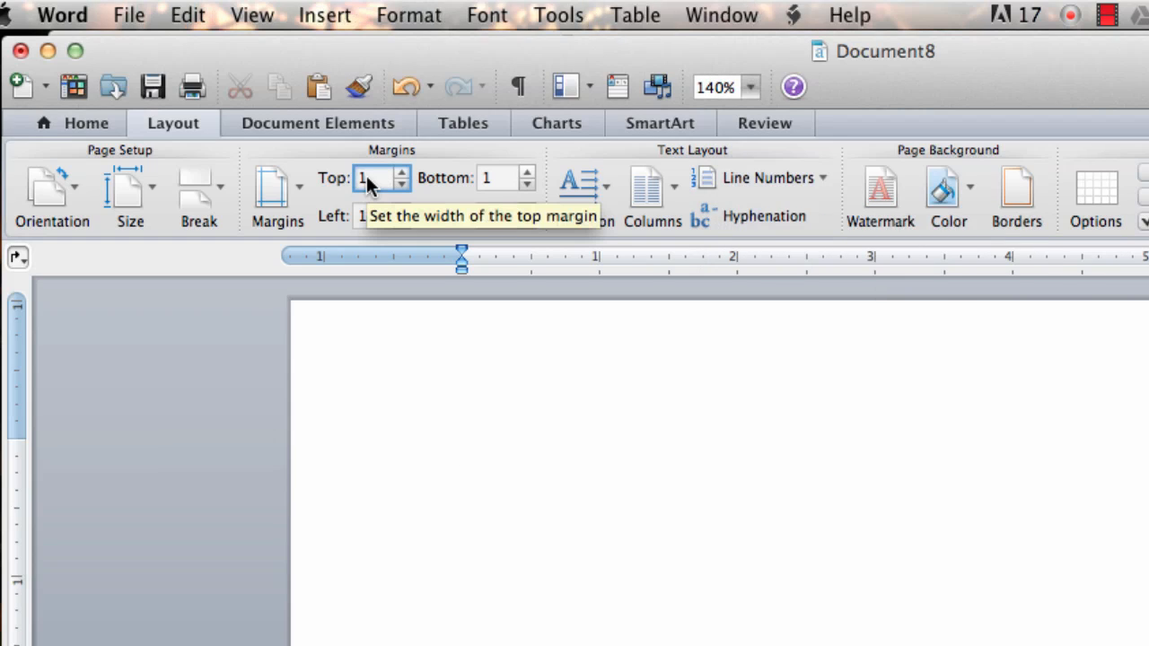
key("BackSpace")
type("3.5")
key("Return")
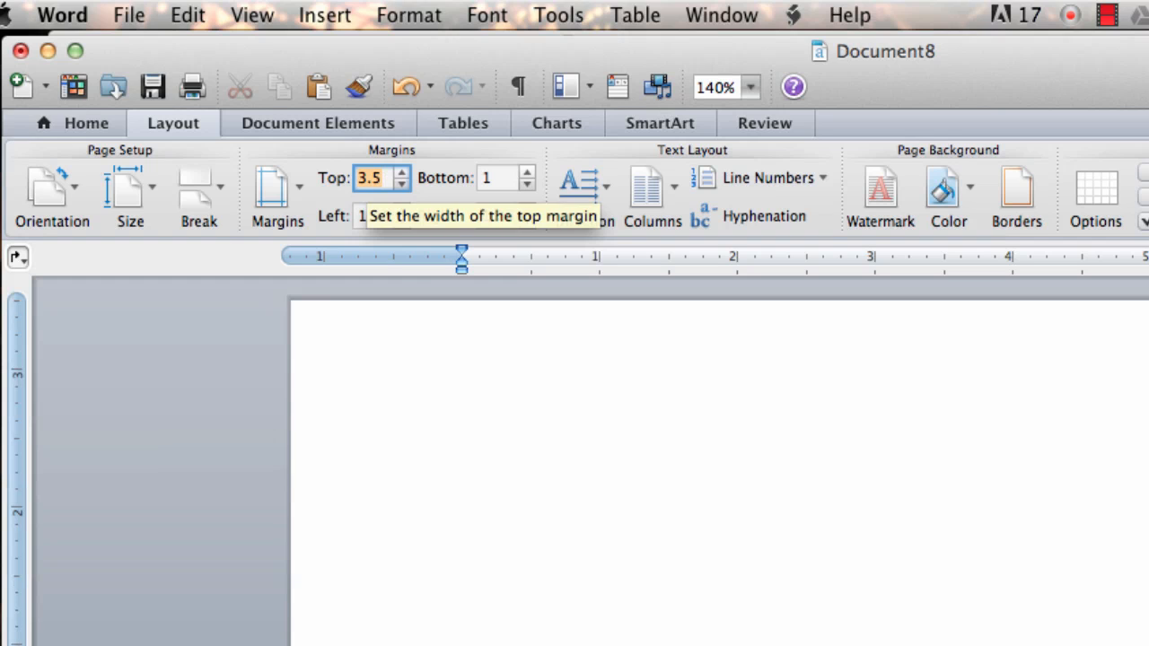
Set the title page's left margin to 4 inches and its right margin to 1 inch
key("super+Tab")
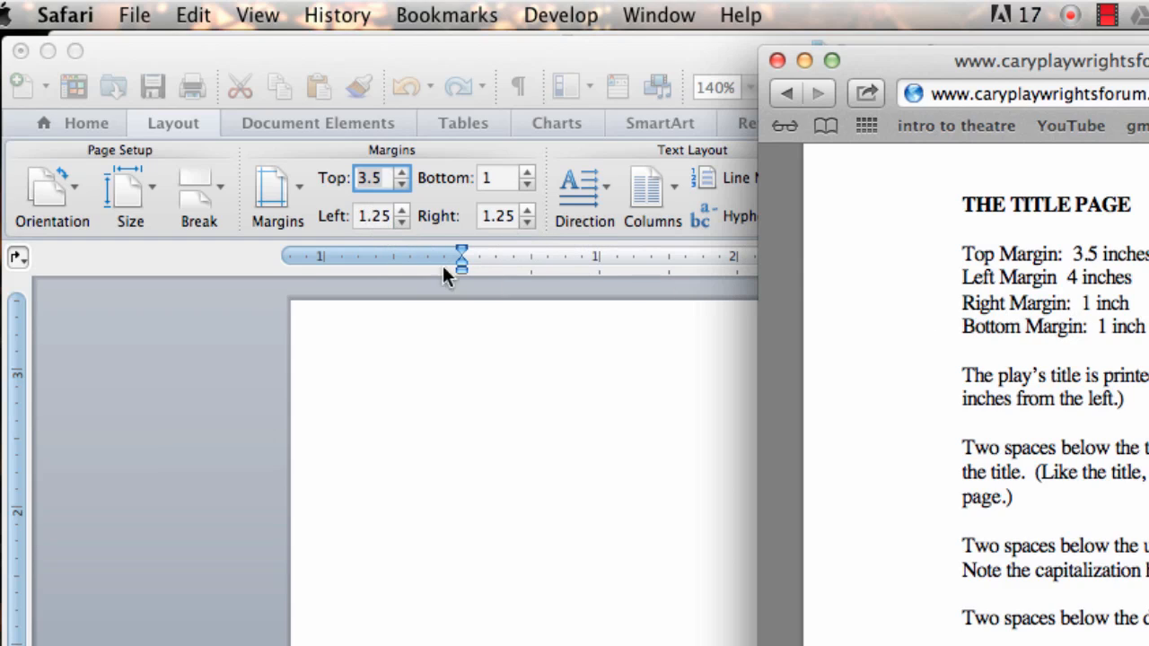
left_click(371, 213)
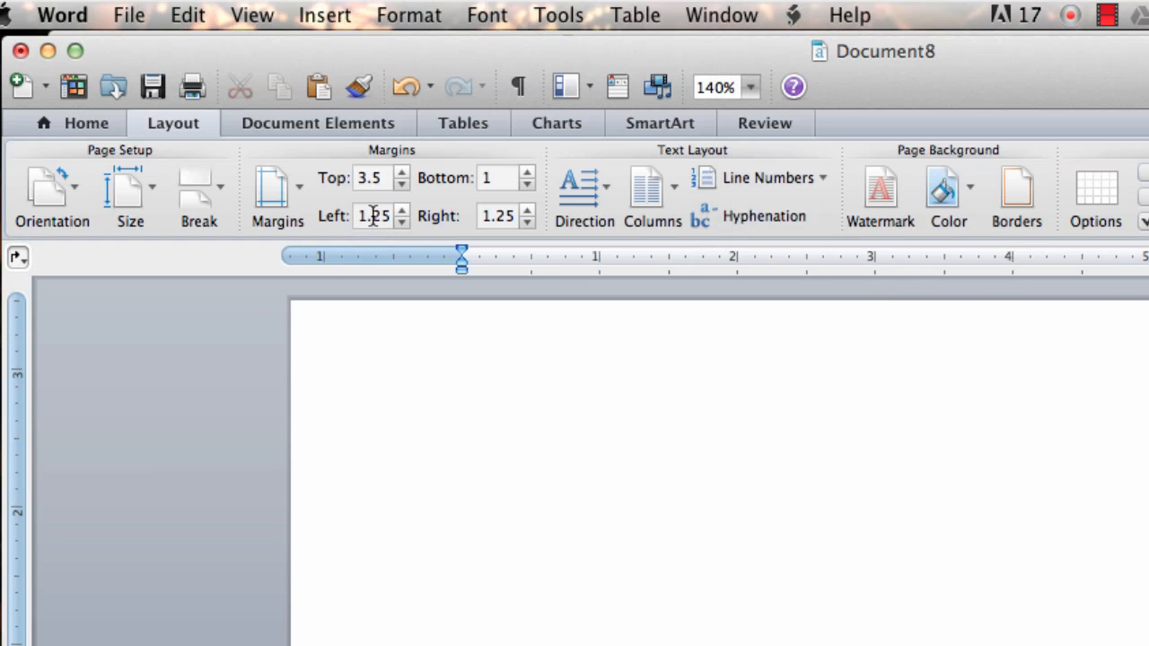
left_click(372, 214)
type("4")
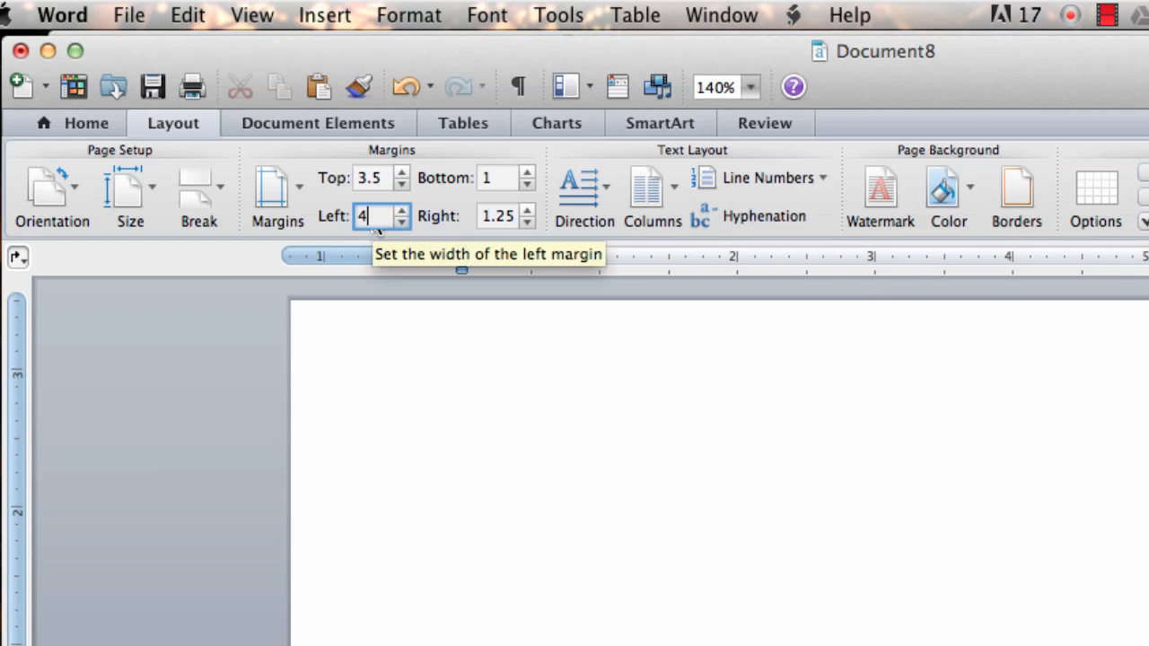
left_click(489, 215)
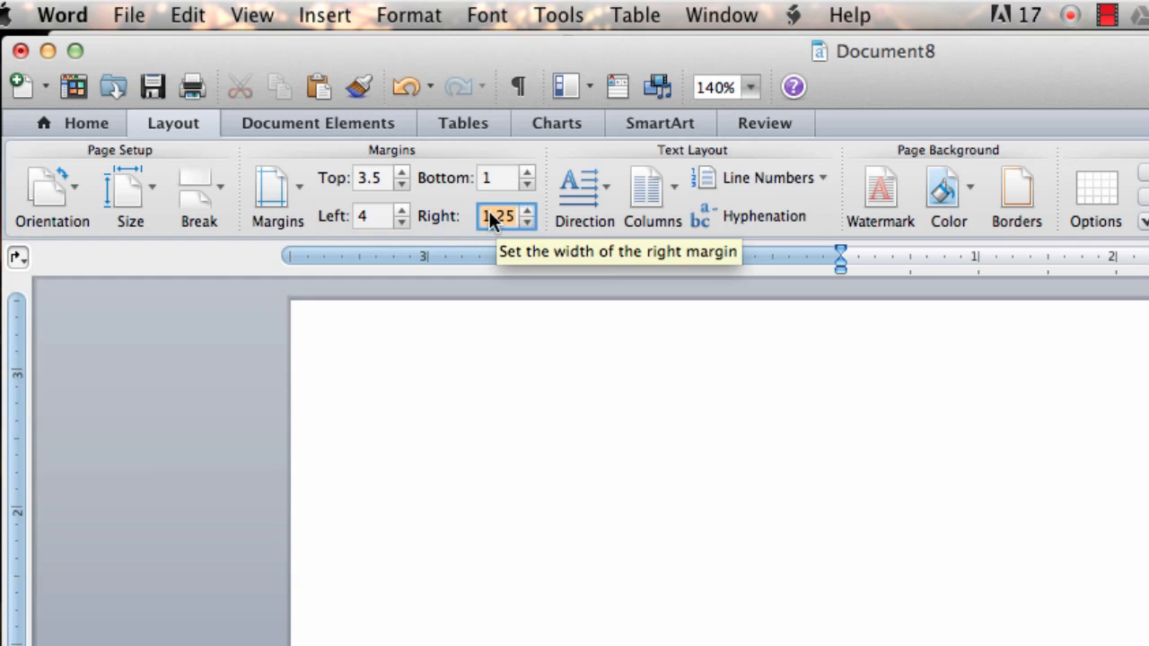
type("1")
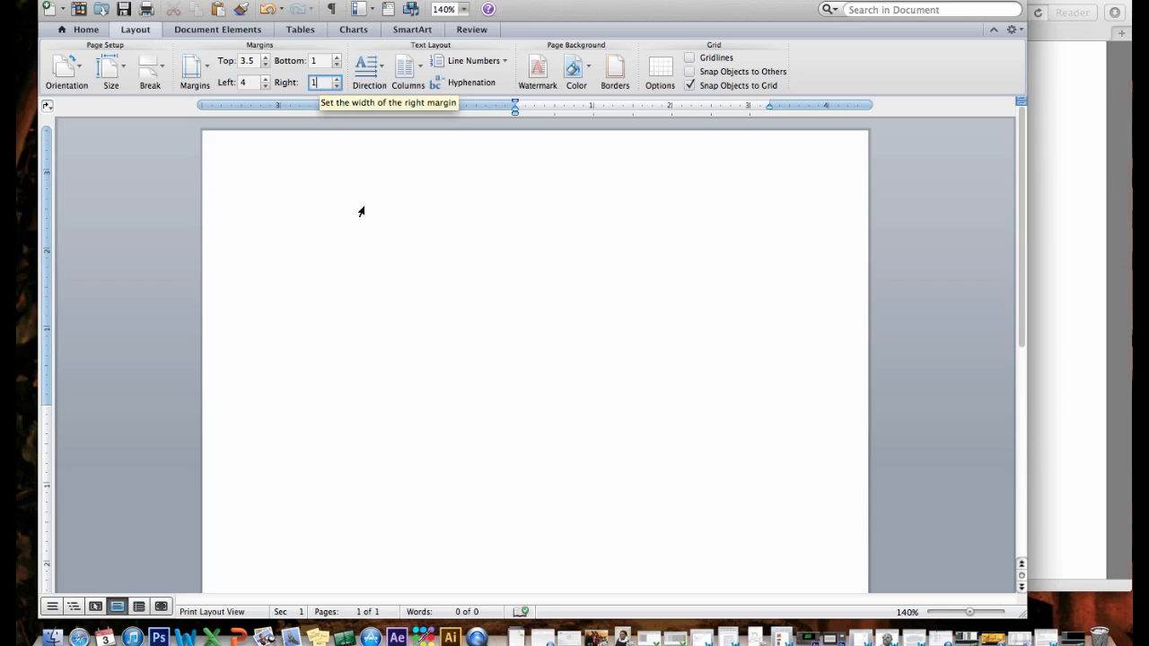
key("Return")
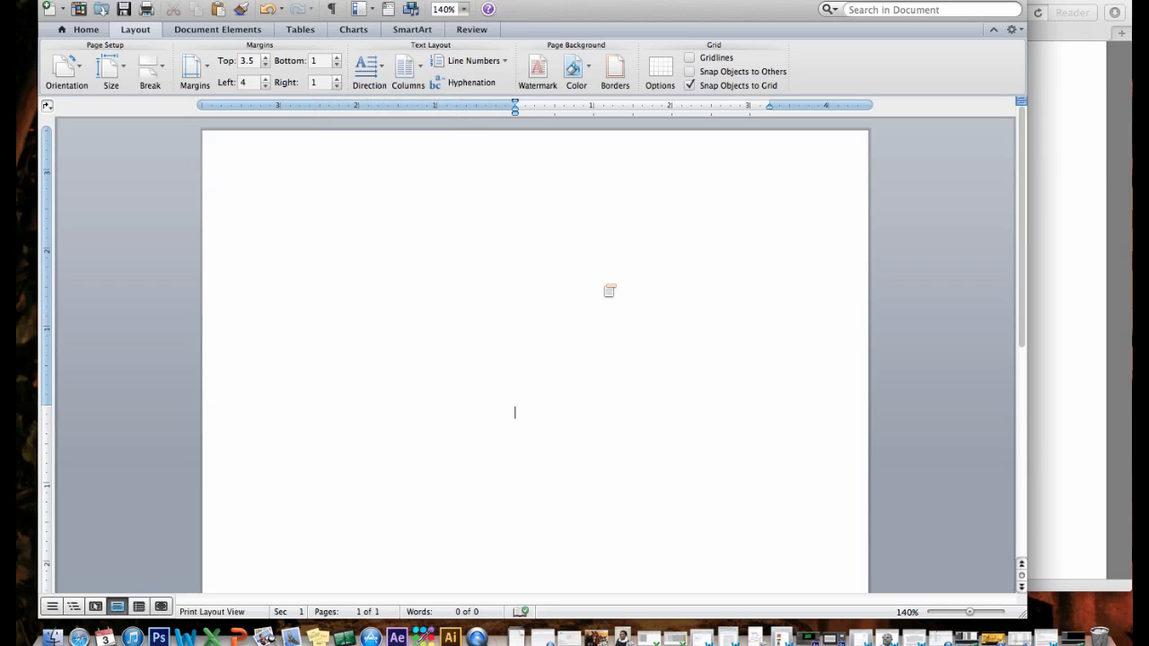
Switch to Safari and read the guide's remaining title page rules and its Dramatis Personae page margins
left_click(1059, 218)
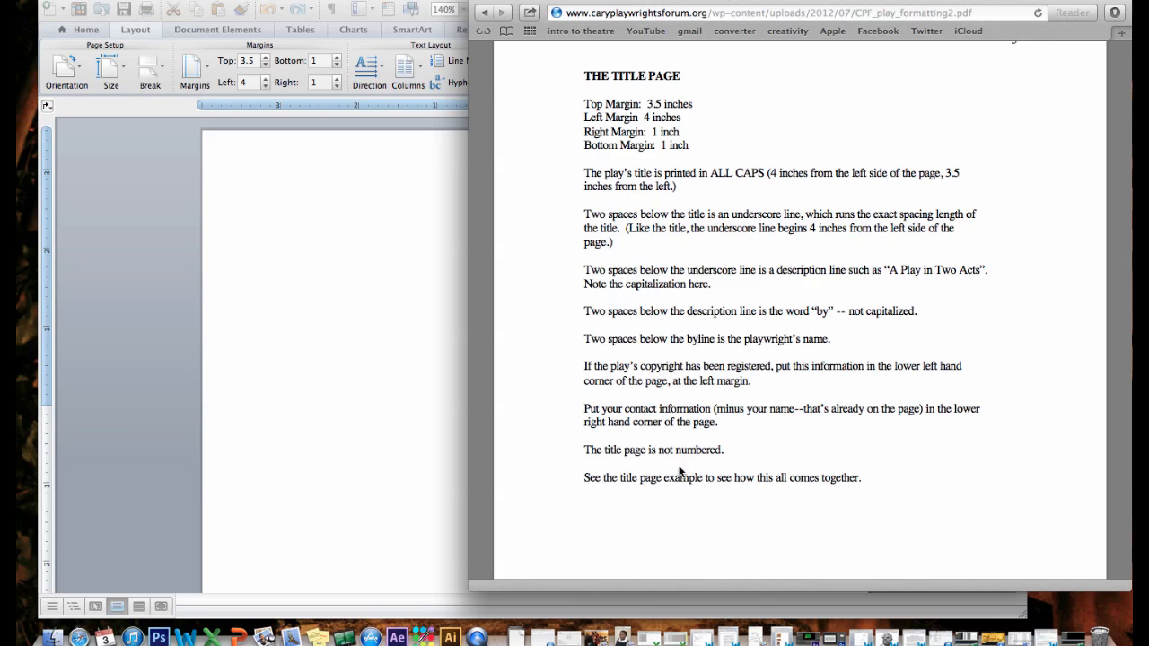
scroll(678, 515, "down", 3)
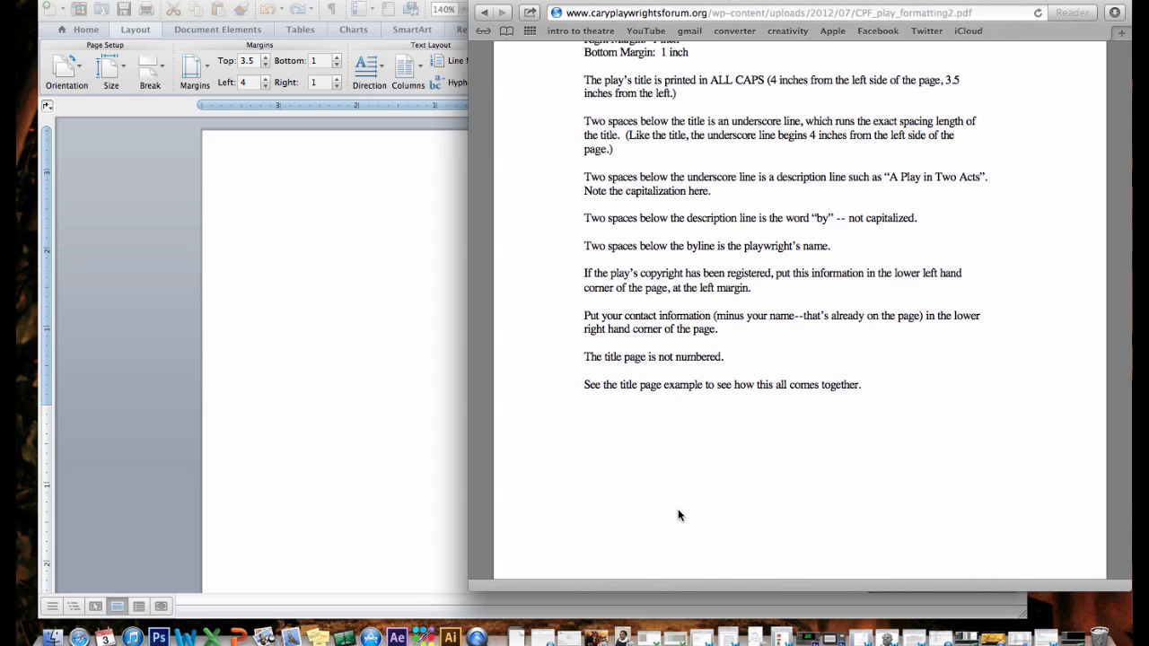
scroll(678, 515, "down", 15)
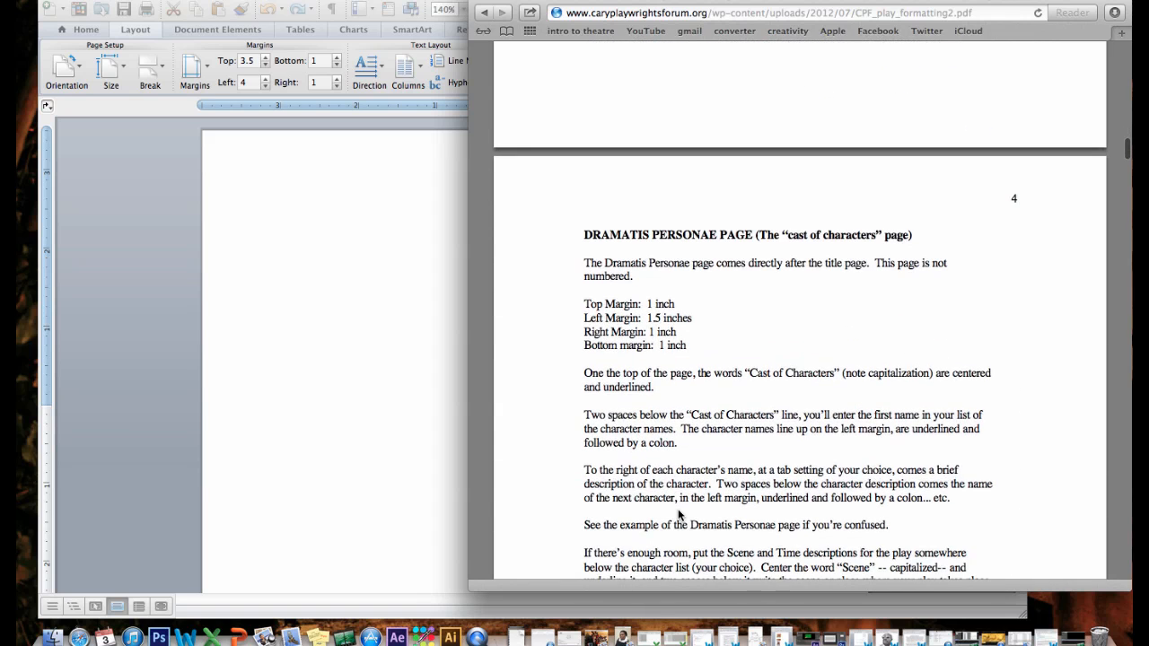
scroll(678, 515, "down", 2)
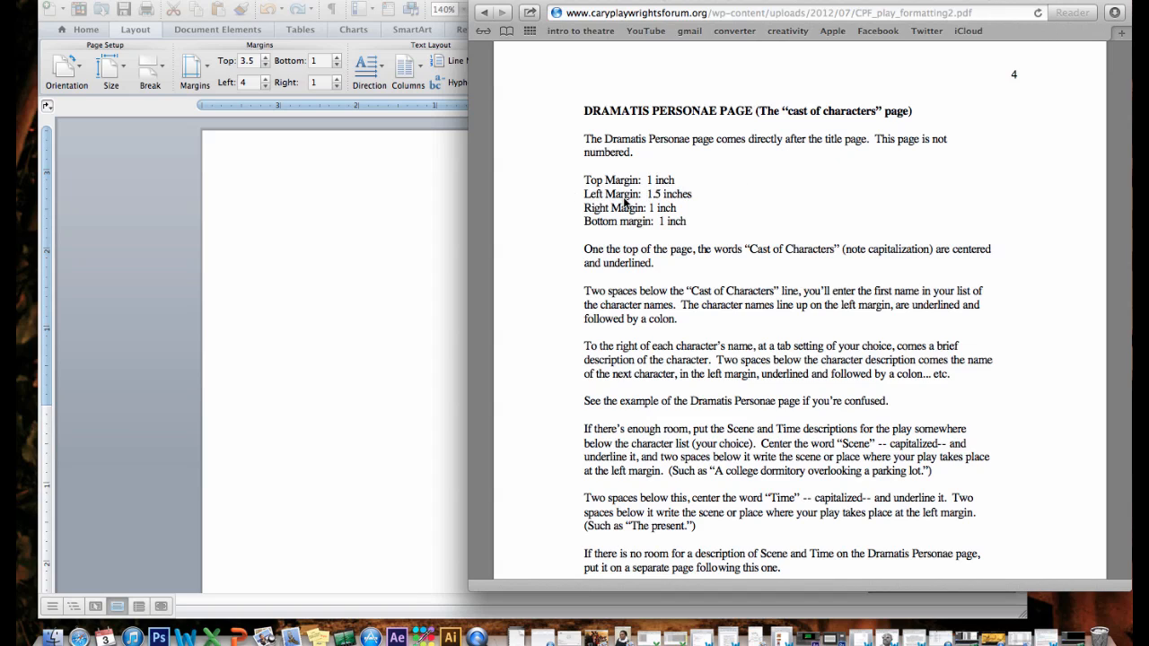
left_click(322, 244)
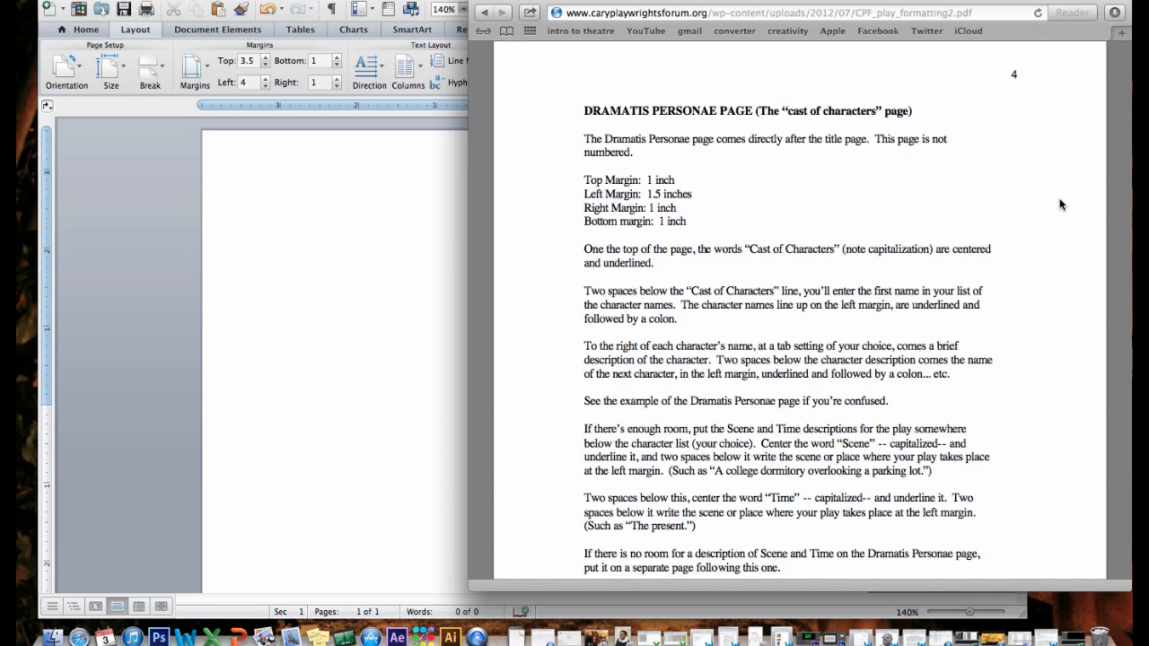
left_click(1059, 197)
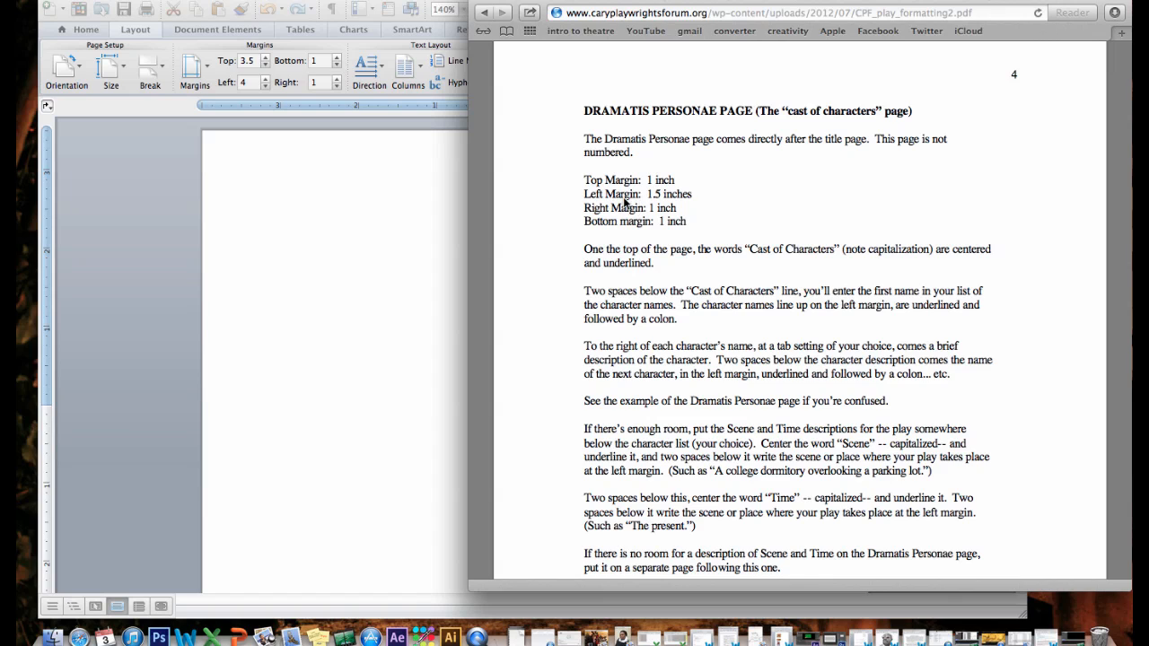
Return to Word and set the page's left margin to 1.5 inches and its top margin to 1 inch
left_click(420, 209)
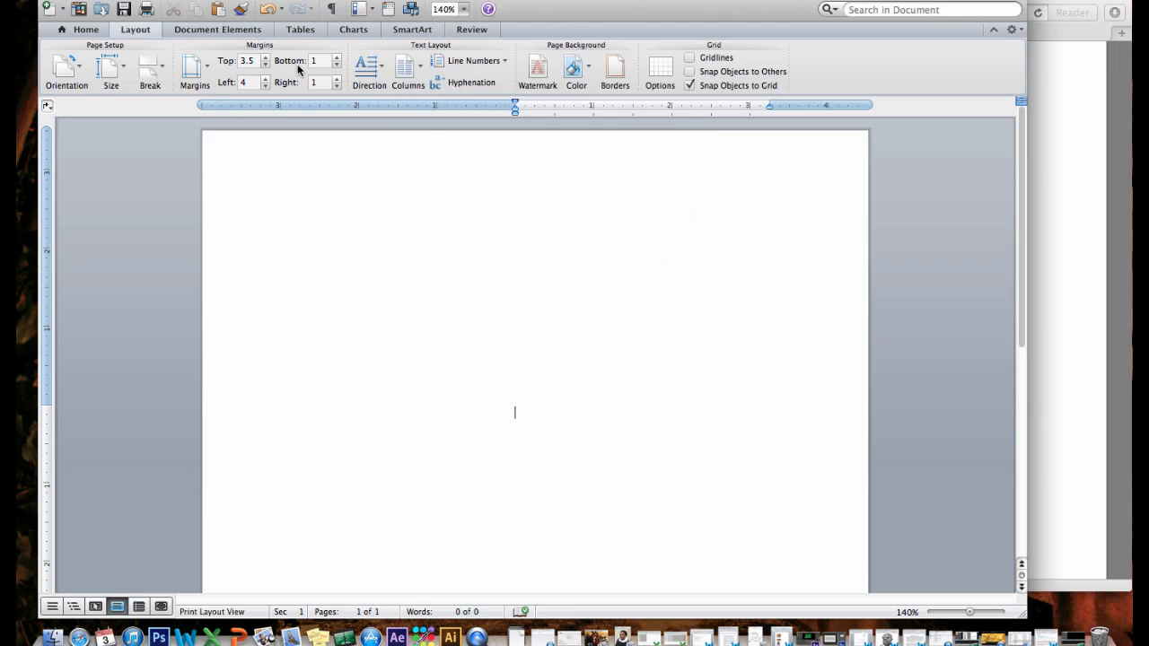
left_click(250, 84)
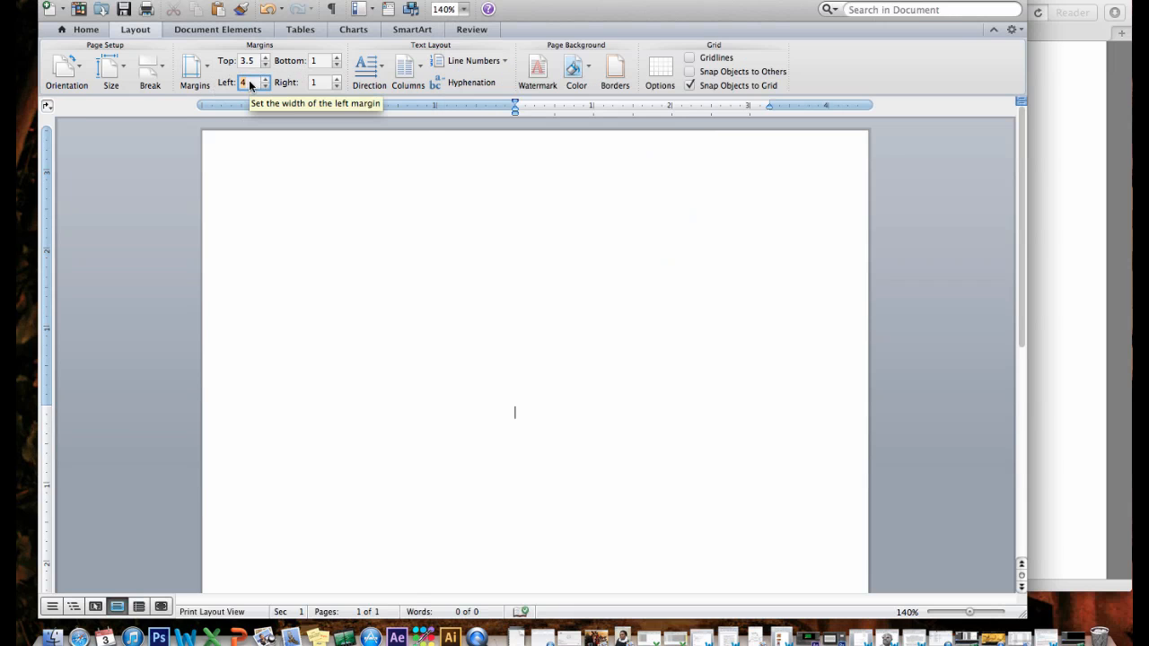
type("1.5")
left_click(248, 61)
type("1")
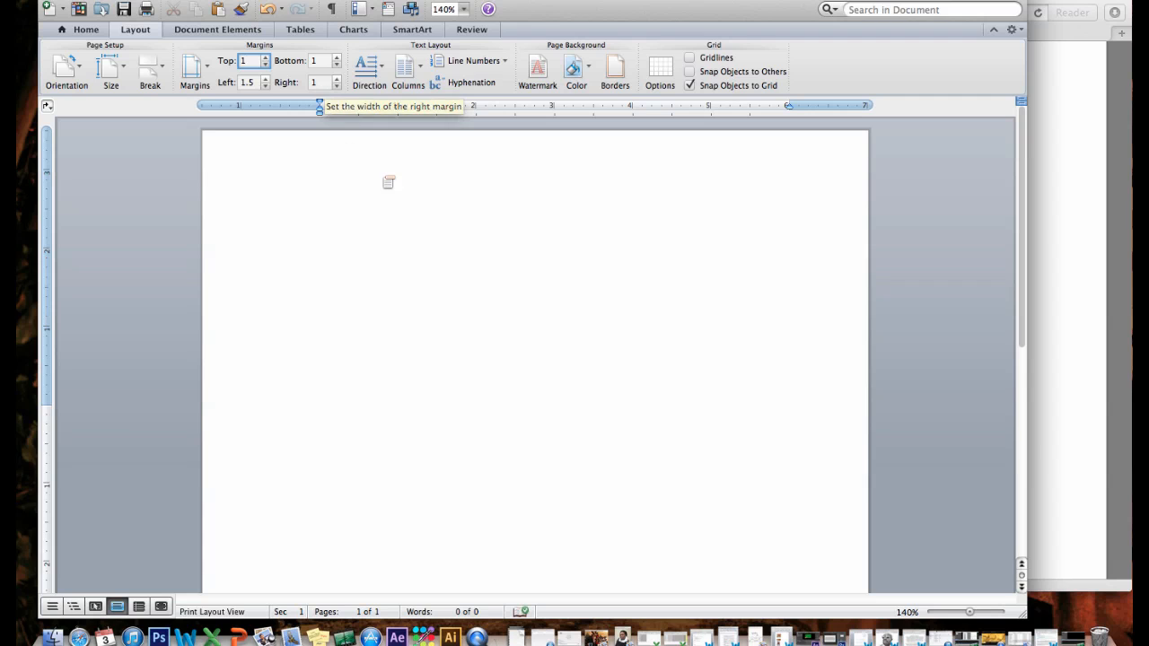
left_click(485, 280)
Check the guide's cast page rules in Safari, then enter the heading "Cast of Characters" on the first line in Word
left_click(1085, 213)
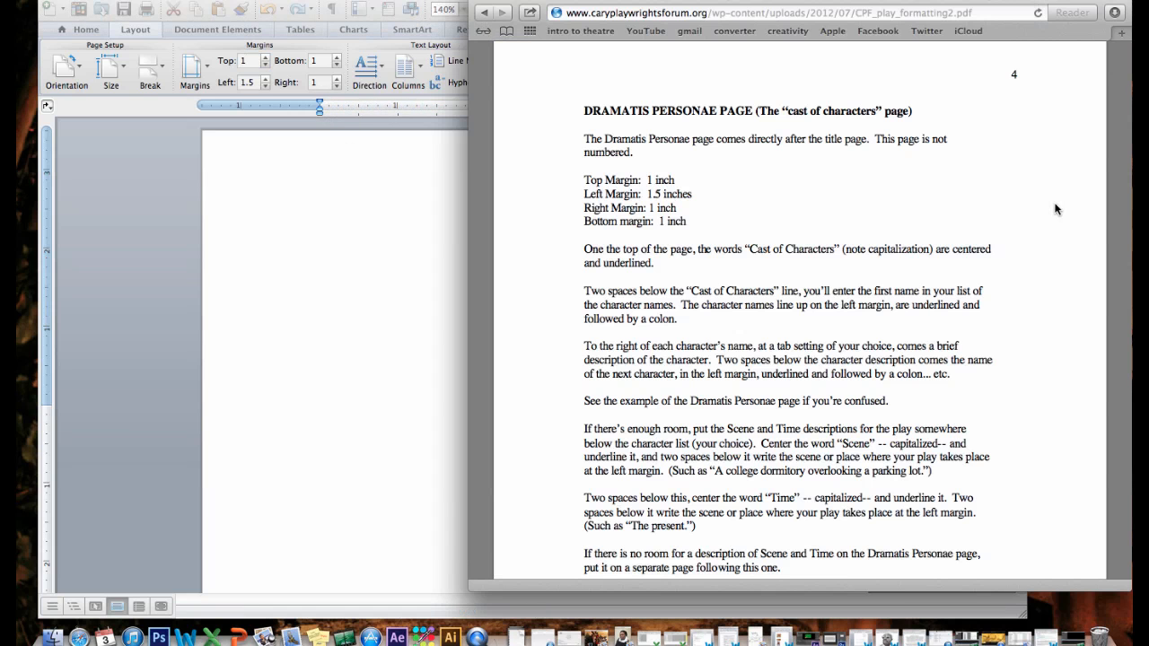
scroll(716, 332, "down", 2)
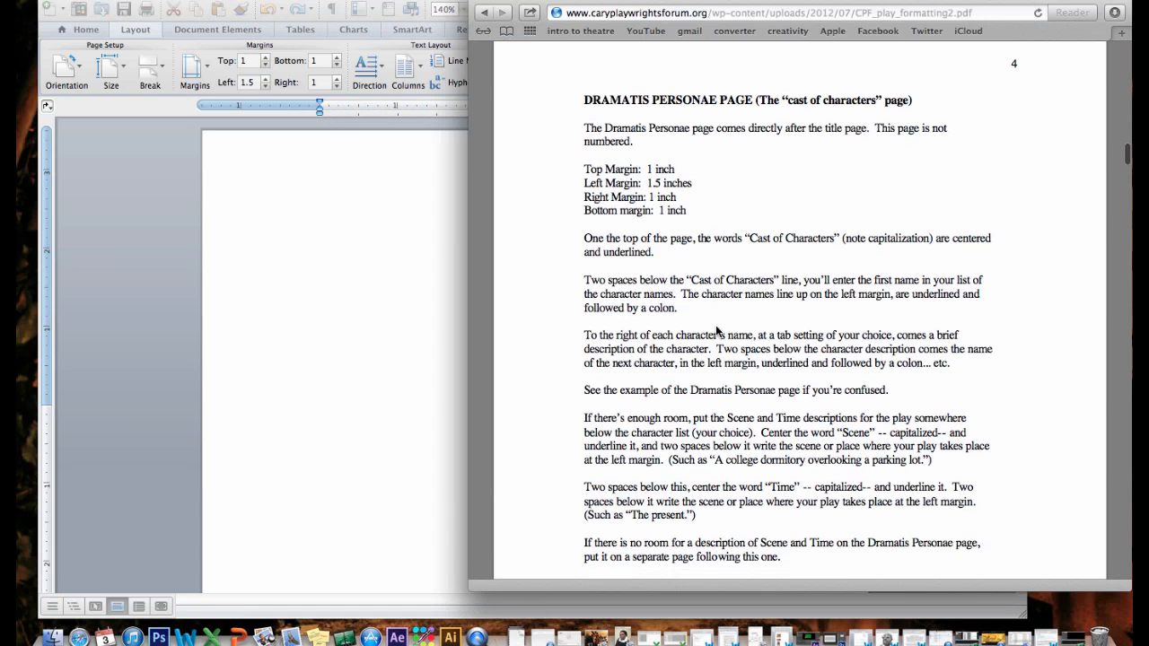
scroll(716, 332, "down", 2)
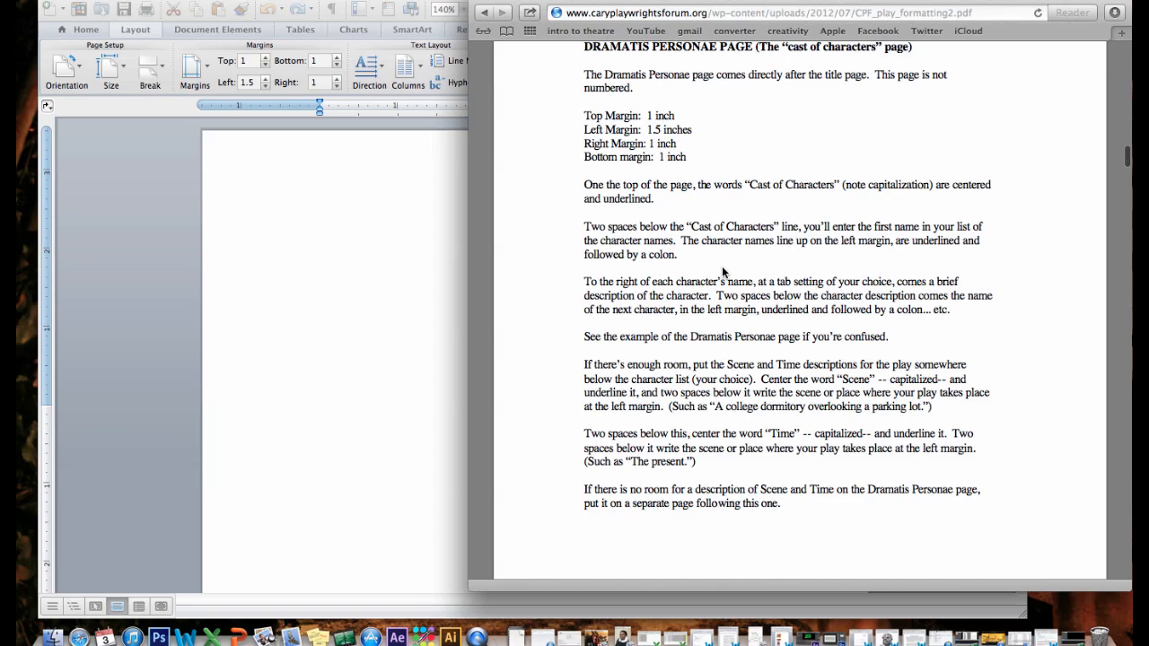
scroll(723, 272, "down", 2)
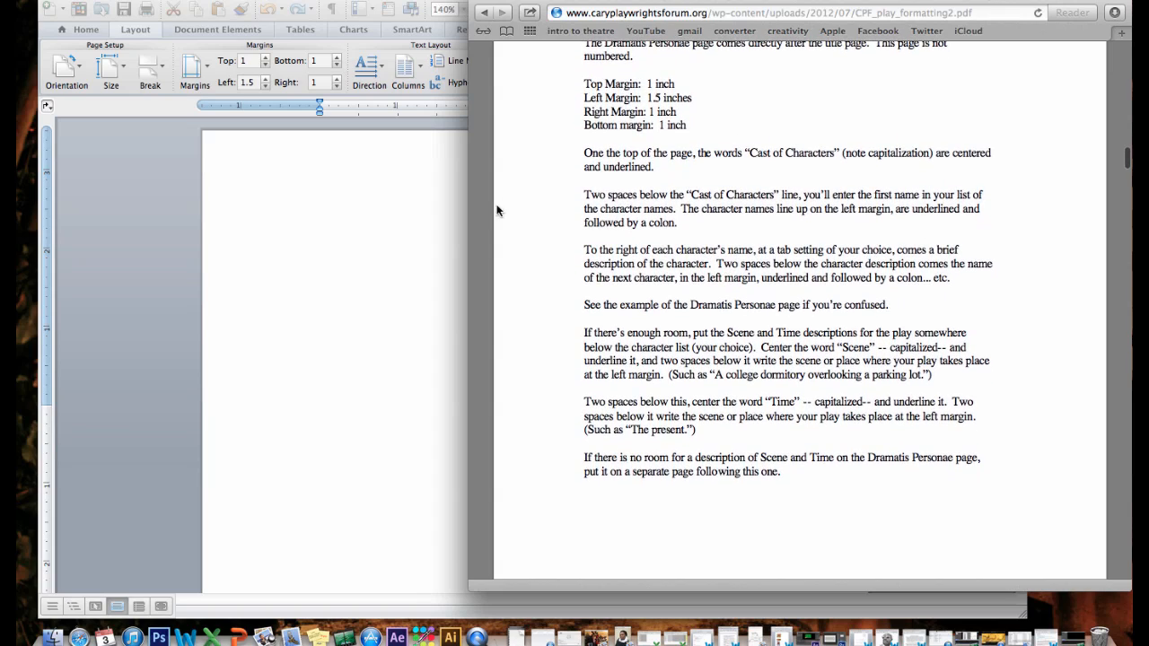
left_click(386, 241)
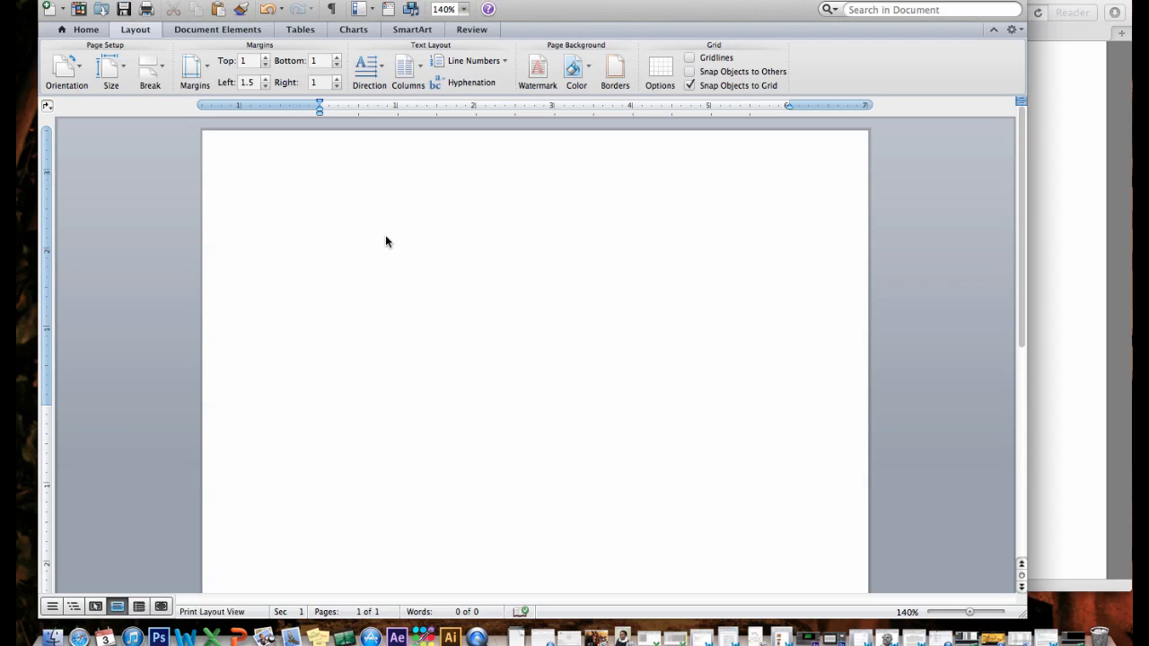
type("Cast of Characters")
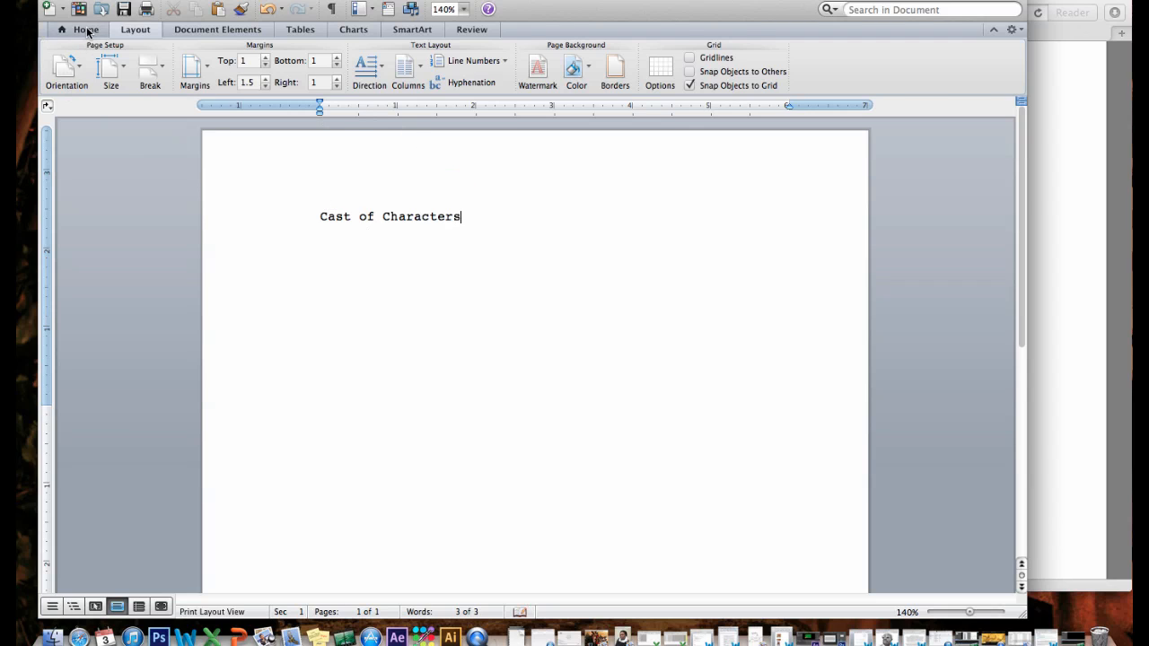
Center and underline the "Cast of Characters" heading
left_click(86, 31)
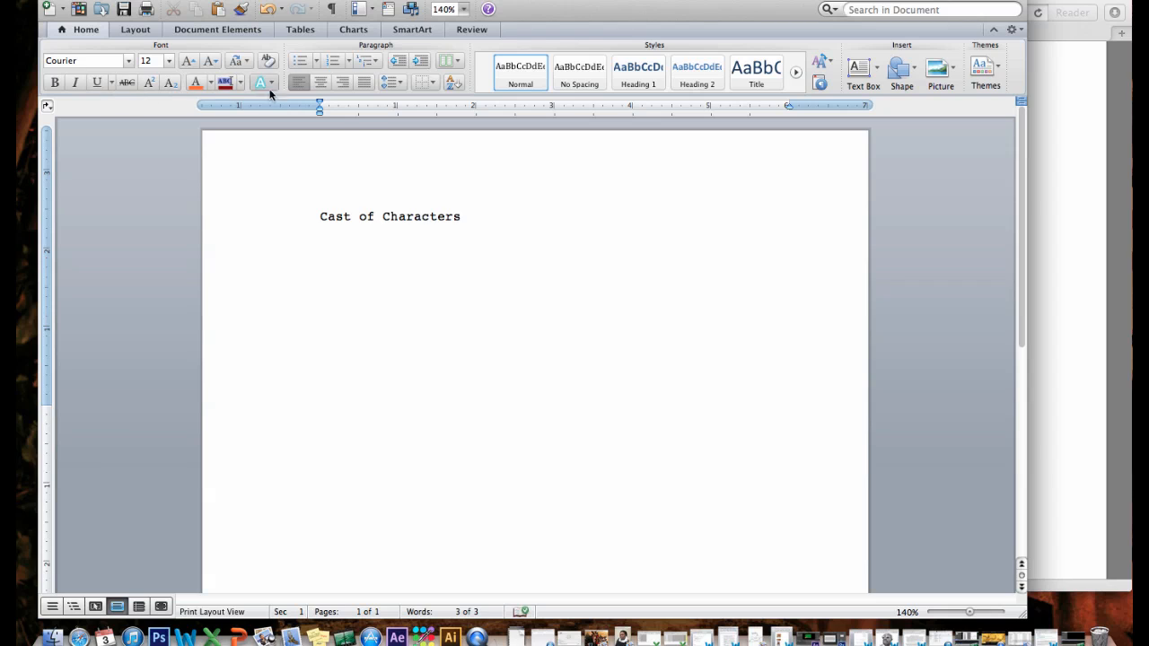
left_click(319, 87)
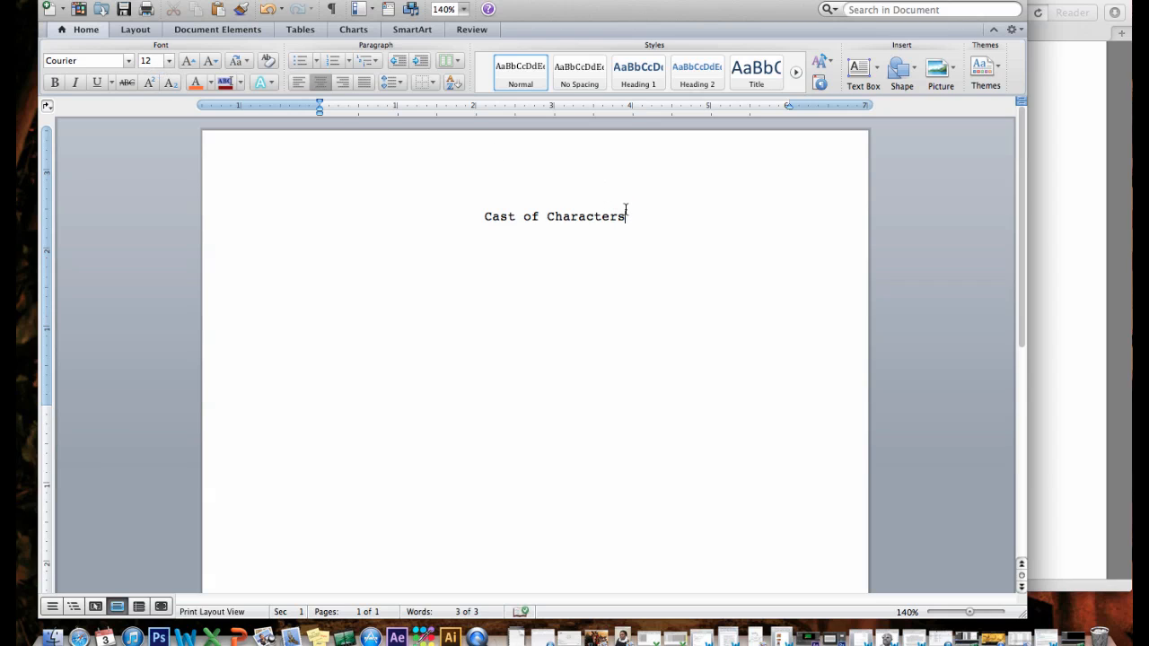
left_click_drag(629, 217, 500, 226)
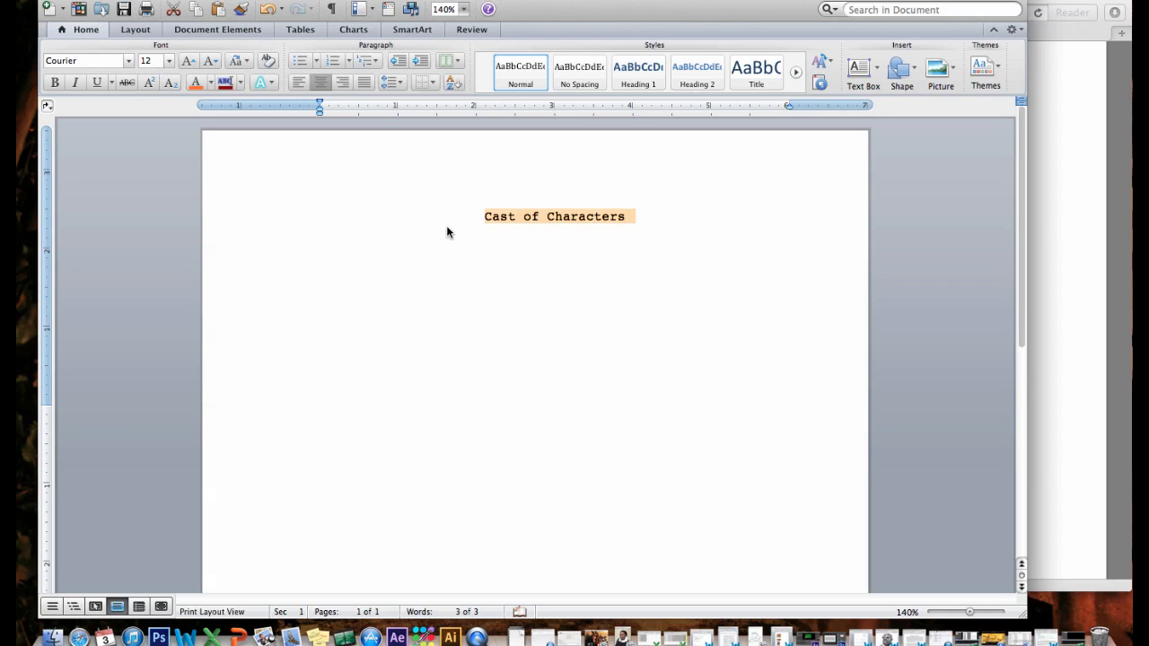
left_click(98, 84)
left_click(654, 216)
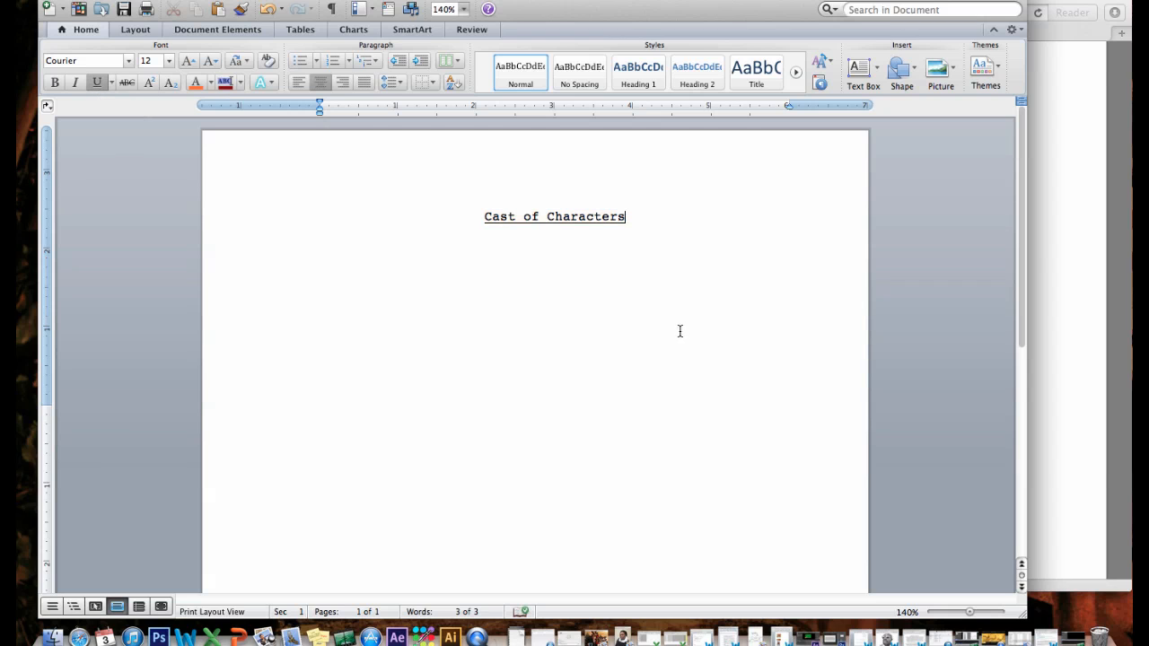
Read the guide's rules in Safari for character names, Scene and Time descriptions, main text page margins and page numbering
left_click(1034, 244)
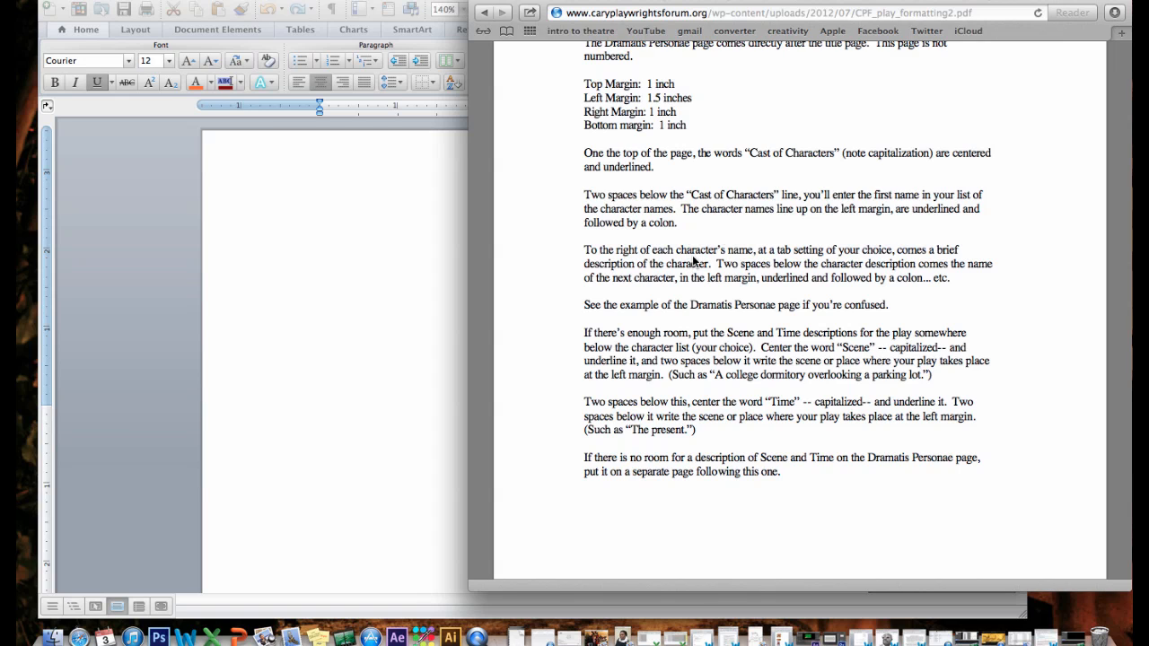
scroll(692, 260, "down", 3)
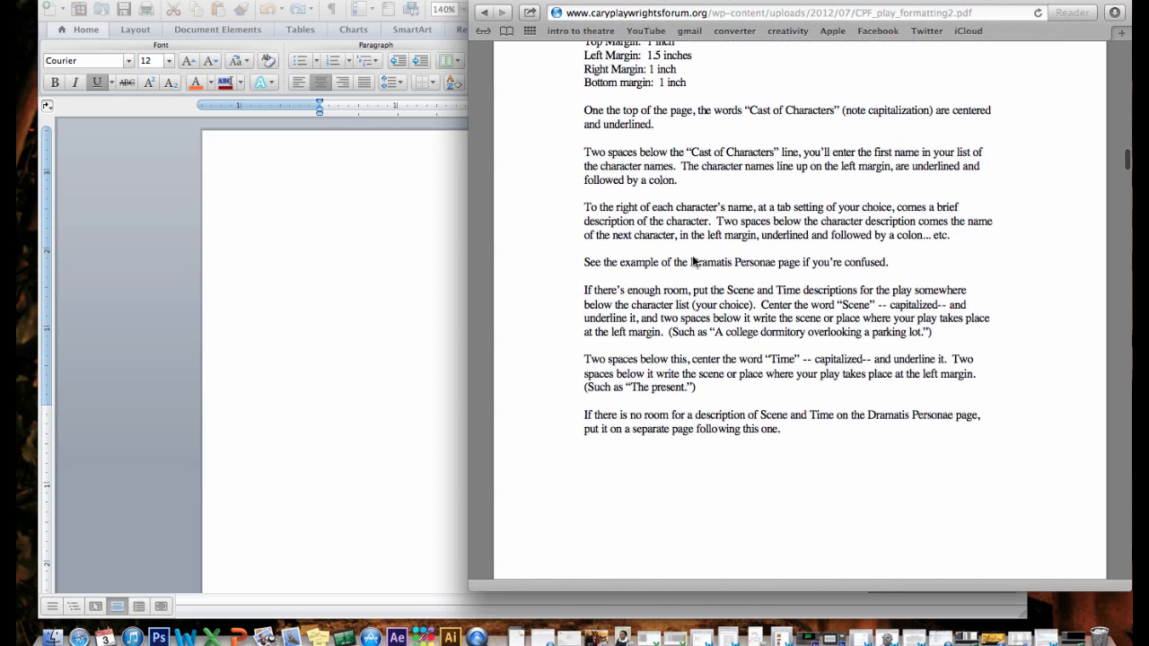
scroll(693, 260, "down", 3)
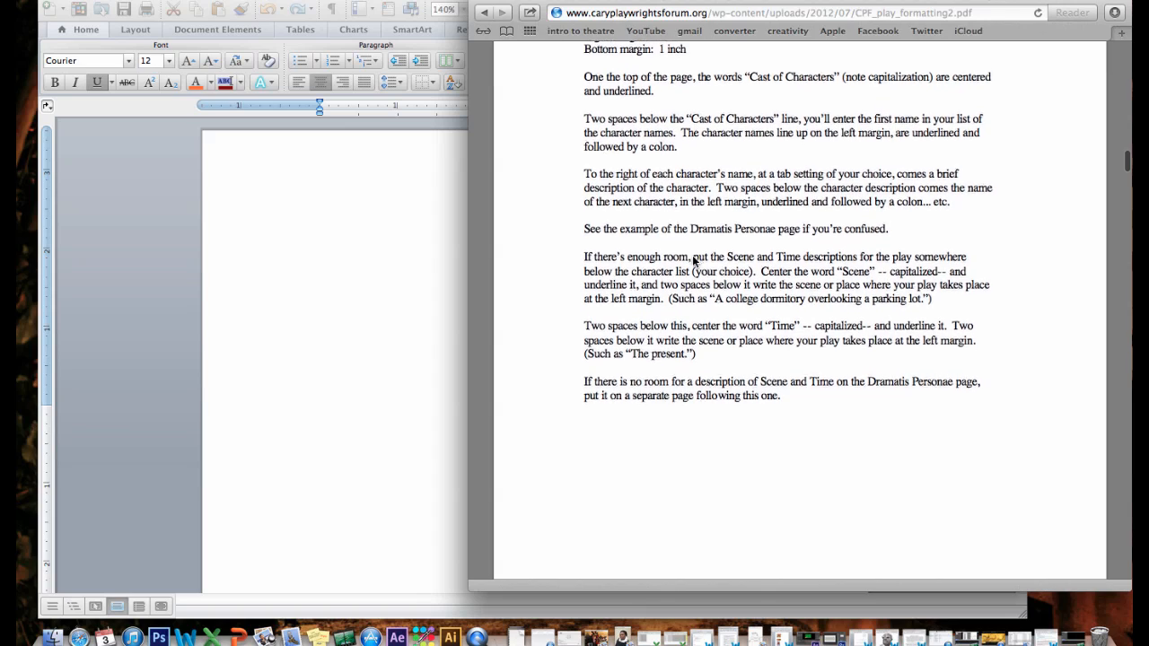
scroll(693, 261, "down", 4)
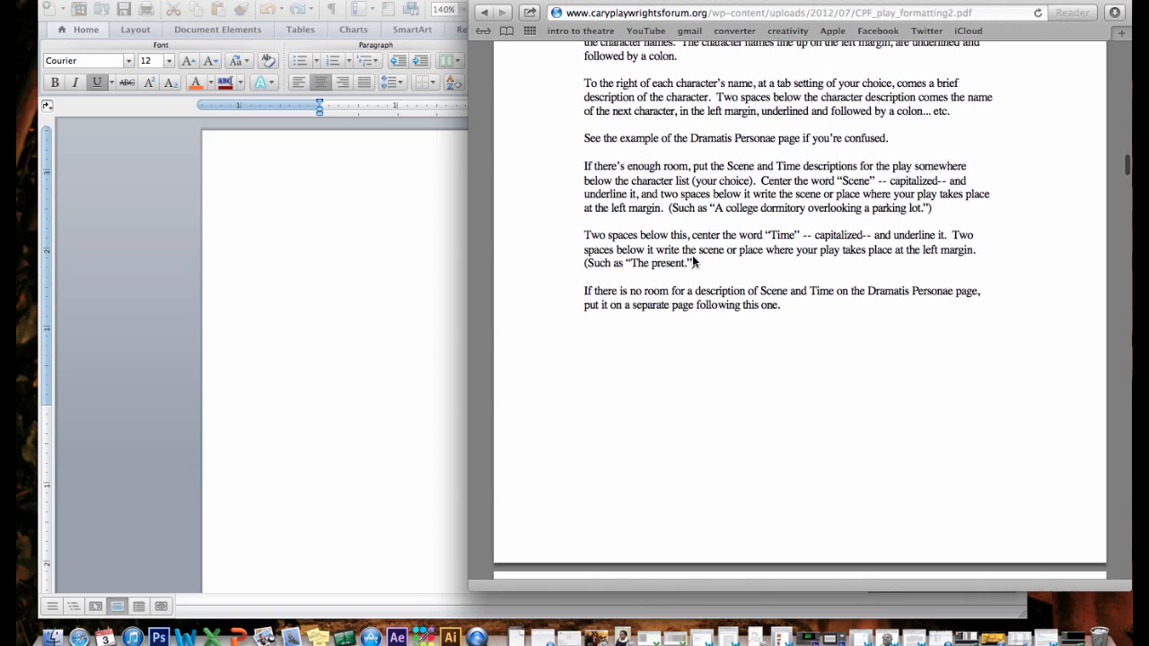
scroll(692, 259, "down", 2)
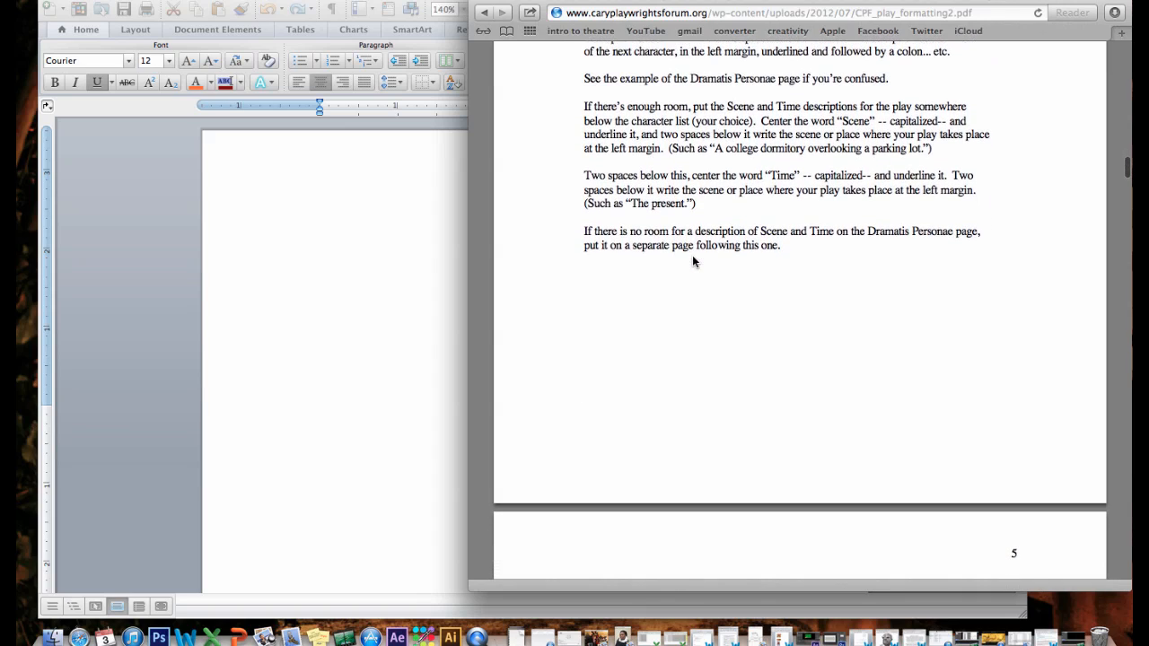
scroll(692, 258, "down", 15)
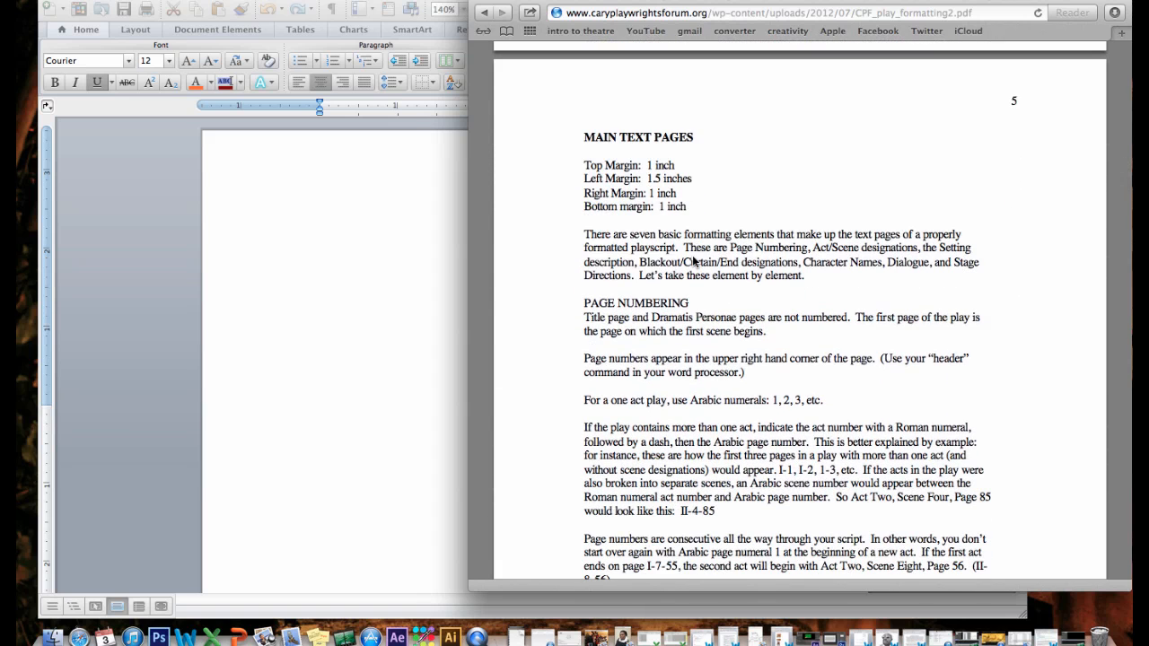
scroll(691, 260, "down", 2)
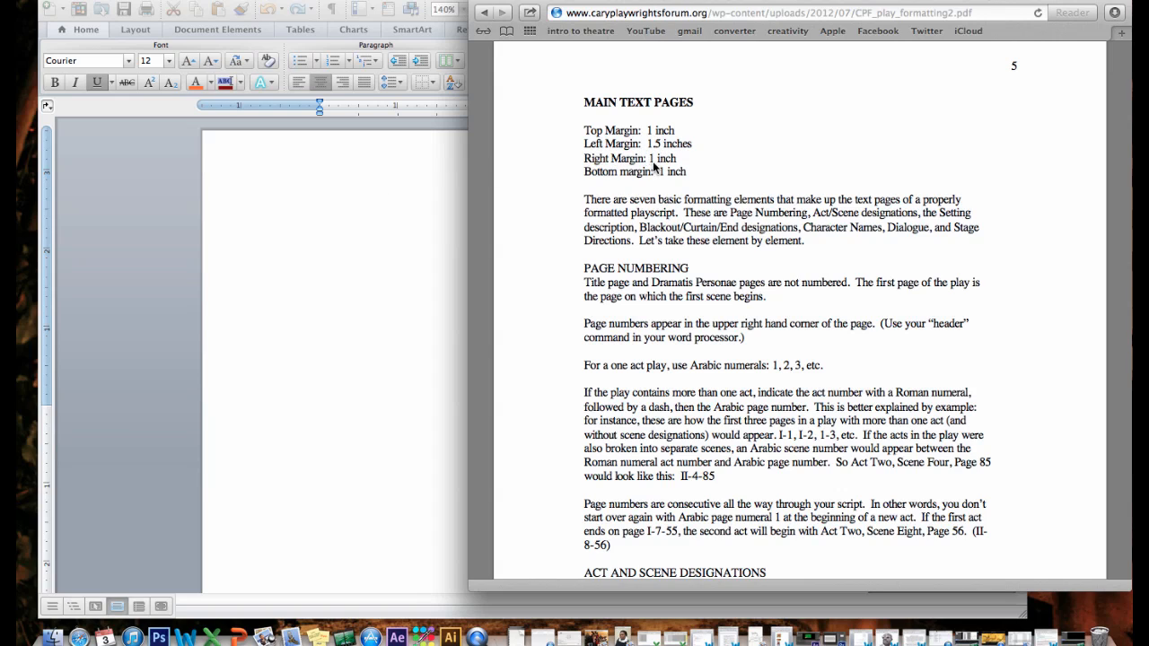
scroll(373, 299, "down", 2)
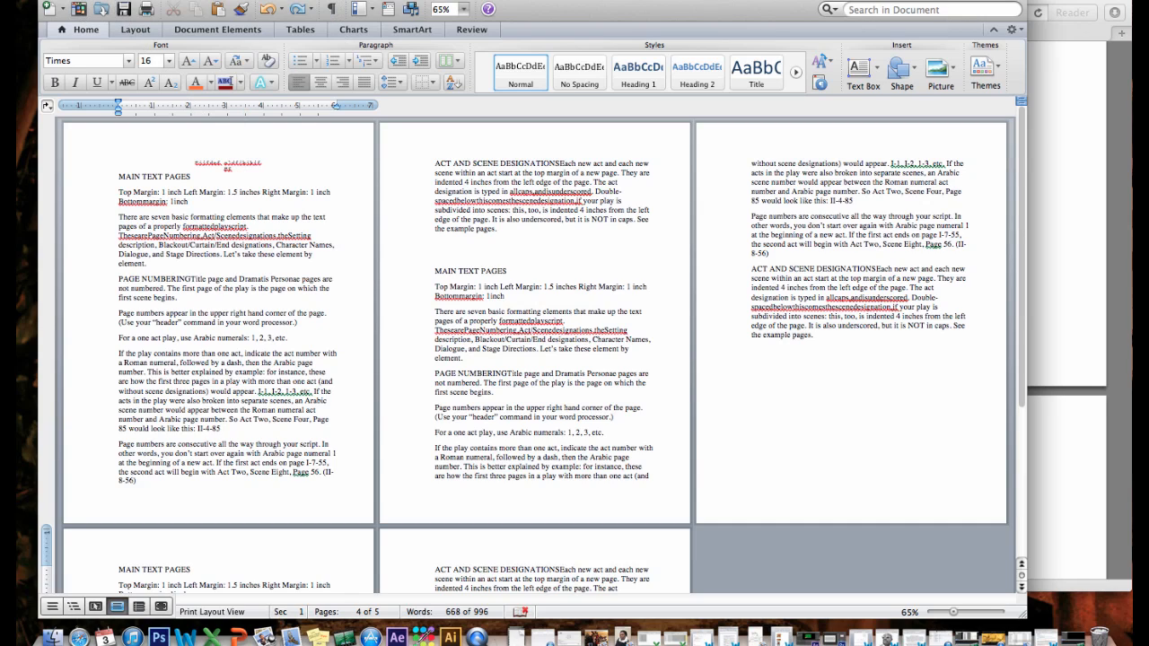
Add right-aligned page numbers to the header of the sample Word document, shown on the first page, in 1, 2, 3 format starting at 1
left_click(218, 0)
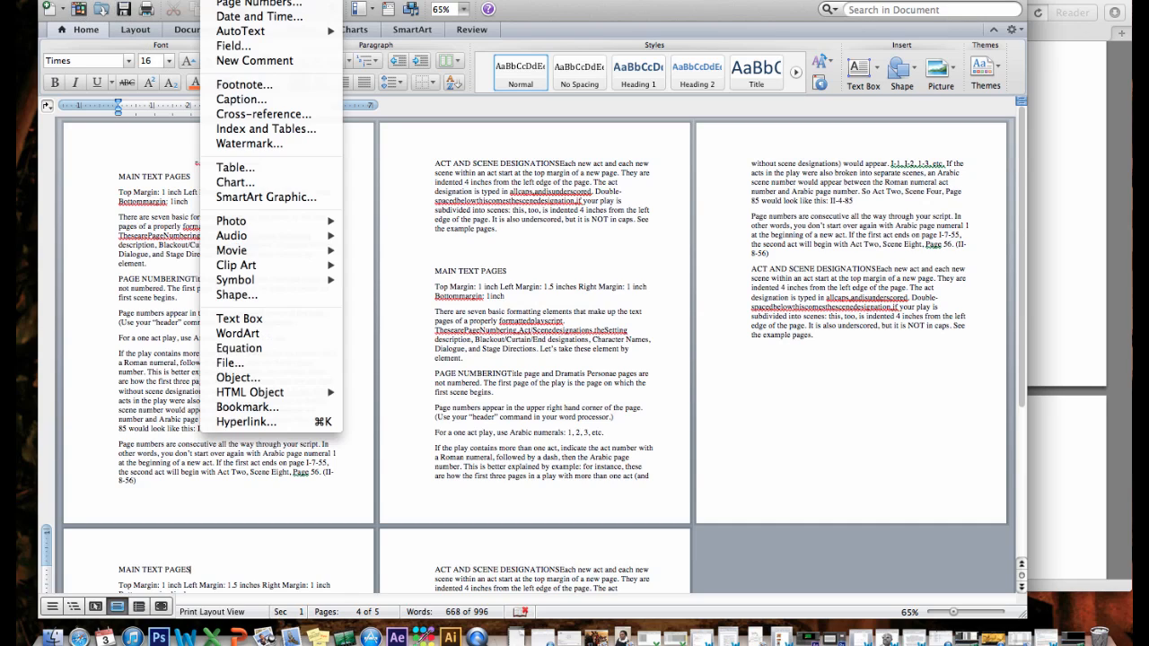
left_click(258, 4)
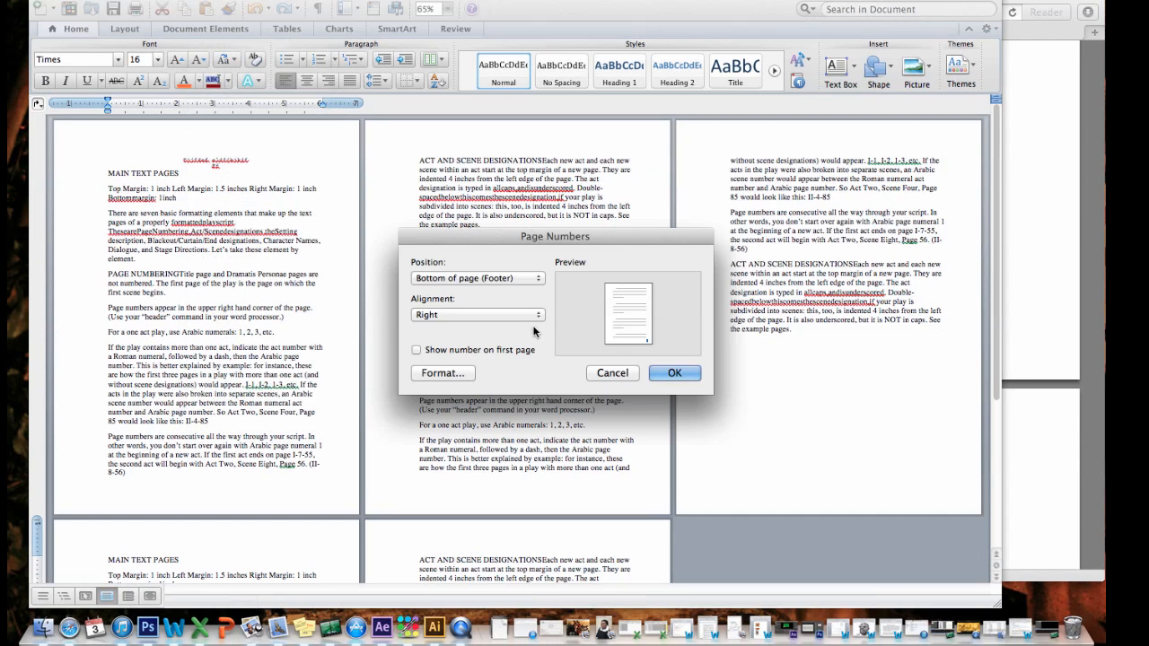
left_click(494, 278)
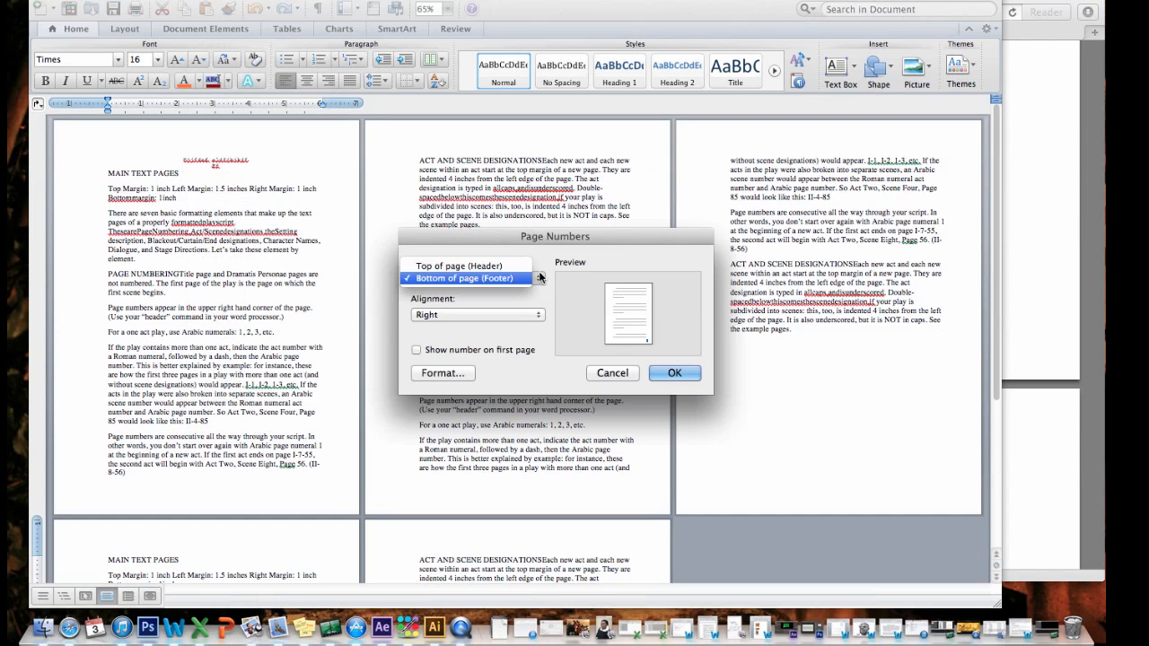
left_click(494, 267)
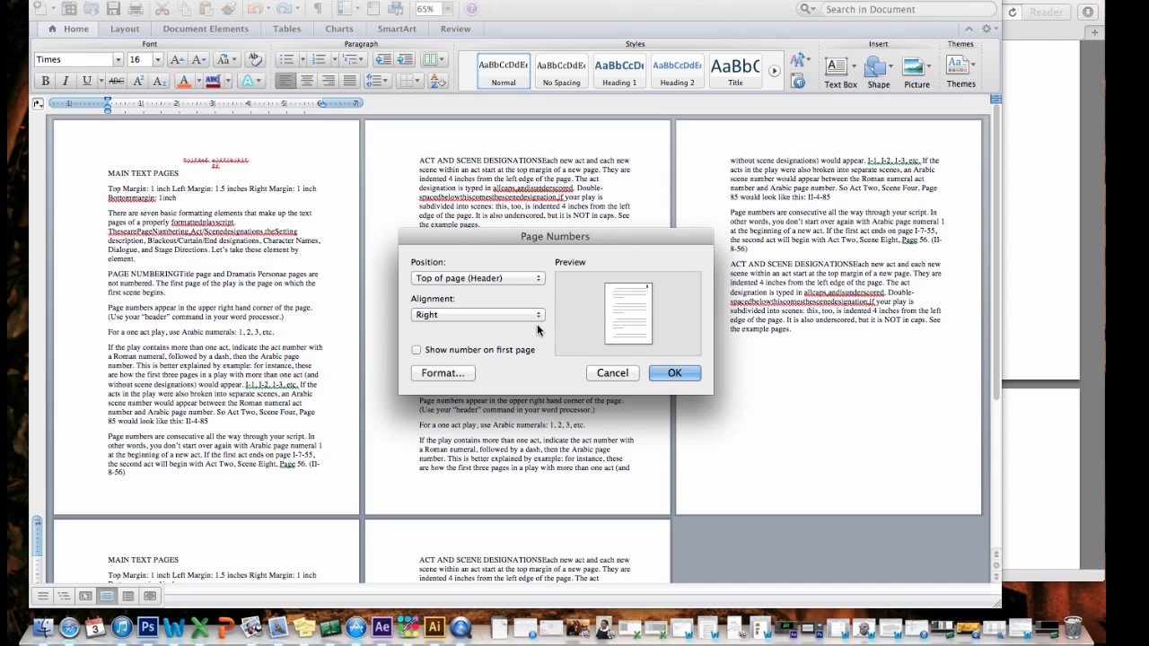
left_click(416, 349)
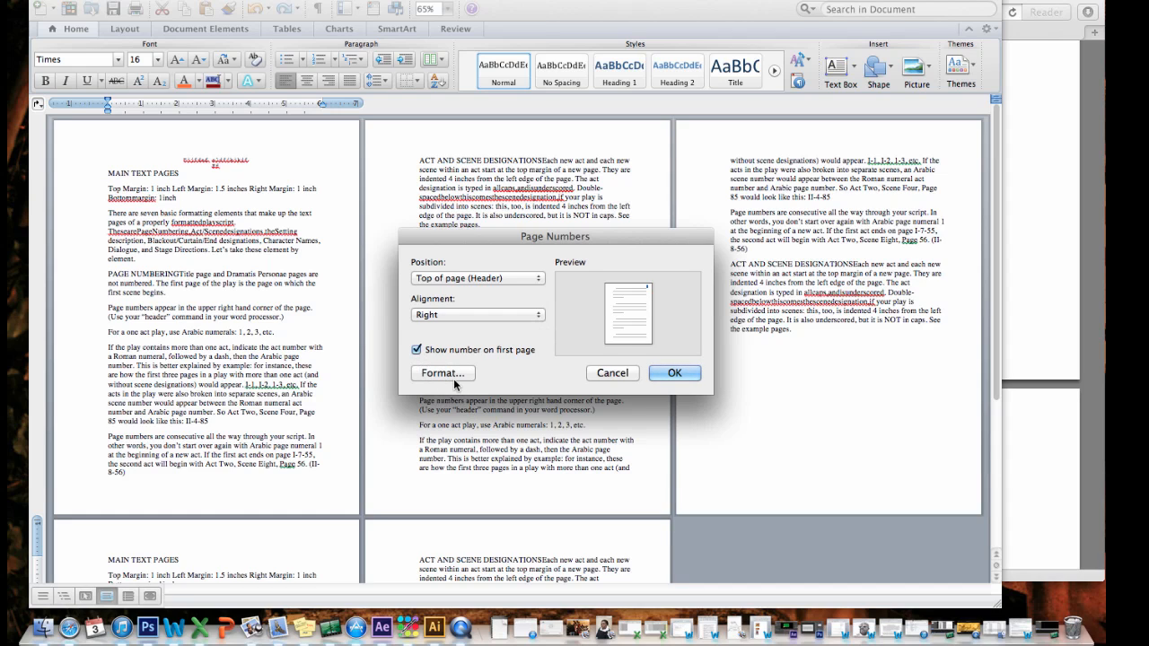
left_click(444, 374)
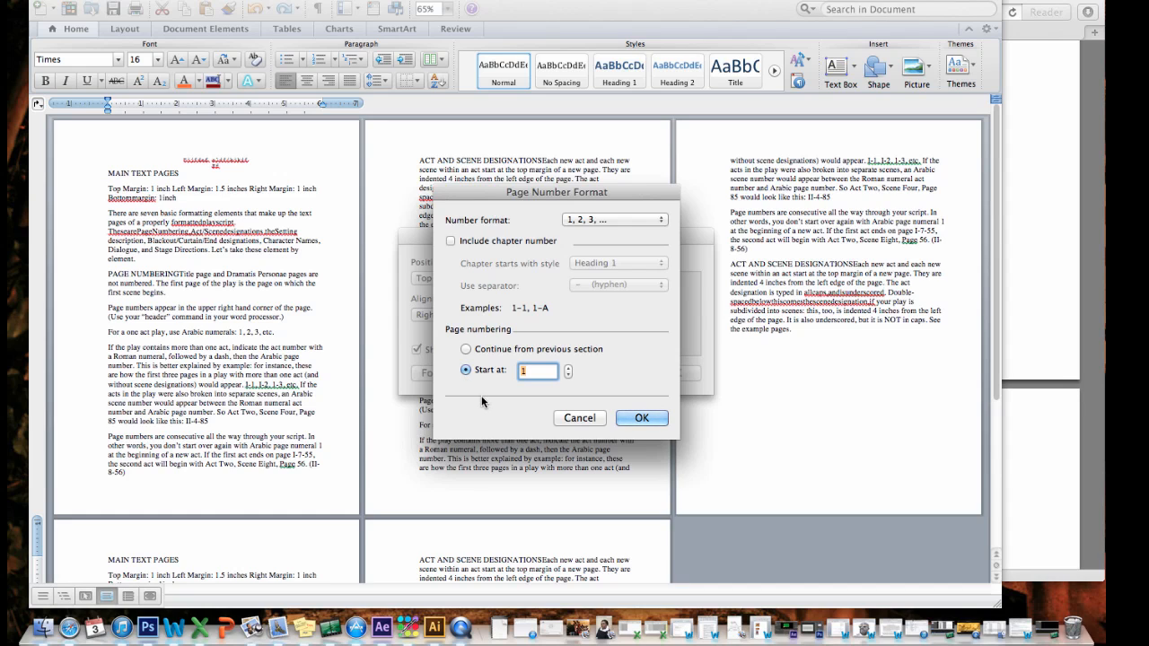
left_click(641, 418)
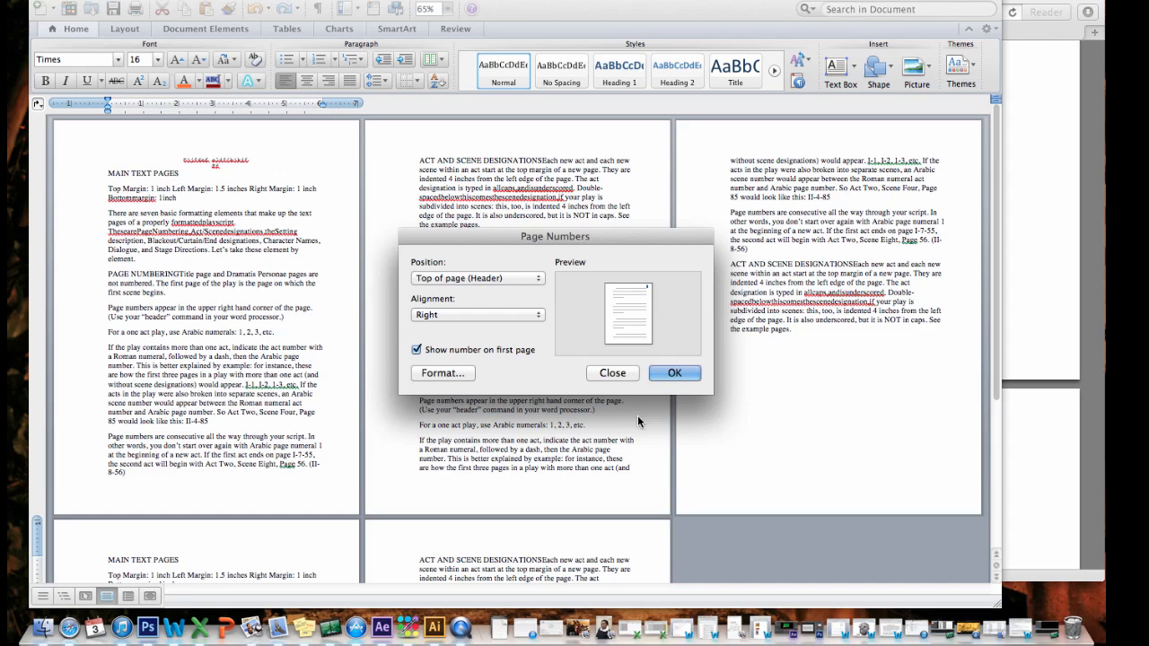
left_click(673, 374)
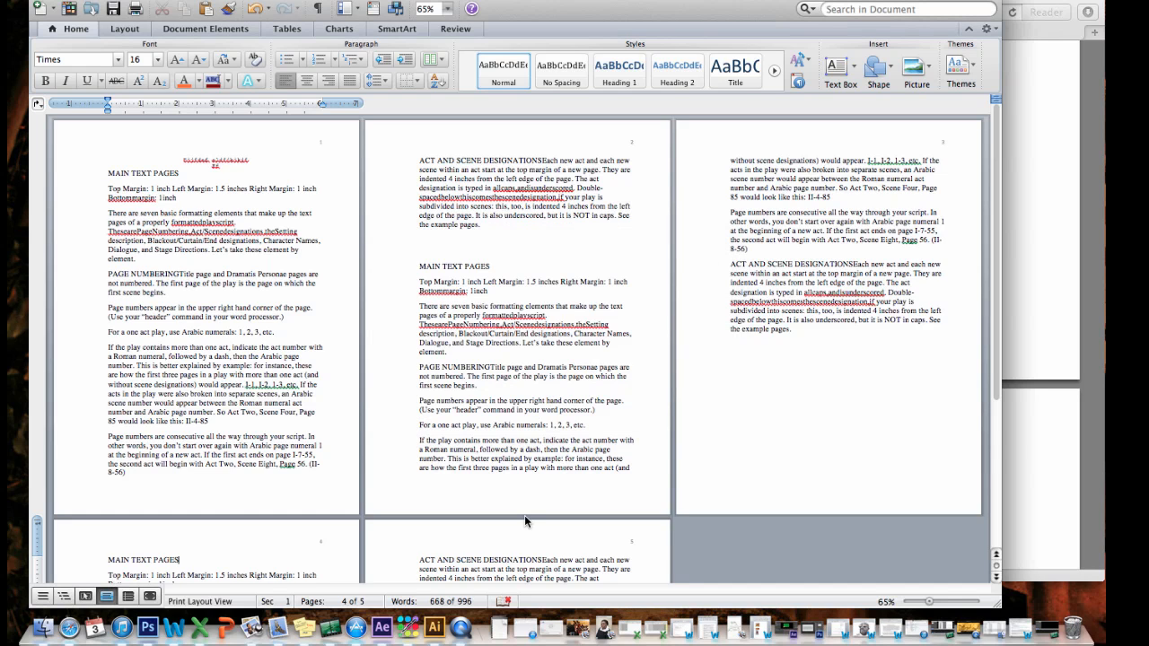
Enter the centered headings "ACT I" and "Scene 1" at the head of the main text page, separated by a blank line
scroll(525, 518, "down", 3)
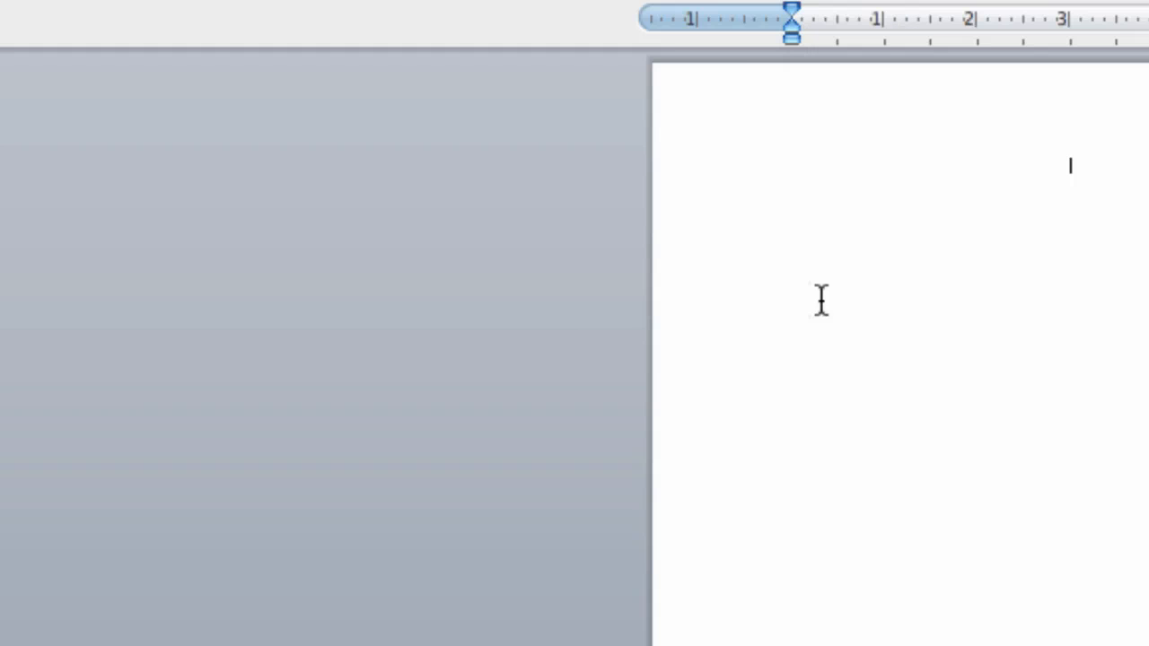
key("super+v")
type("ACT I")
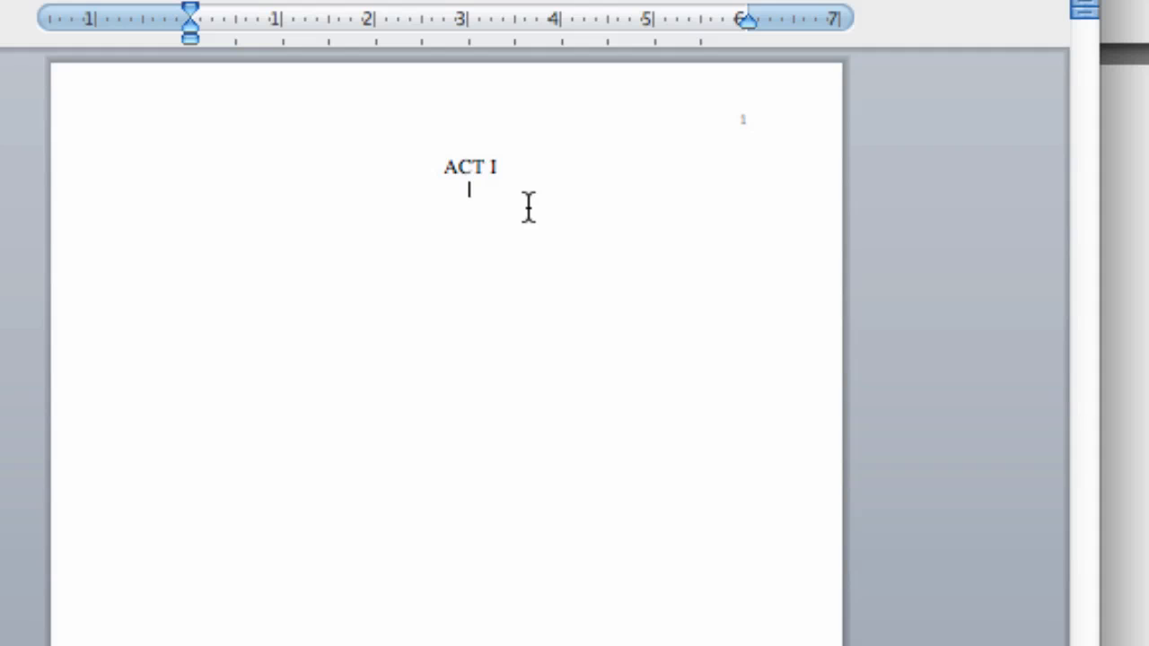
type("Scene")
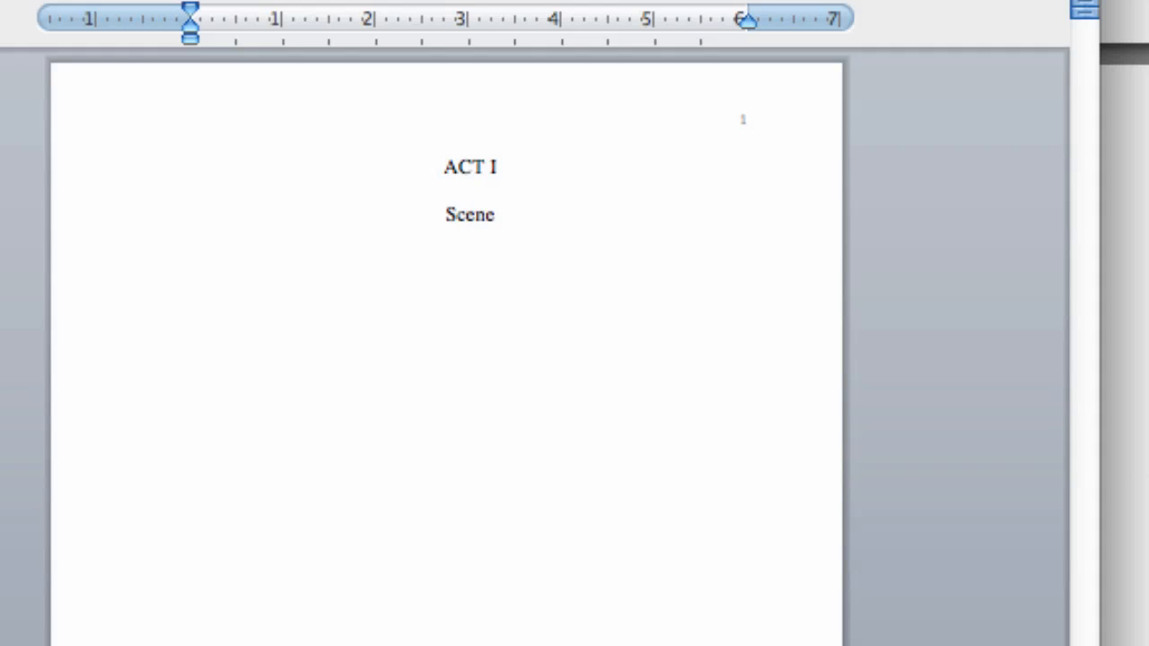
type(" 1")
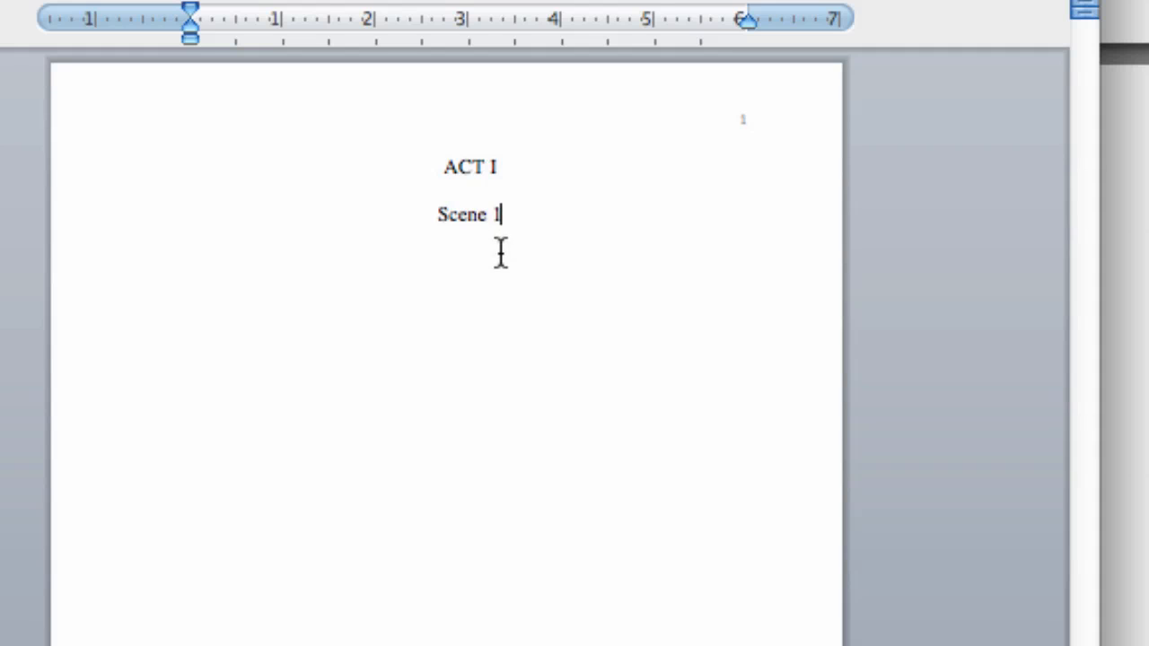
Underline the "ACT I" and "Scene 1" headings
left_click_drag(511, 165, 439, 131)
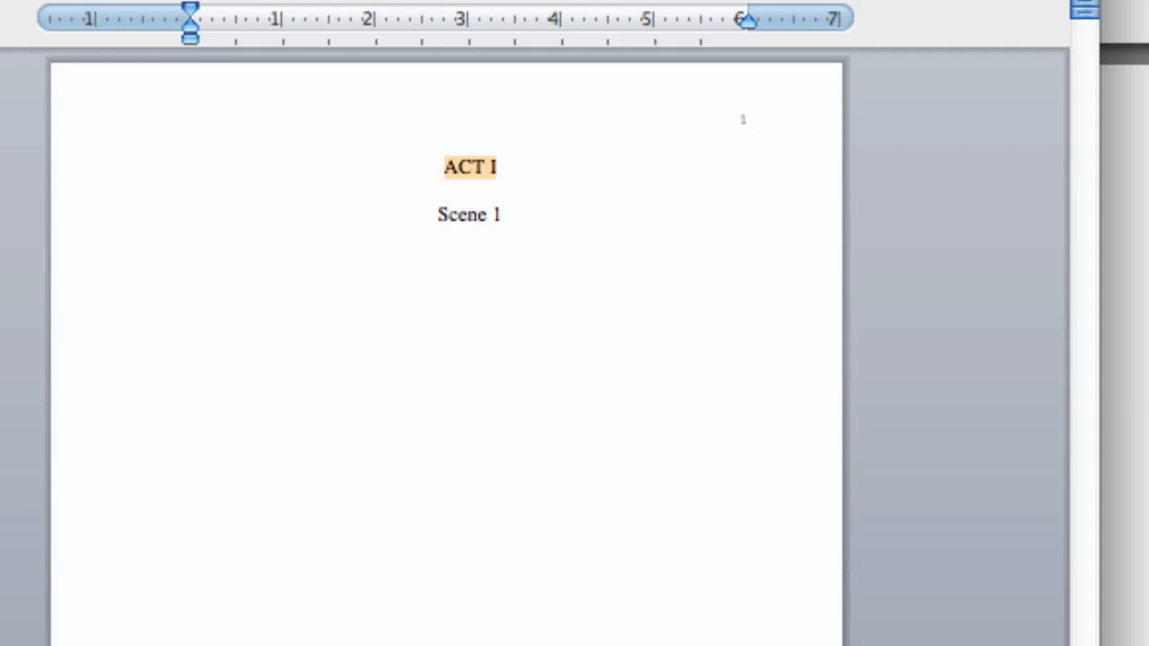
key("super+u")
left_click_drag(507, 211, 373, 199)
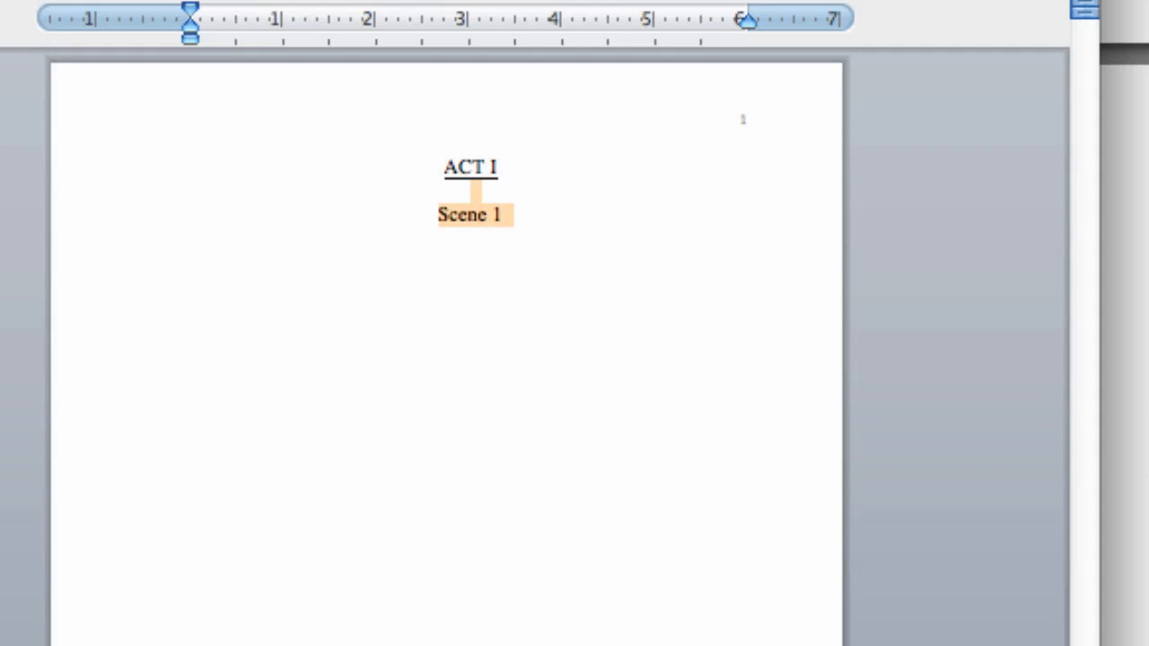
key("super+u")
left_click(605, 536)
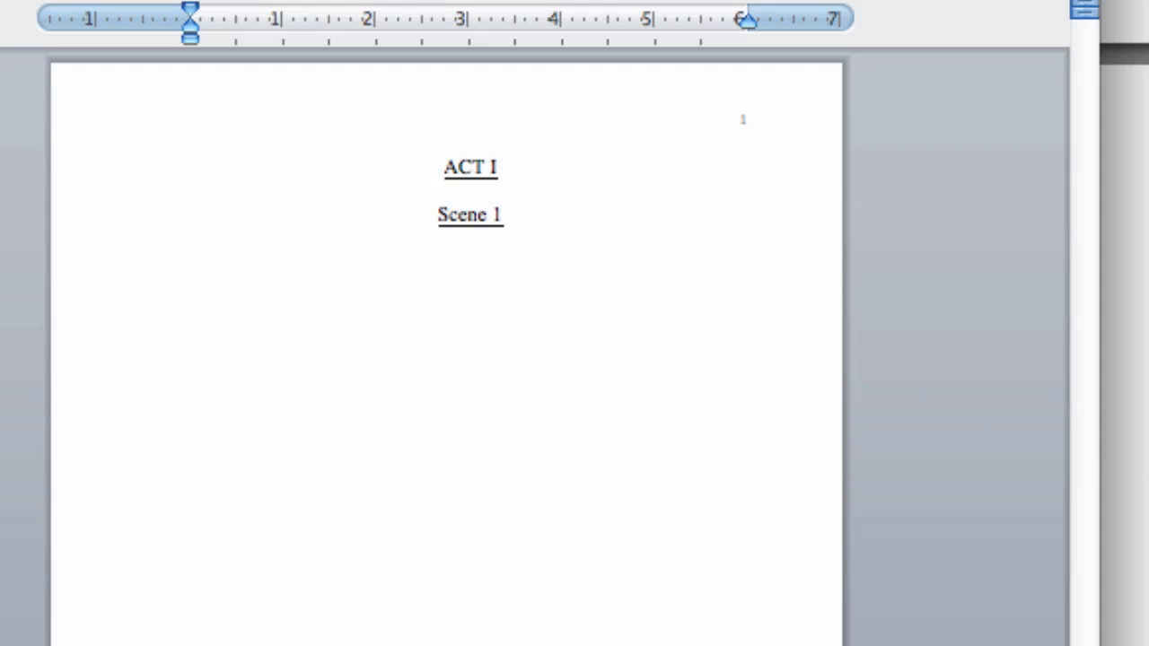
In the Courier script document, undo the existing borderless table below "Scene 1"
key("super+Tab")
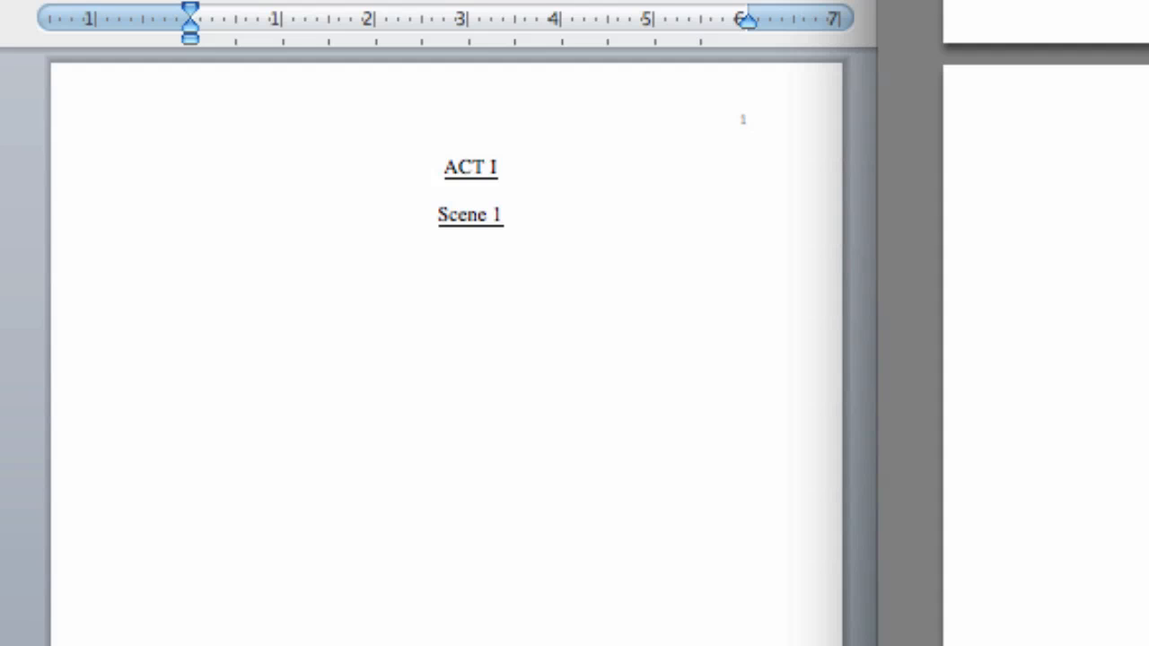
left_click(646, 371)
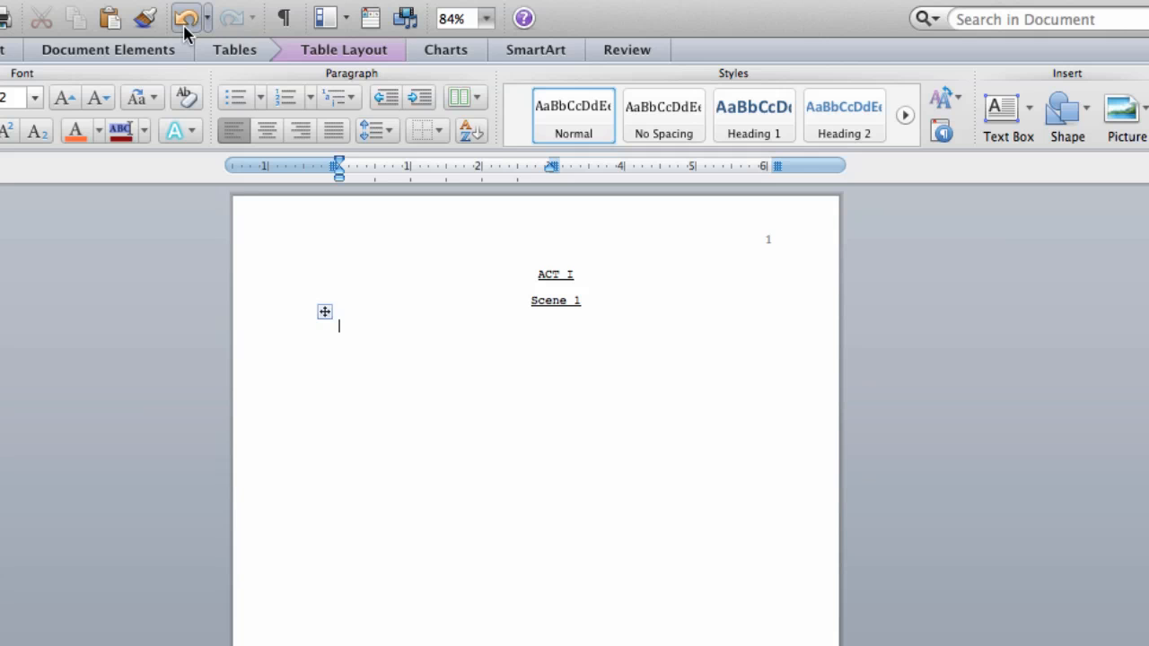
left_click(185, 28)
left_click(184, 29)
left_click(185, 29)
left_click(185, 29)
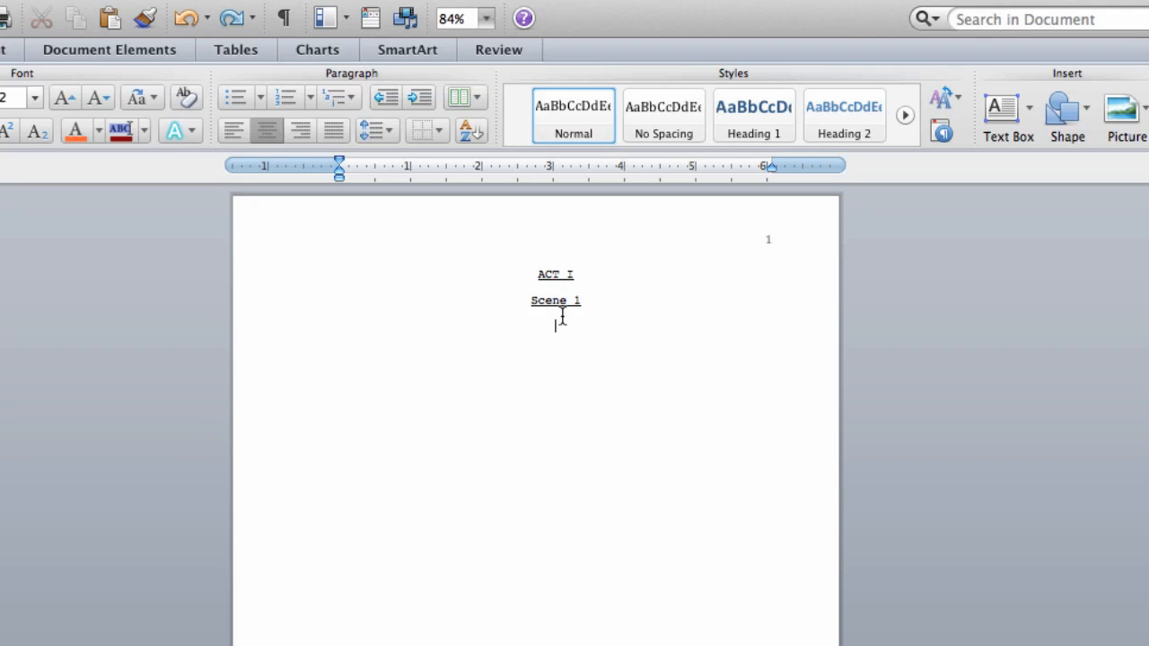
Left-align the empty line below the "Scene 1" heading
left_click(266, 131)
left_click(266, 131)
left_click(230, 134)
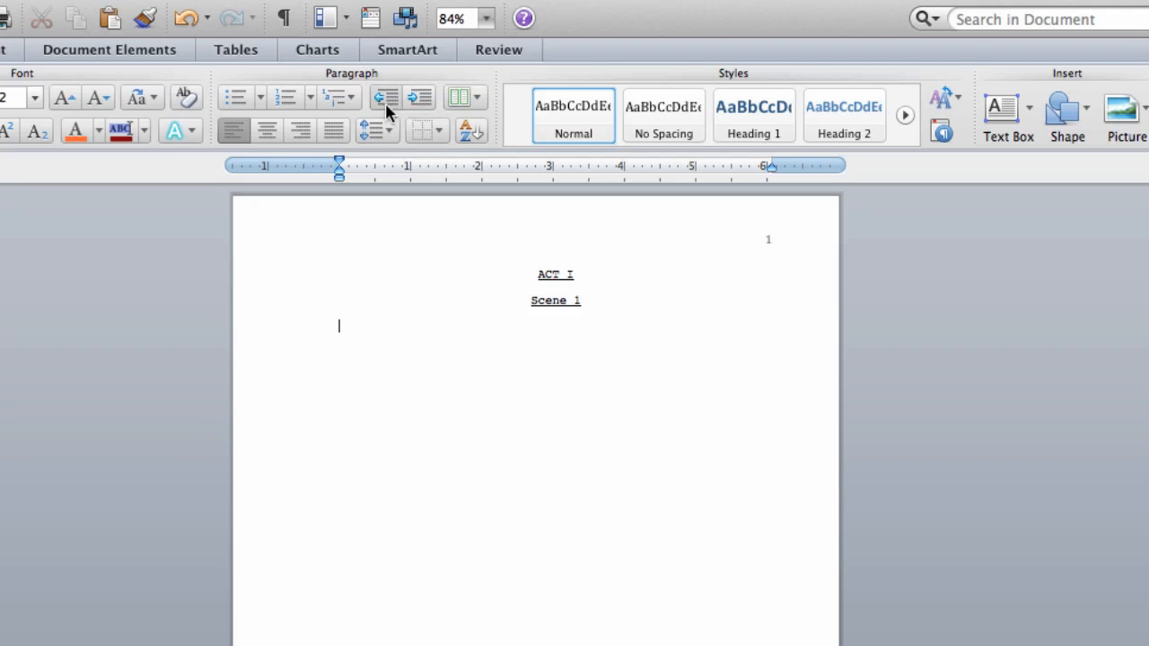
Insert a two-column, one-row table below "Scene 1" and stretch its row down the page
left_click(232, 52)
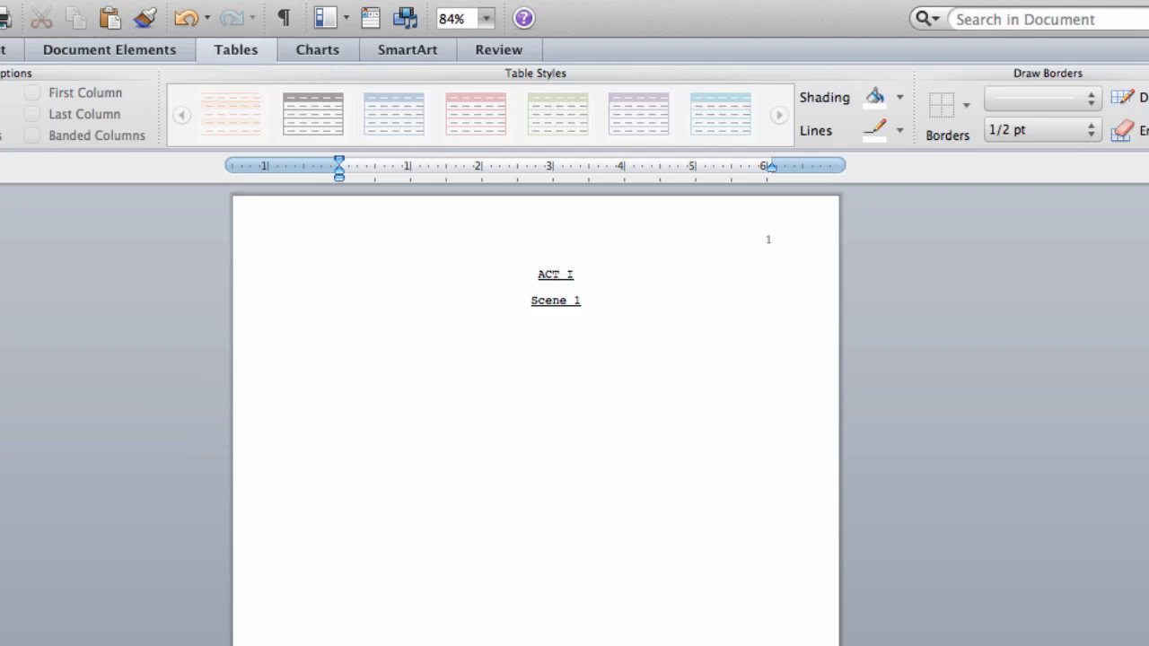
left_click(0, 113)
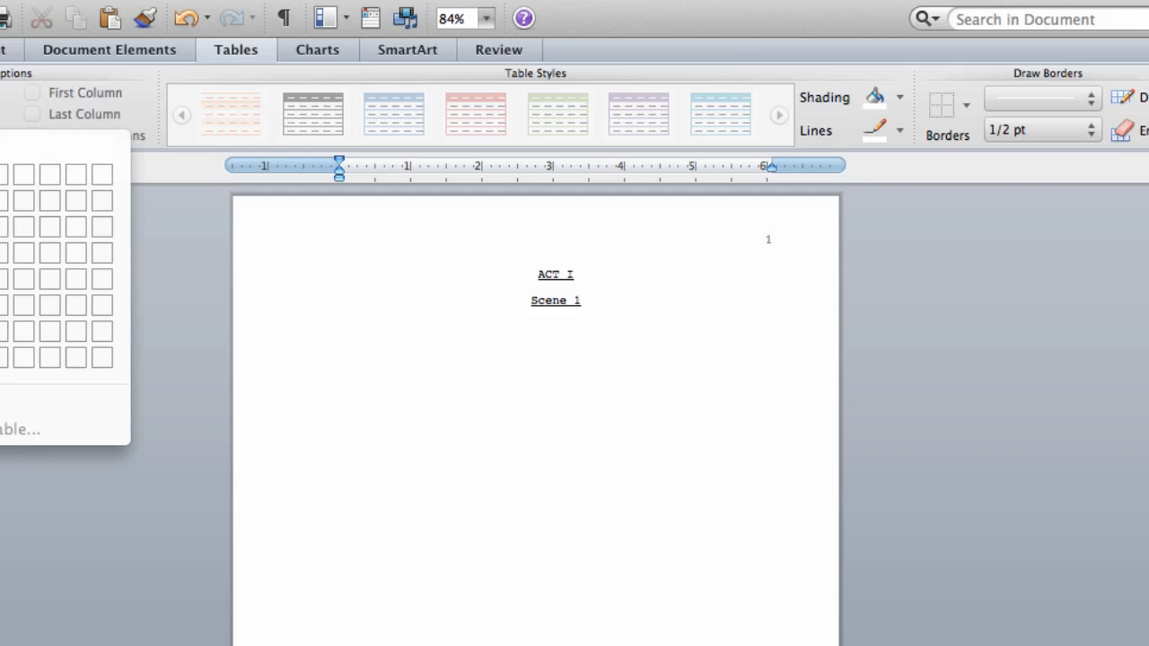
left_click(0, 174)
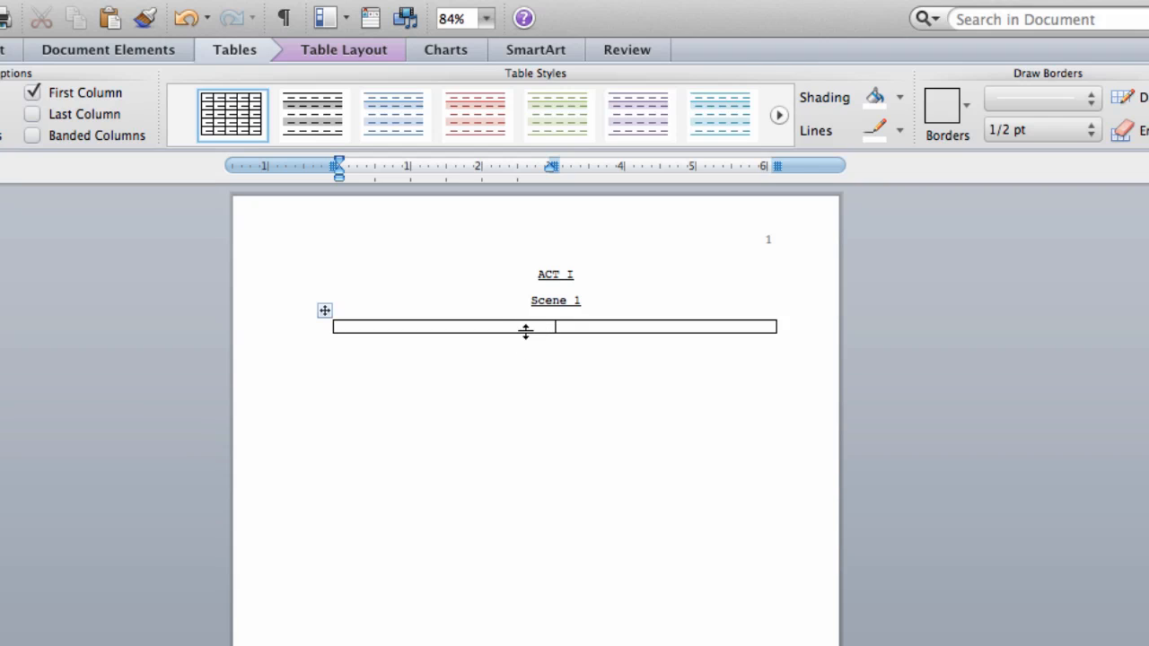
left_click_drag(525, 330, 520, 645)
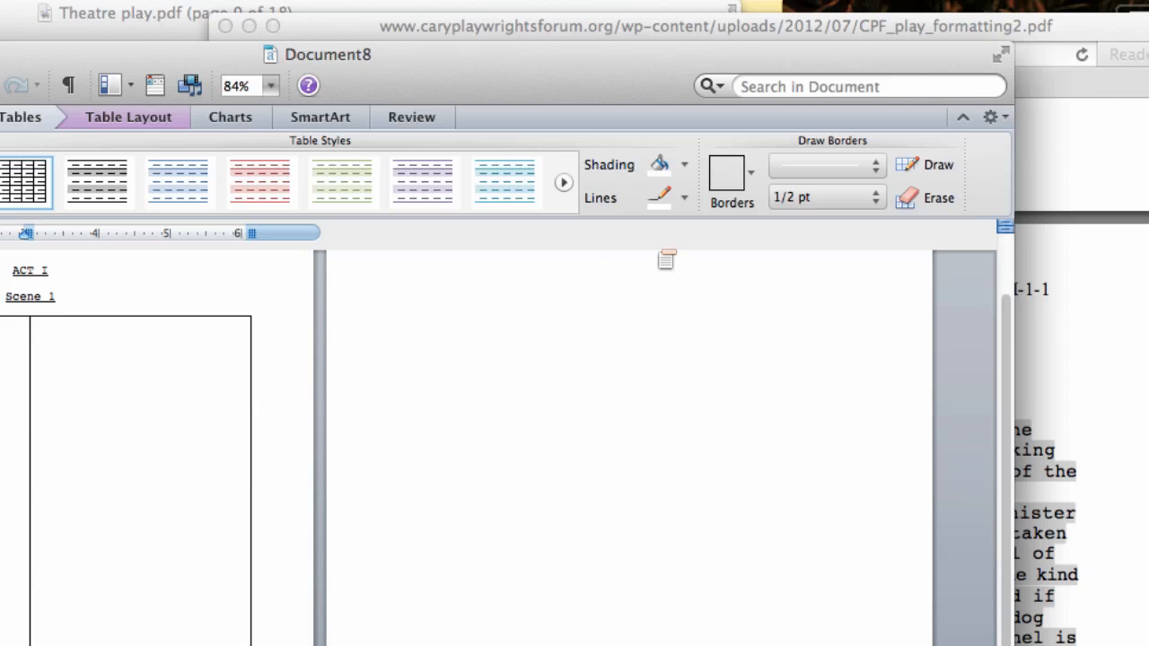
Remove all borders from both cells of the table
left_click(752, 176)
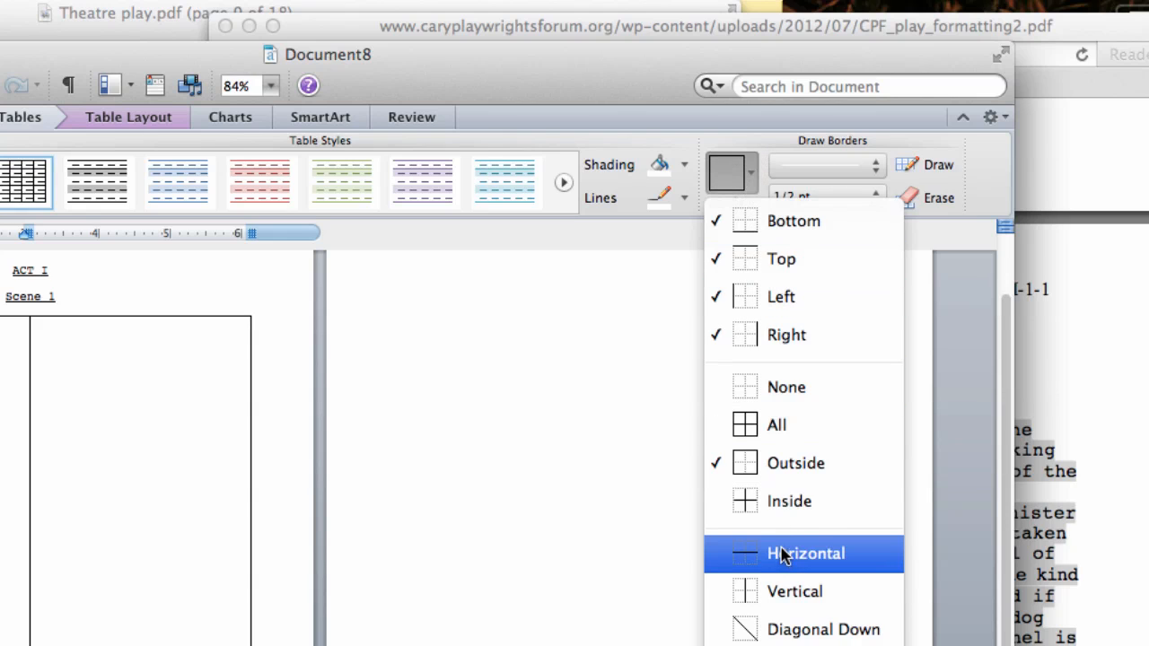
left_click(801, 395)
left_click(167, 398)
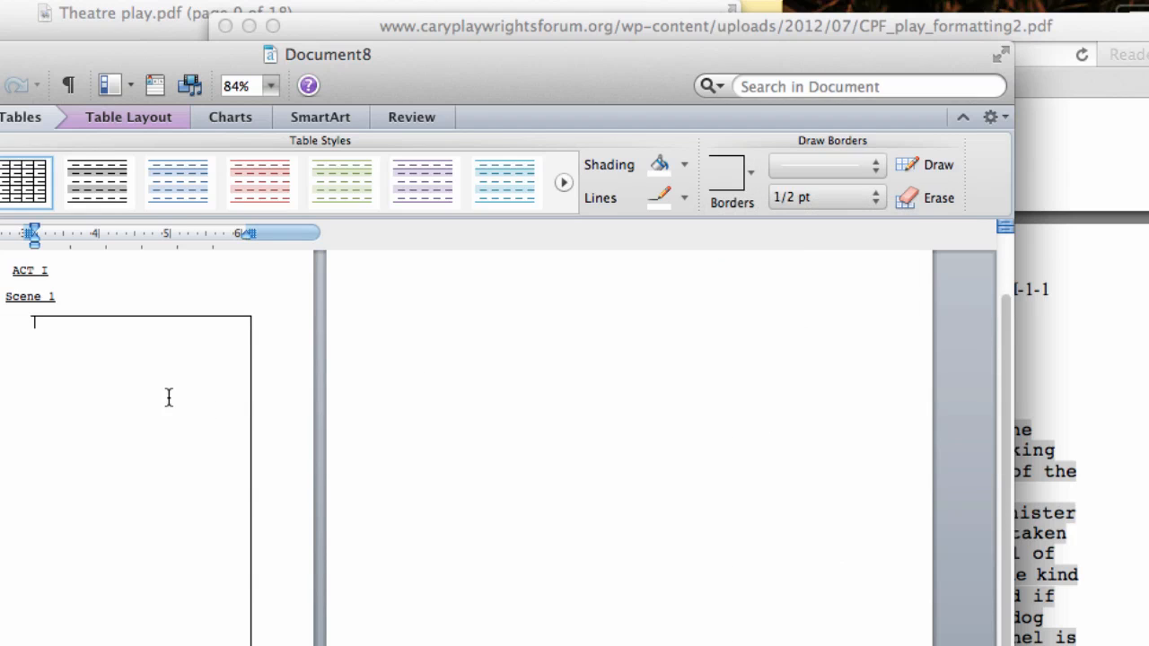
left_click(755, 167)
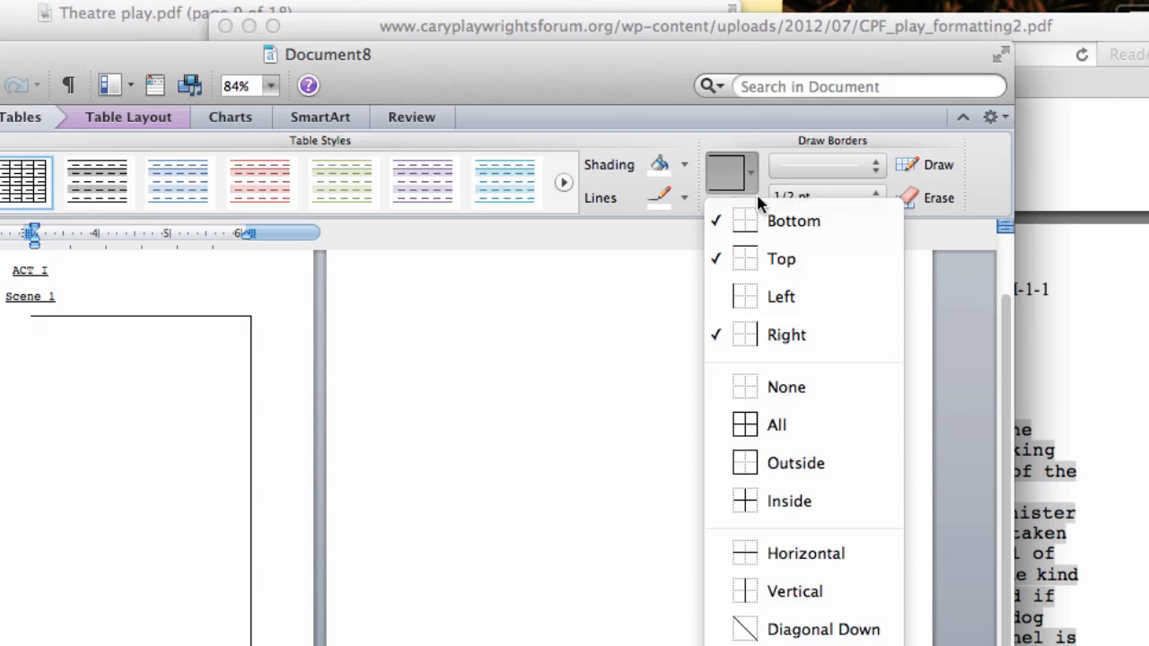
left_click(795, 390)
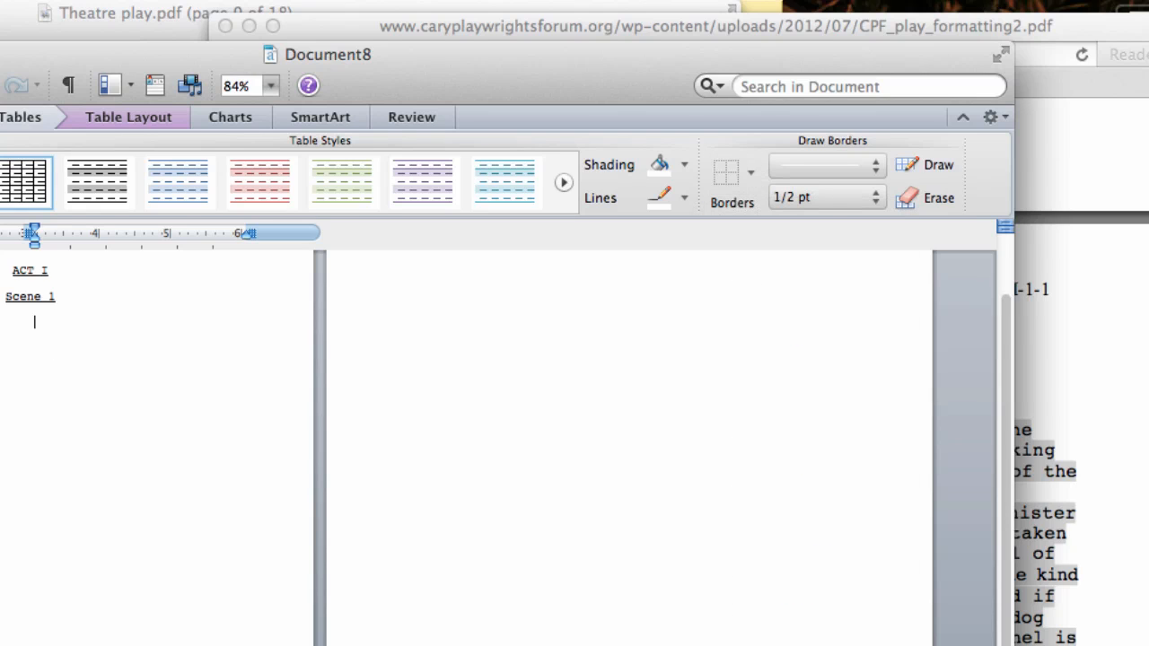
Check the sample script in Safari, then enter "SETTING:" without underline in the first cell of the Word table
left_click(4, 322)
left_click(1054, 369)
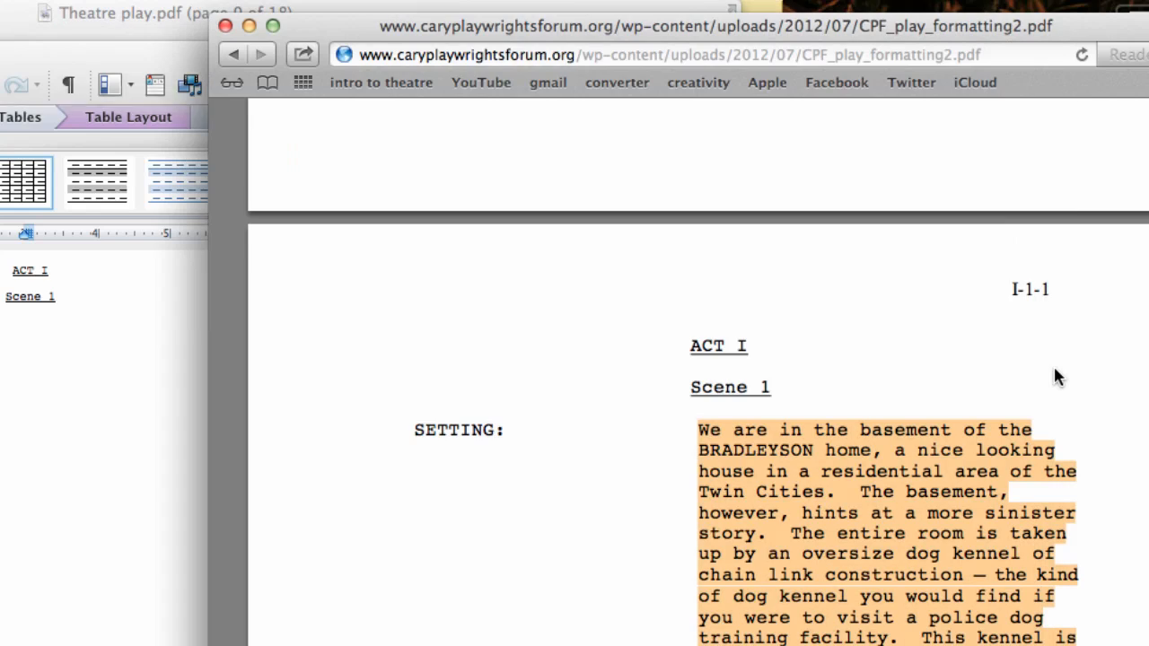
left_click(268, 225)
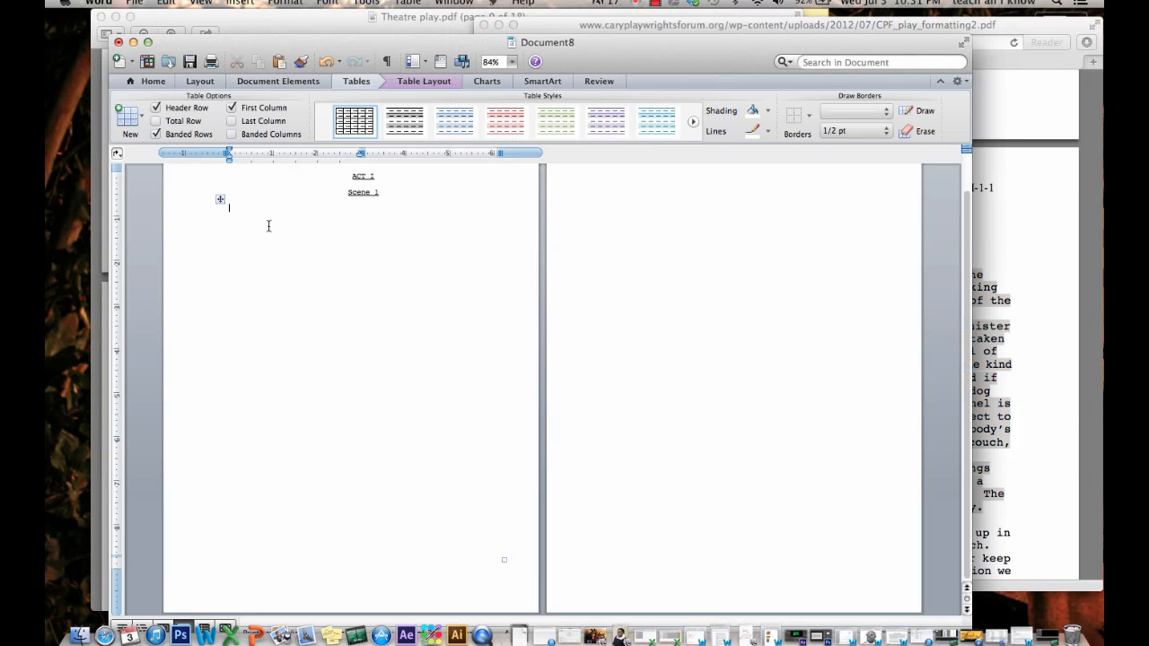
type("SETTING:")
left_click(150, 81)
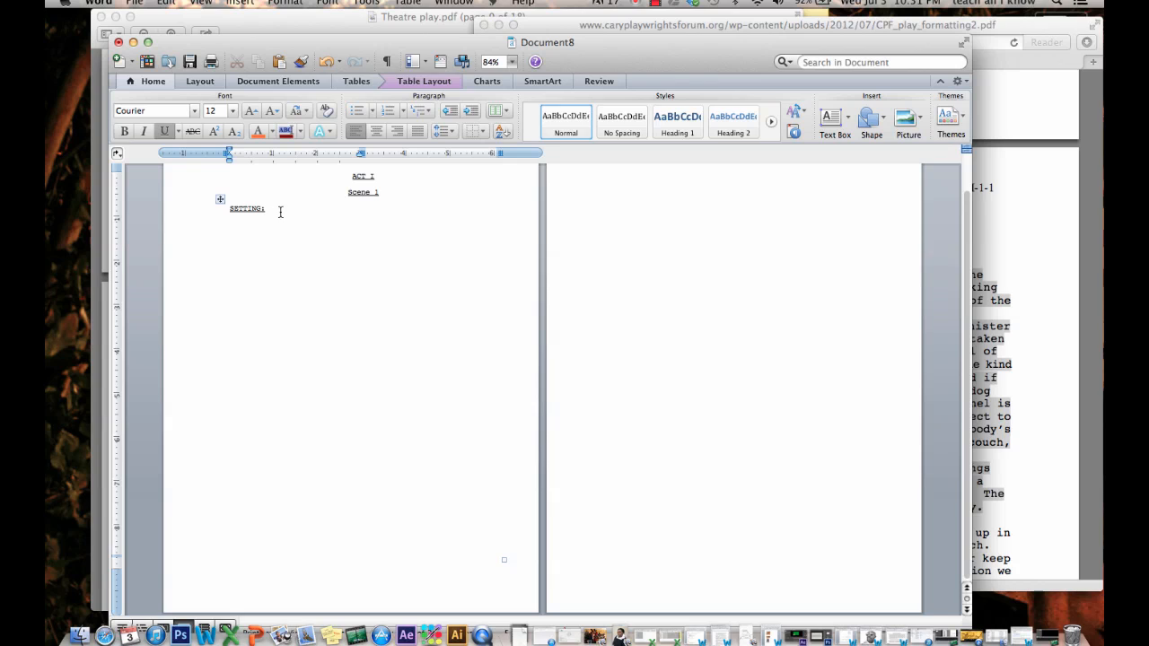
left_click_drag(280, 212, 194, 206)
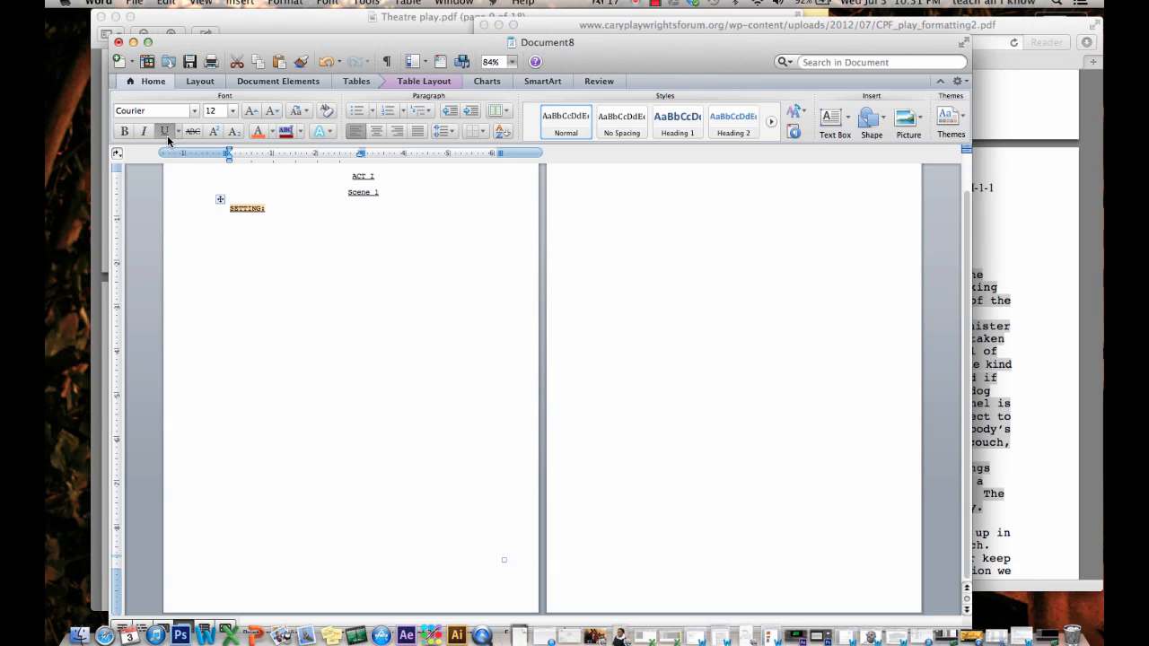
left_click(166, 133)
Check the sample's setting description in Safari, then paste the copied text into the second cell of the Word table
left_click(389, 211)
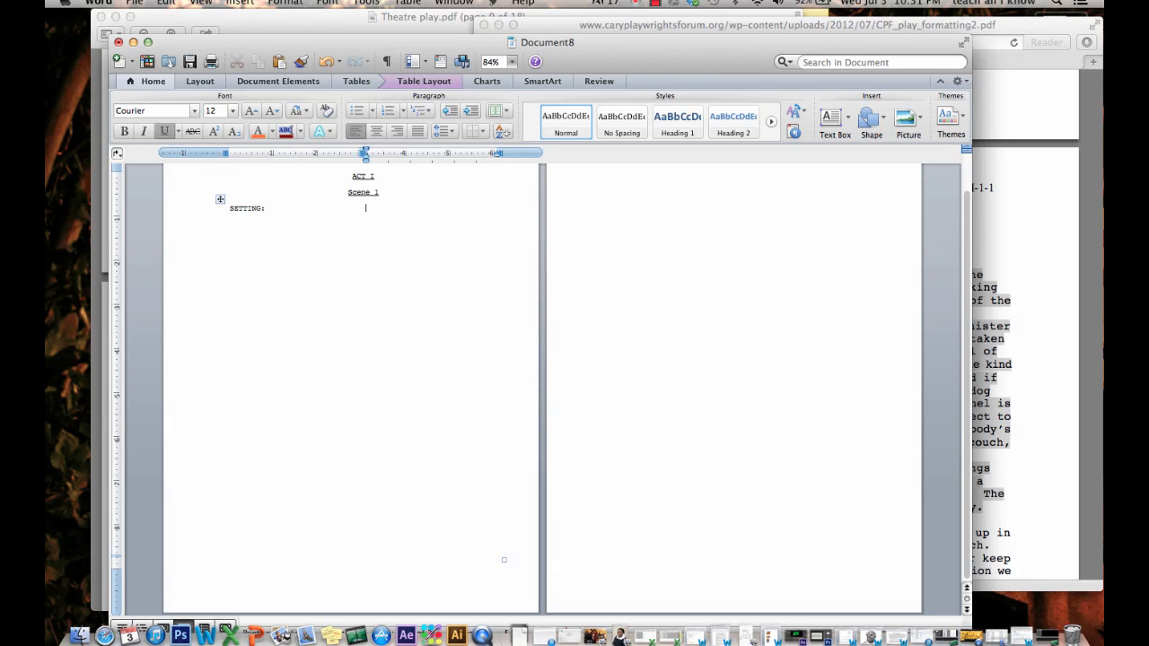
left_click(1026, 276)
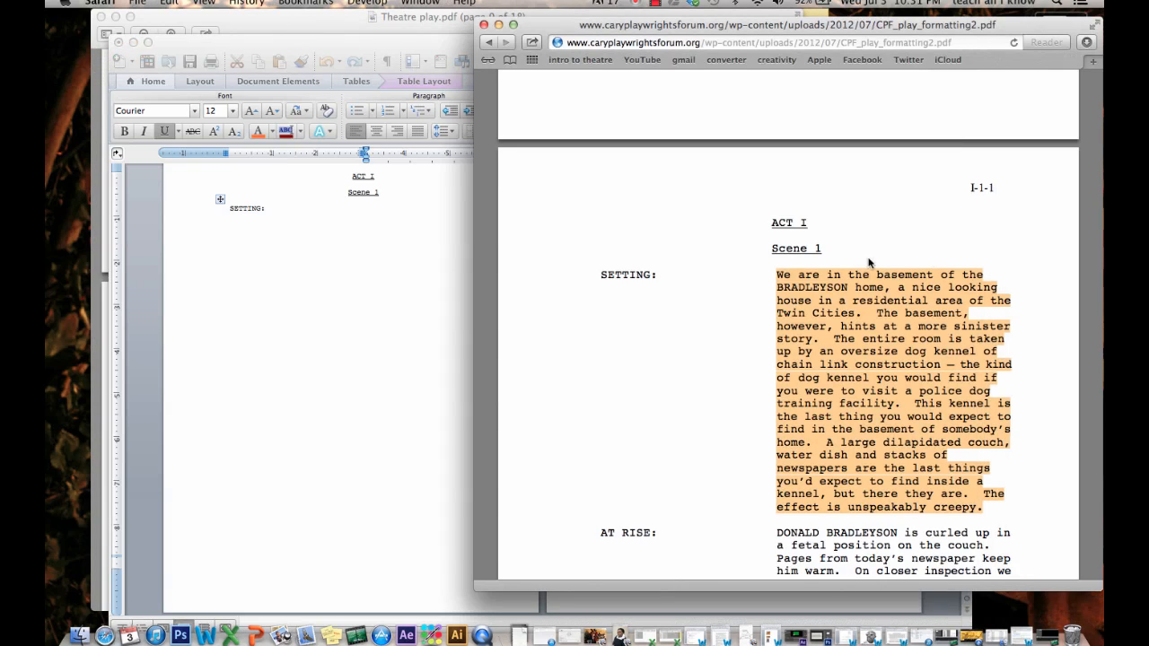
left_click(393, 213)
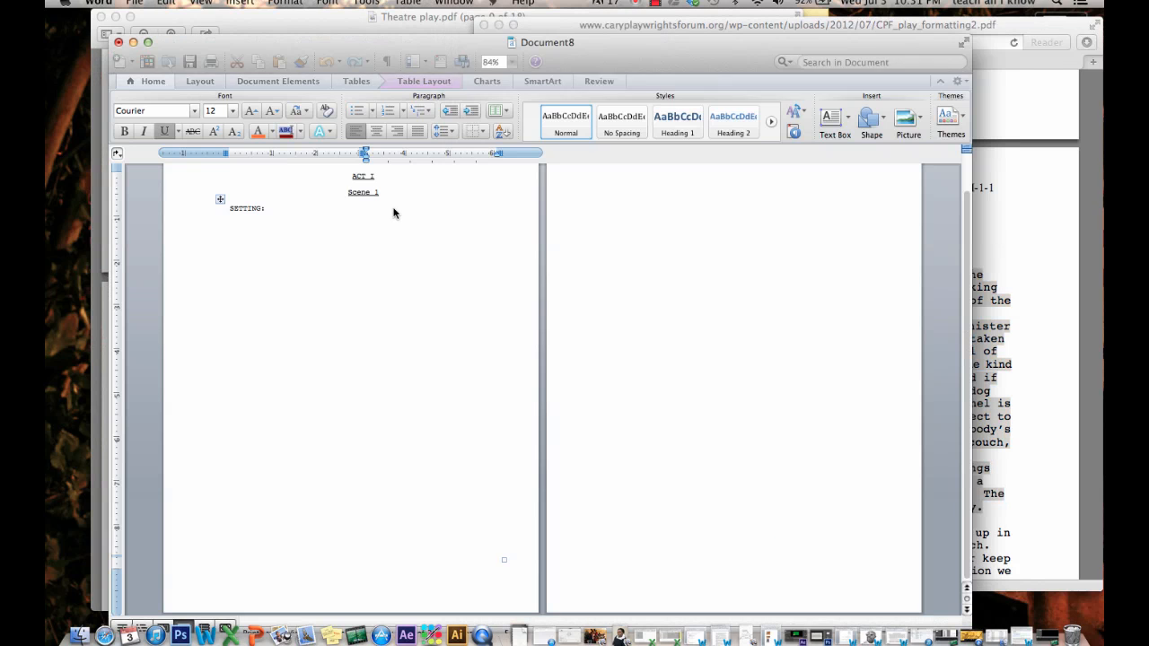
right_click(377, 214)
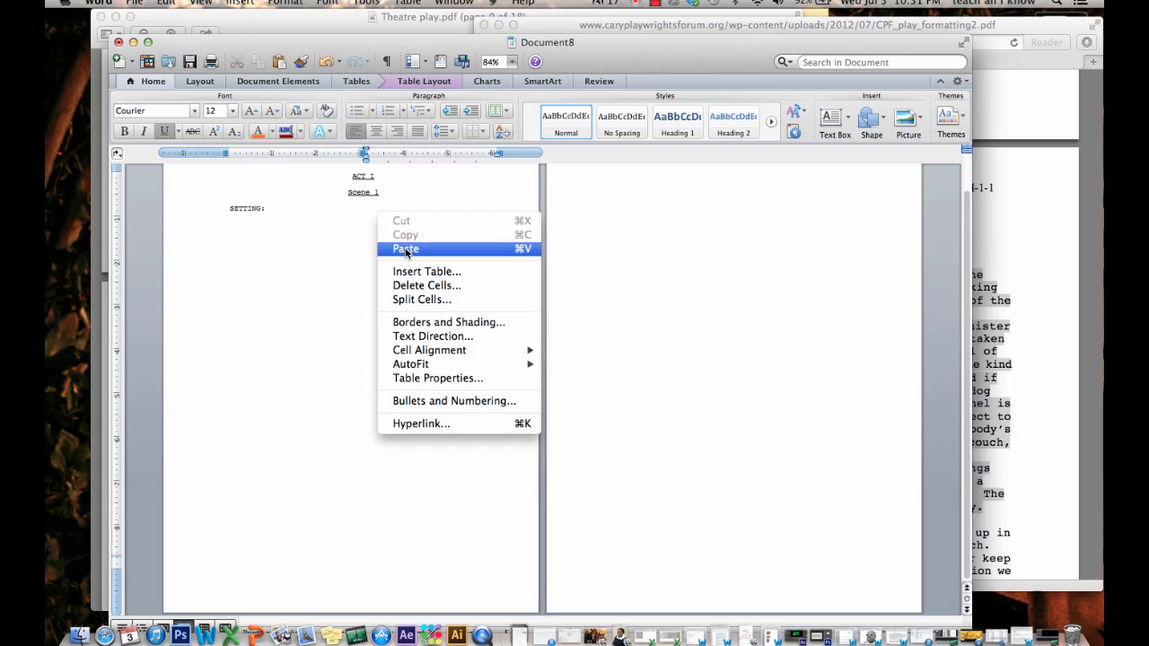
left_click(406, 248)
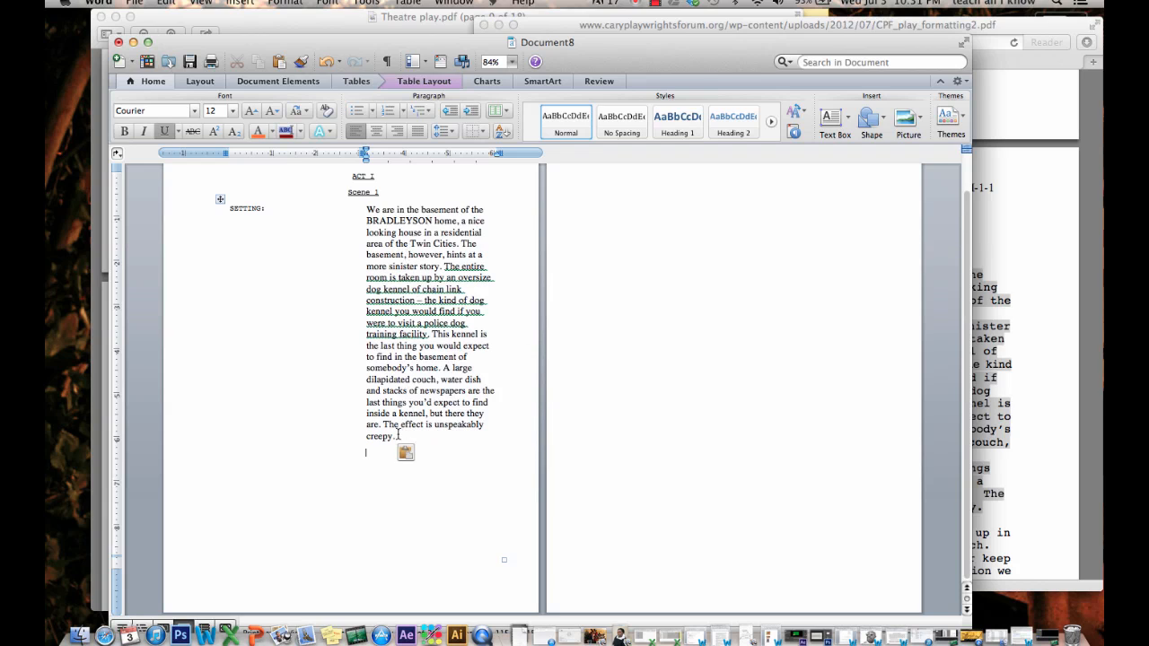
Shorten the pasted setting description by deleting everything from "A large dilapidated couch" to the end
left_click_drag(395, 438, 365, 371)
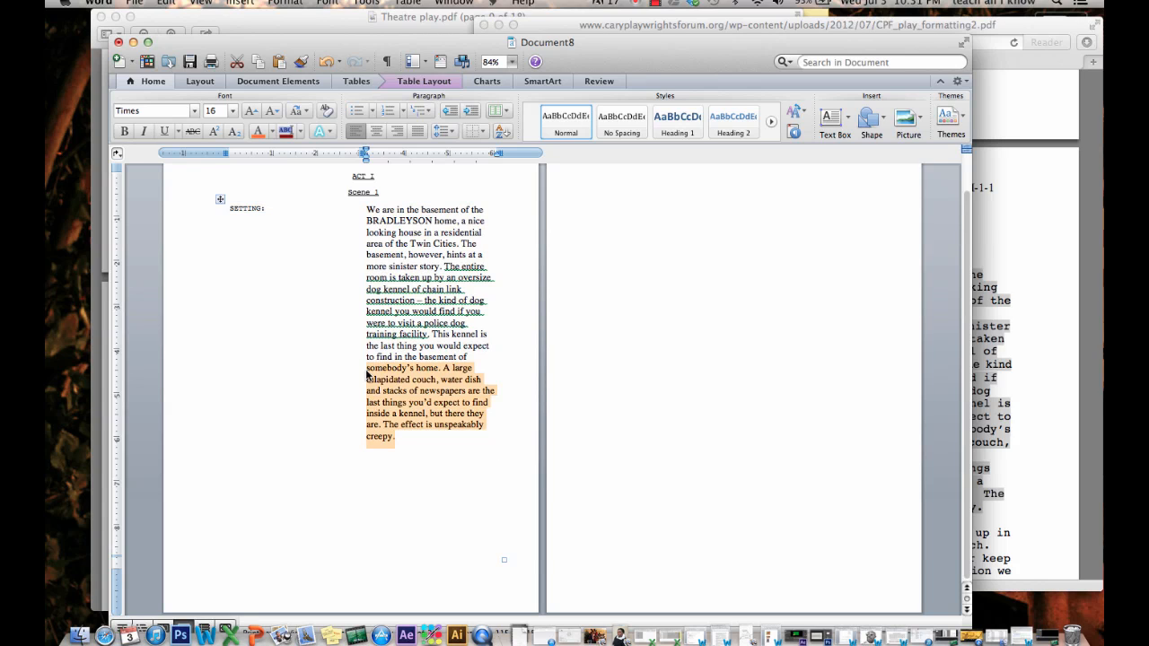
left_click(422, 450)
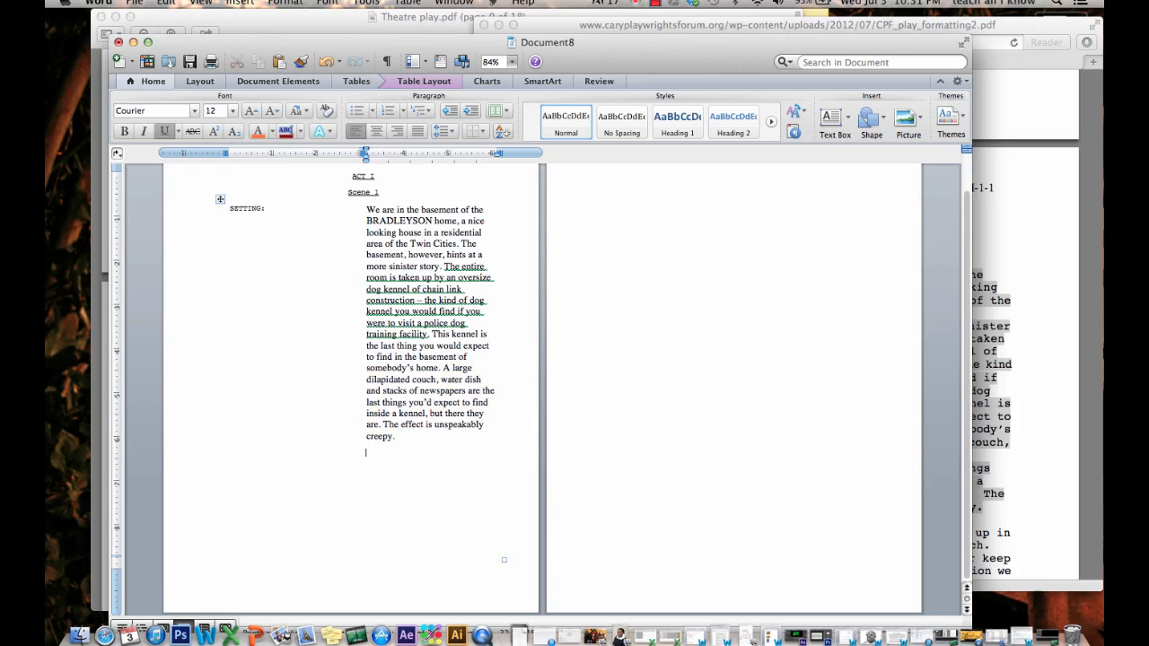
left_click_drag(444, 369, 474, 449)
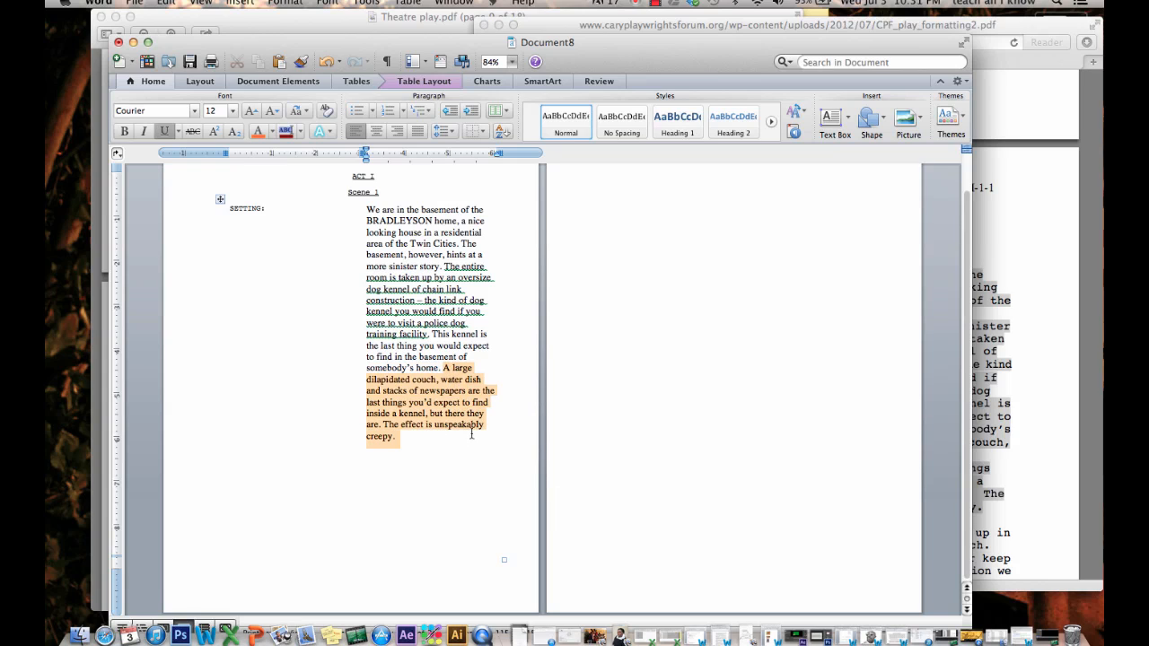
key("BackSpace")
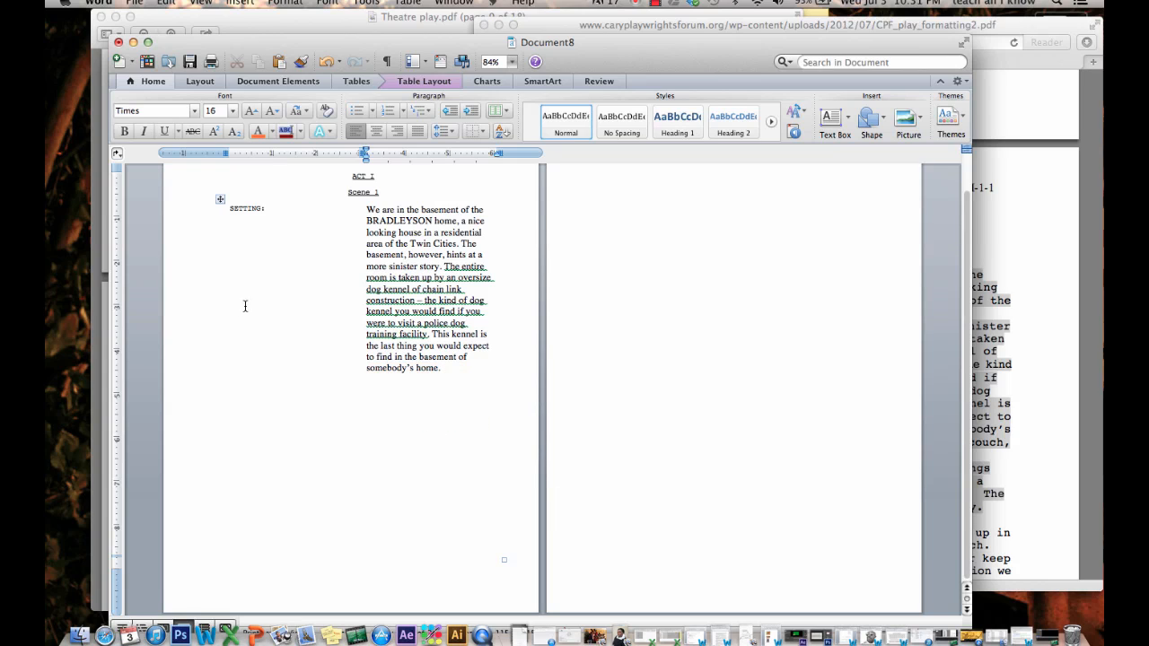
Check the sample's at-rise section in Safari, then enter "AT RISE:" below "SETTING:" in the first column of the Word table
left_click(278, 208)
left_click(1021, 369)
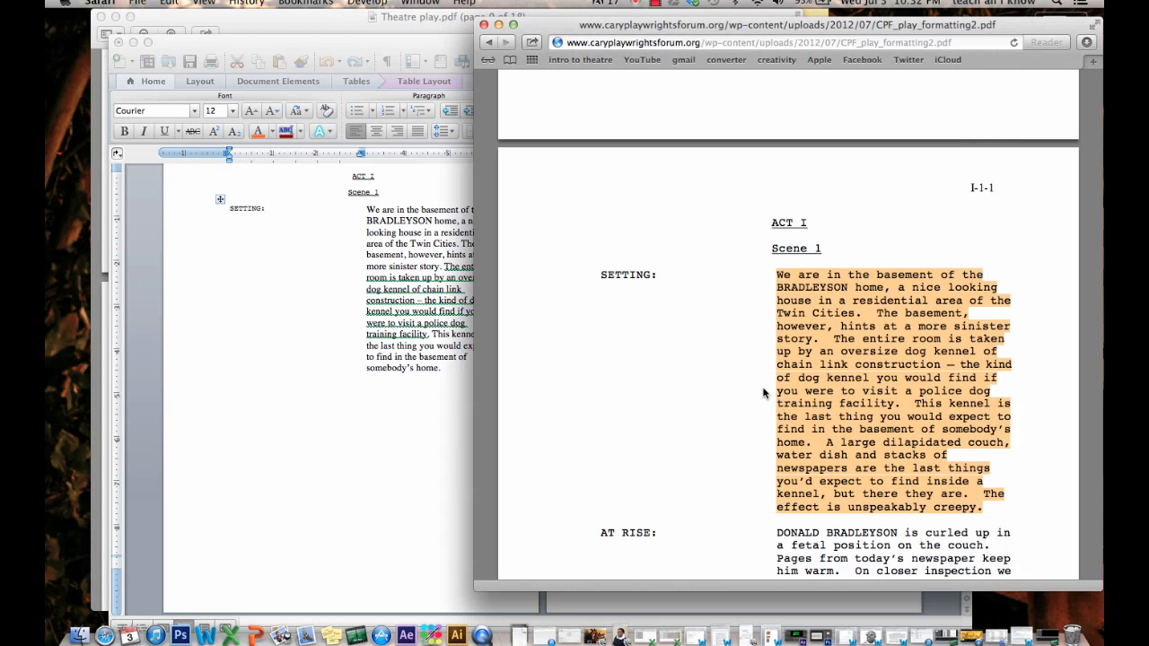
scroll(762, 392, "down", 8)
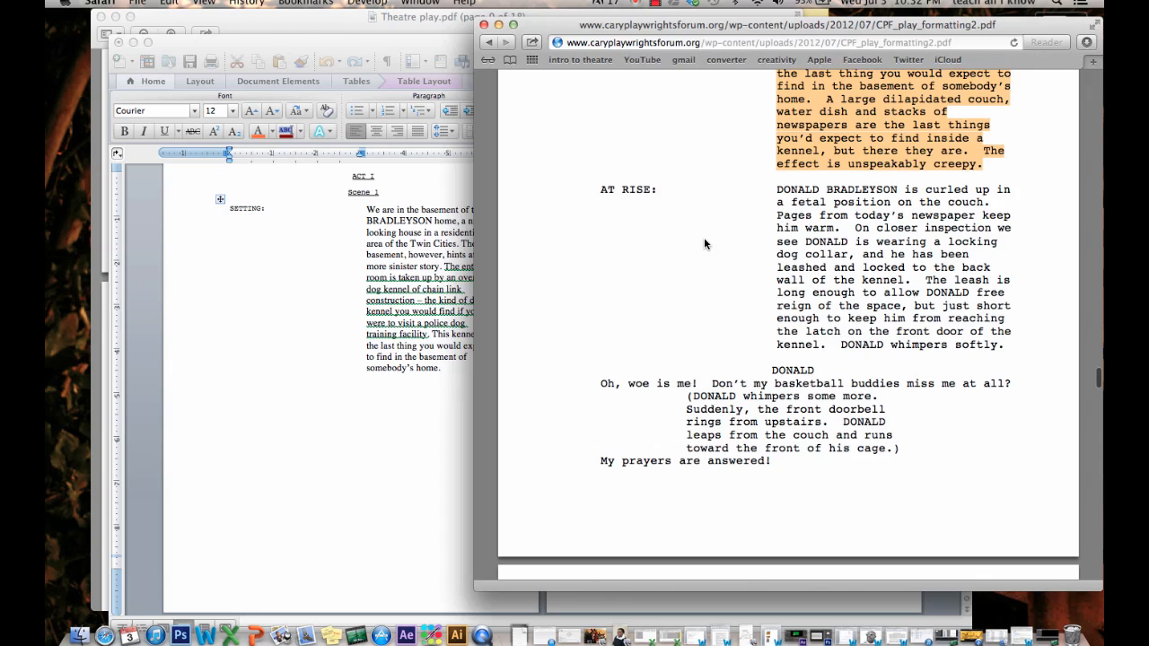
left_click(312, 270)
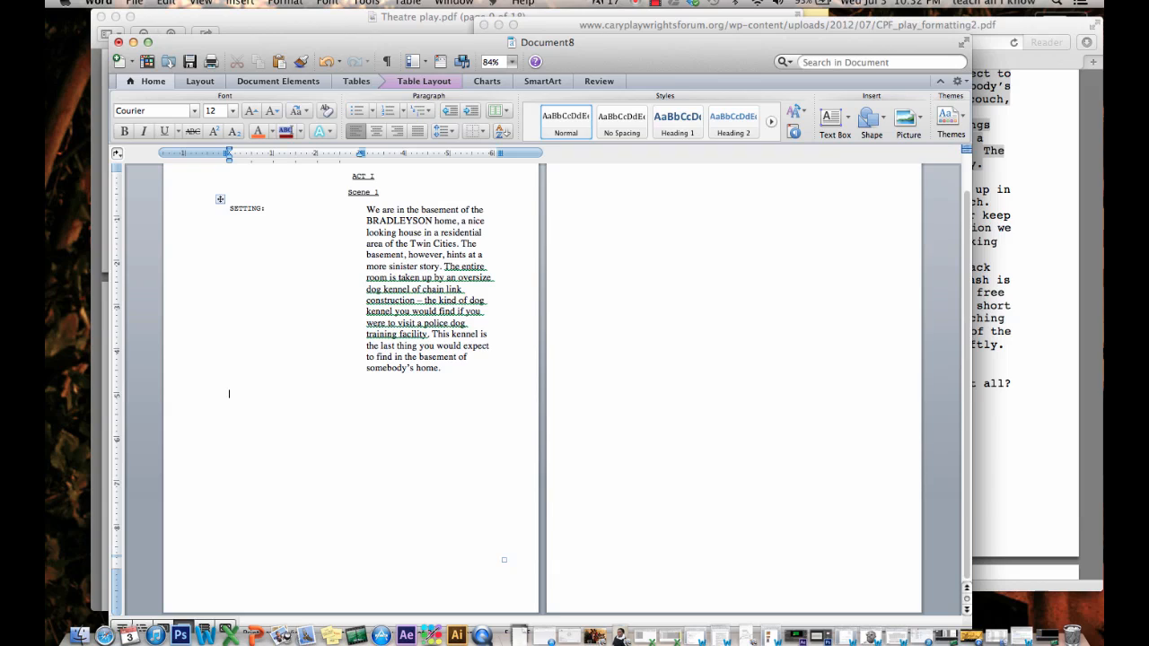
type("T RISE:")
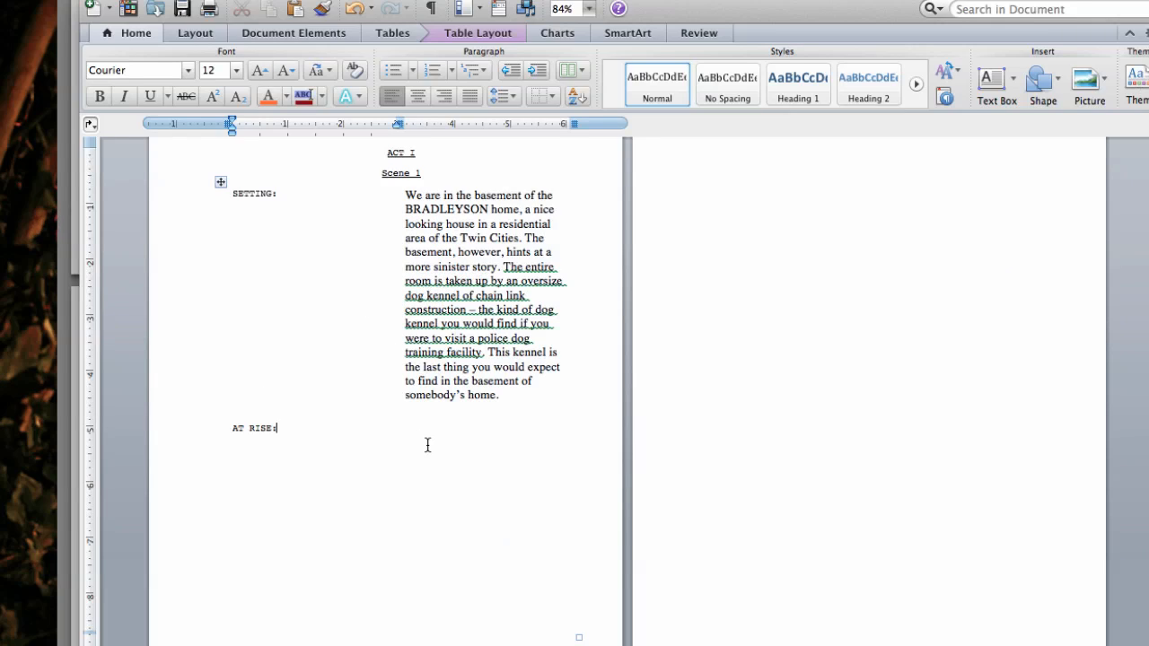
Paste the copied description into the second column beside "AT RISE:" and delete the part that runs onto the second page
left_click(385, 400)
left_click(516, 401)
key("Down")
key("Down")
right_click(430, 427)
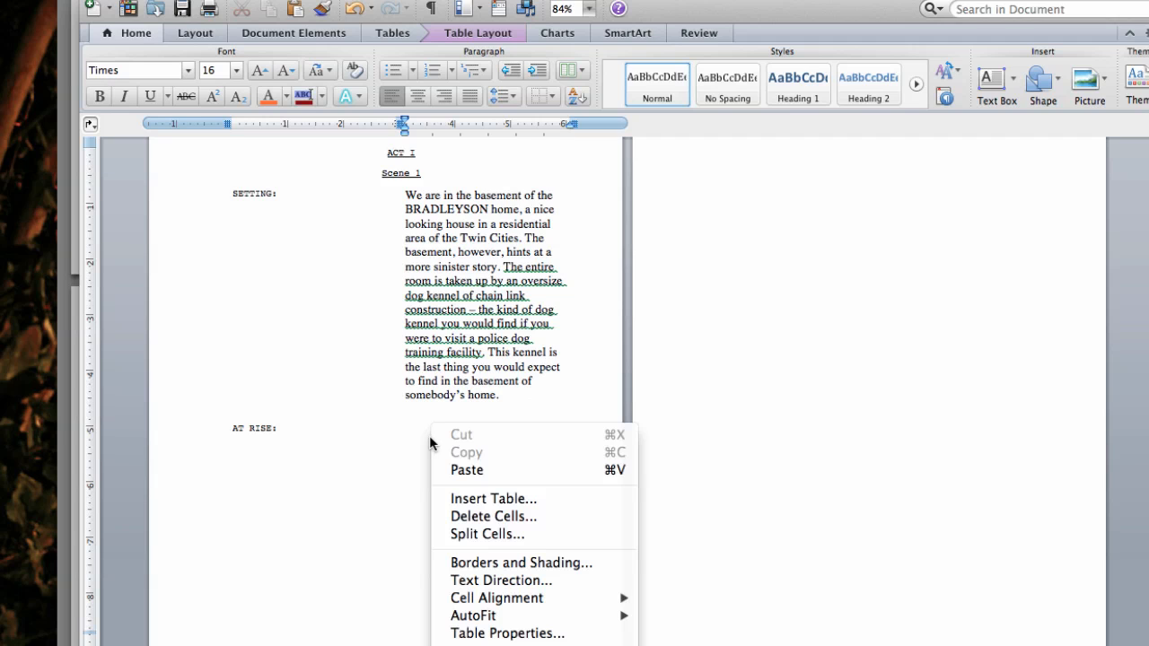
left_click(466, 468)
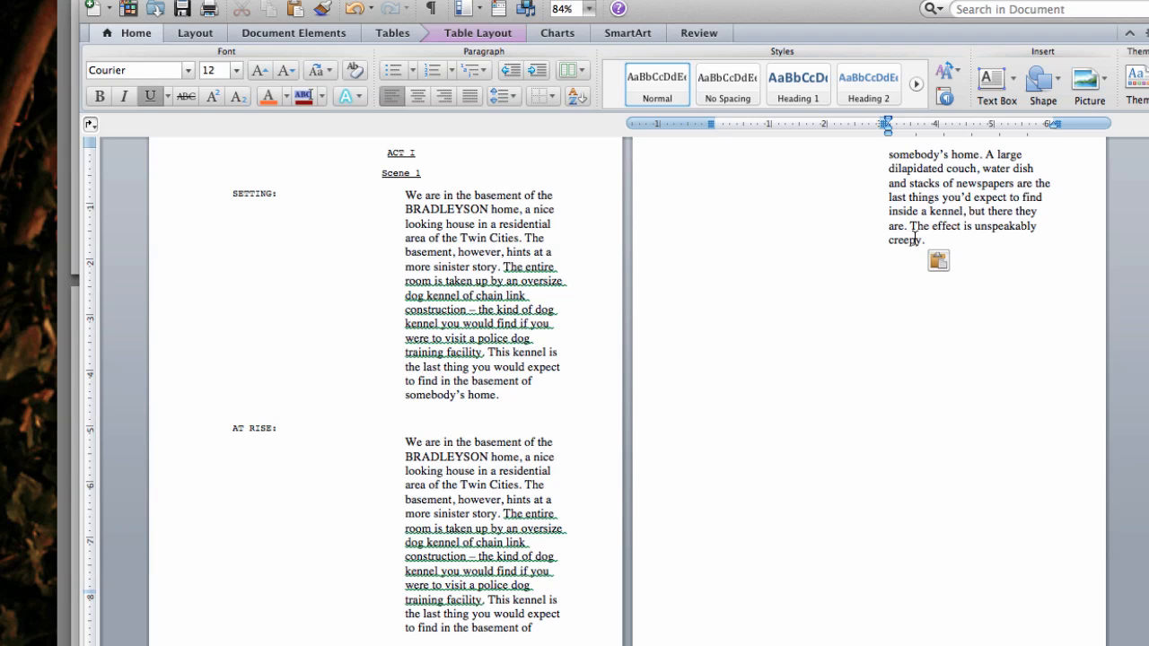
left_click_drag(924, 239, 881, 162)
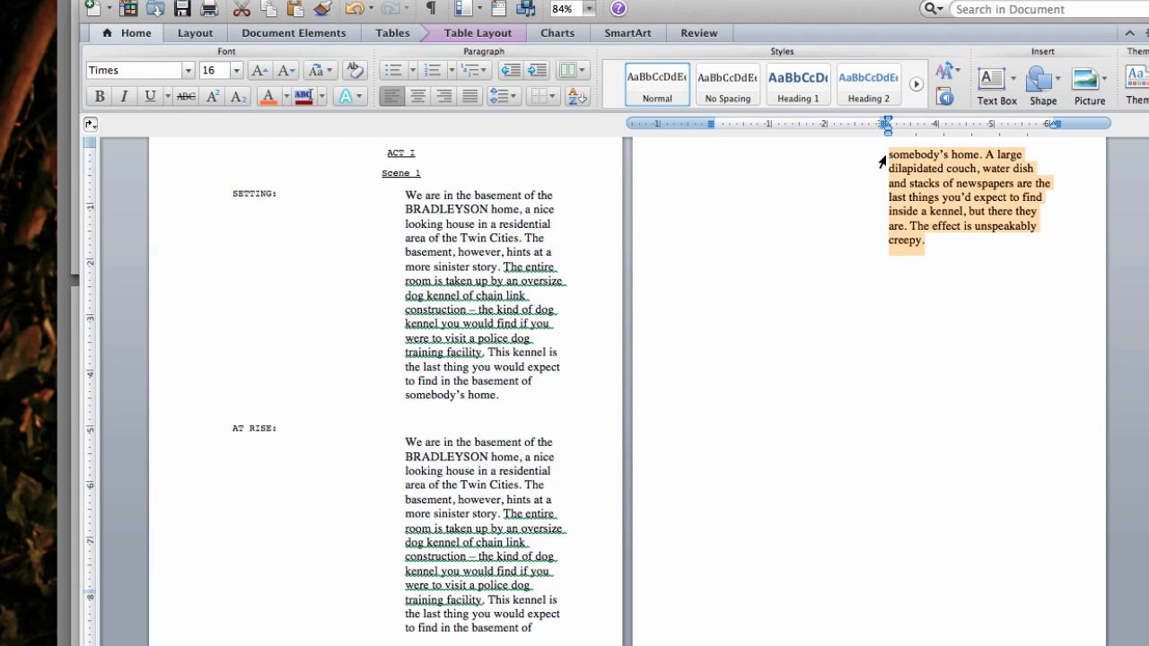
key("Delete")
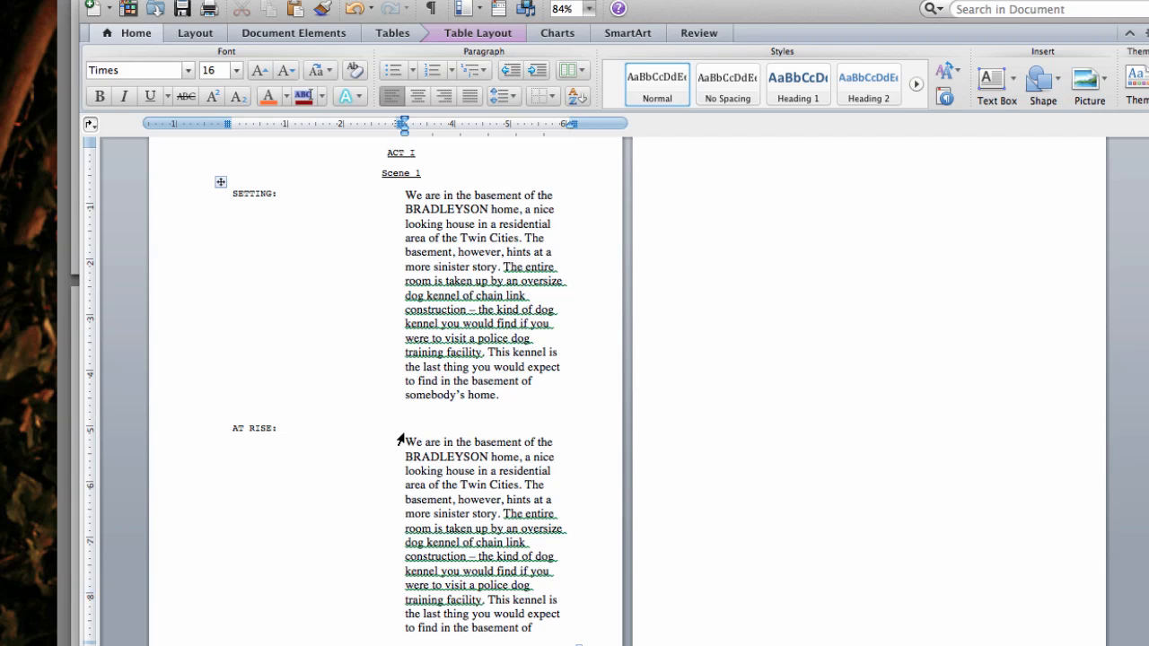
Insert an empty line above "AT RISE:" to line it up with the start of its description
left_click(227, 434)
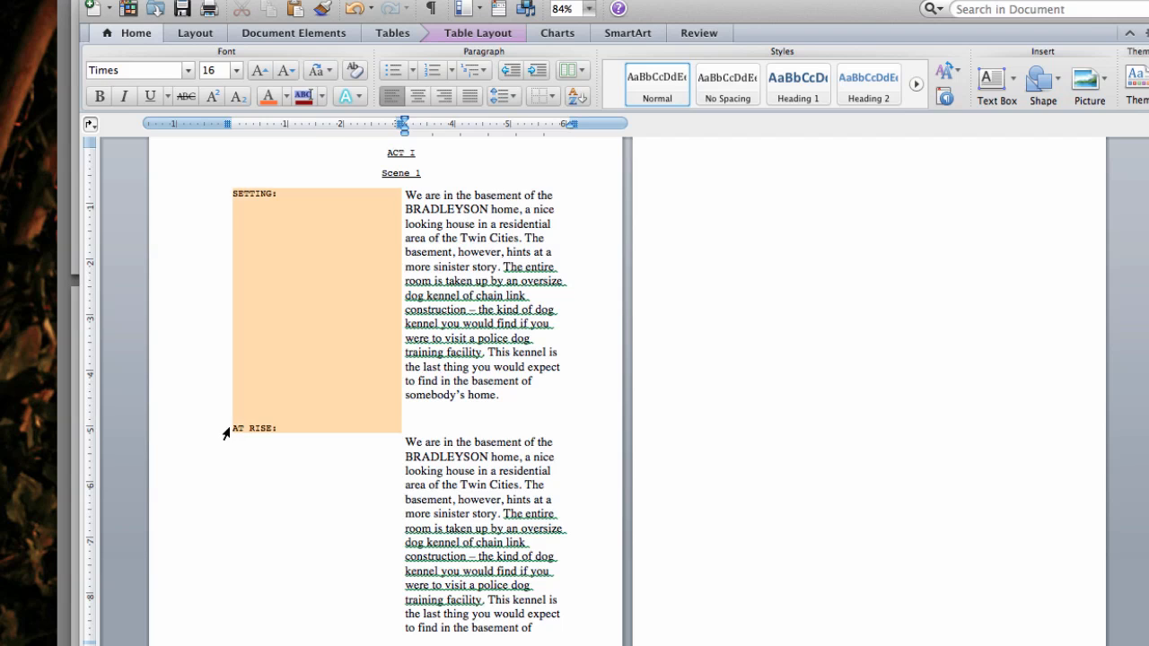
left_click(248, 419)
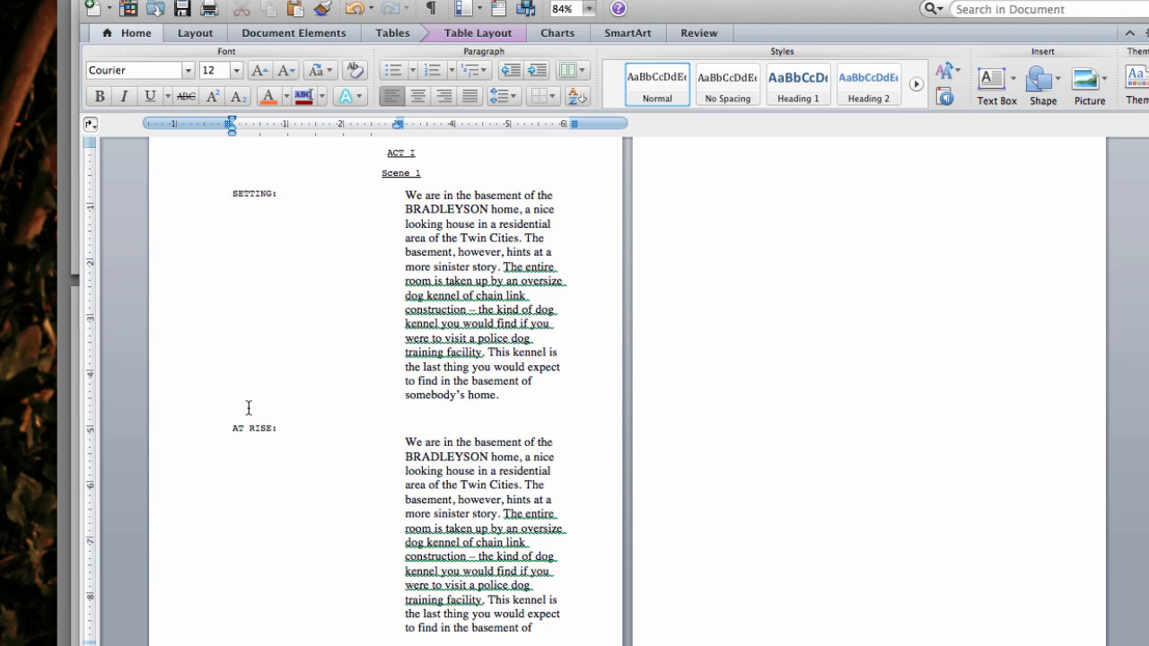
key("Return")
scroll(548, 443, "up", 1)
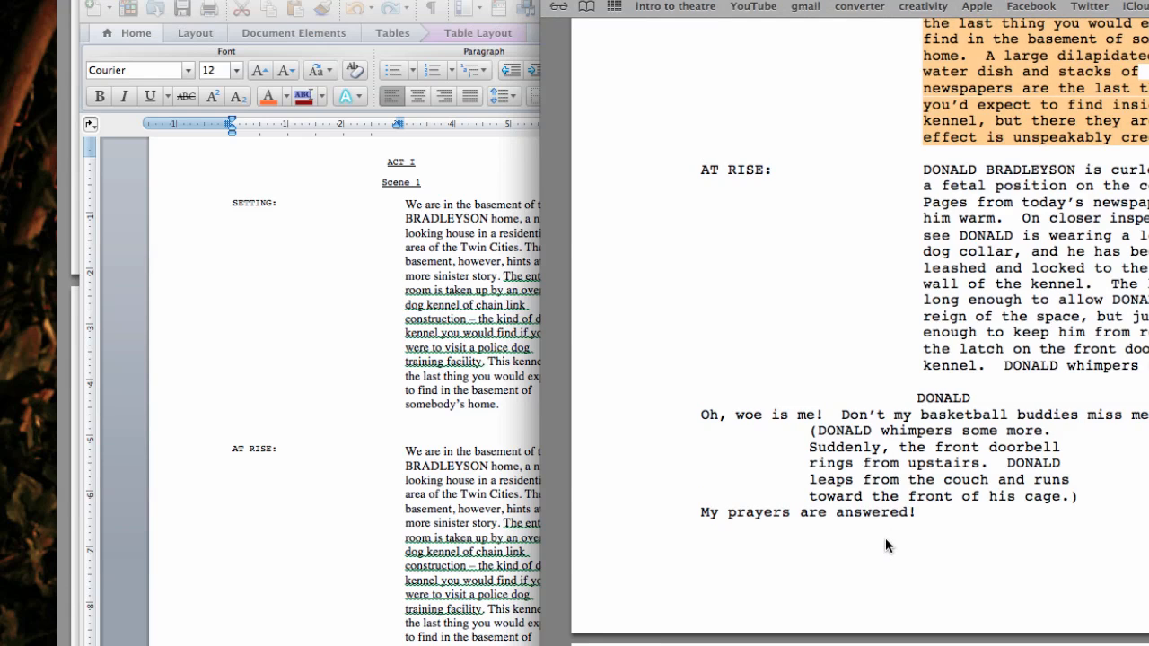
Examine in the Safari sample script how character names, dialogue lines and stage directions are laid out
scroll(885, 538, "down", 8)
scroll(884, 542, "down", 6)
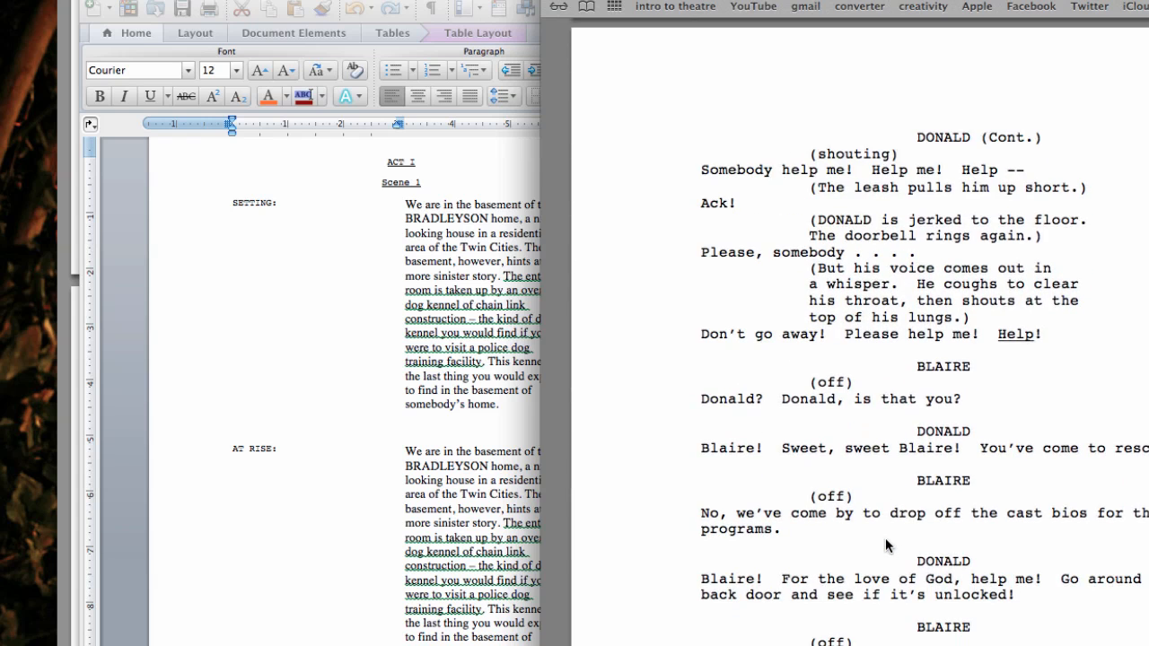
scroll(885, 545, "down", 2)
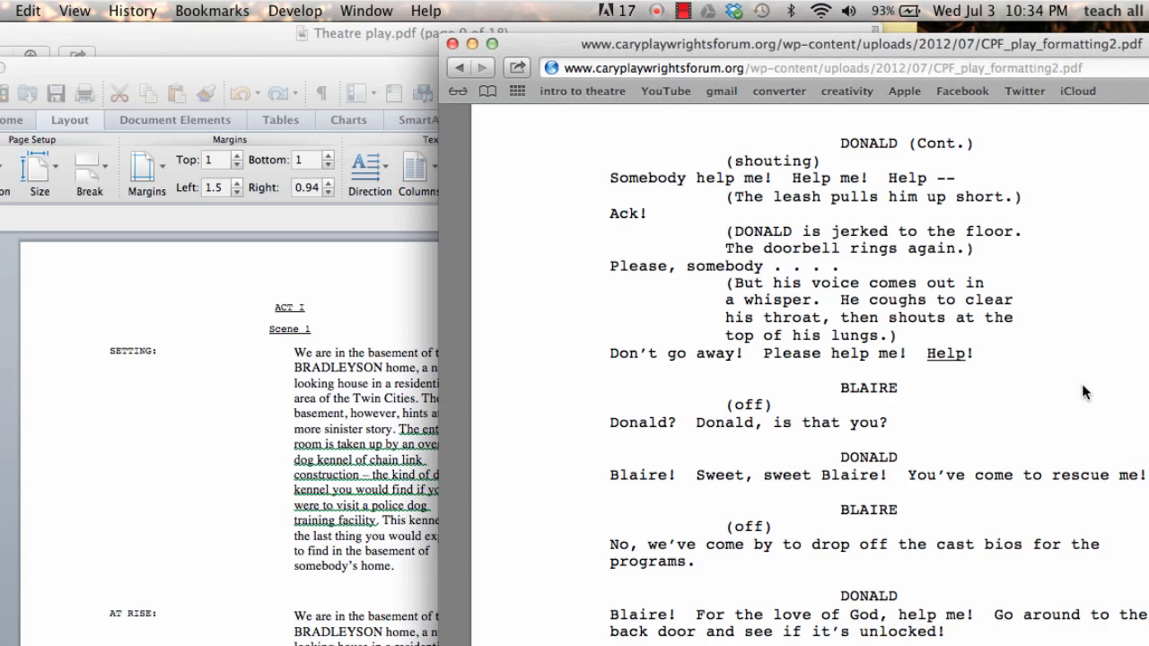
scroll(956, 341, "up", 5)
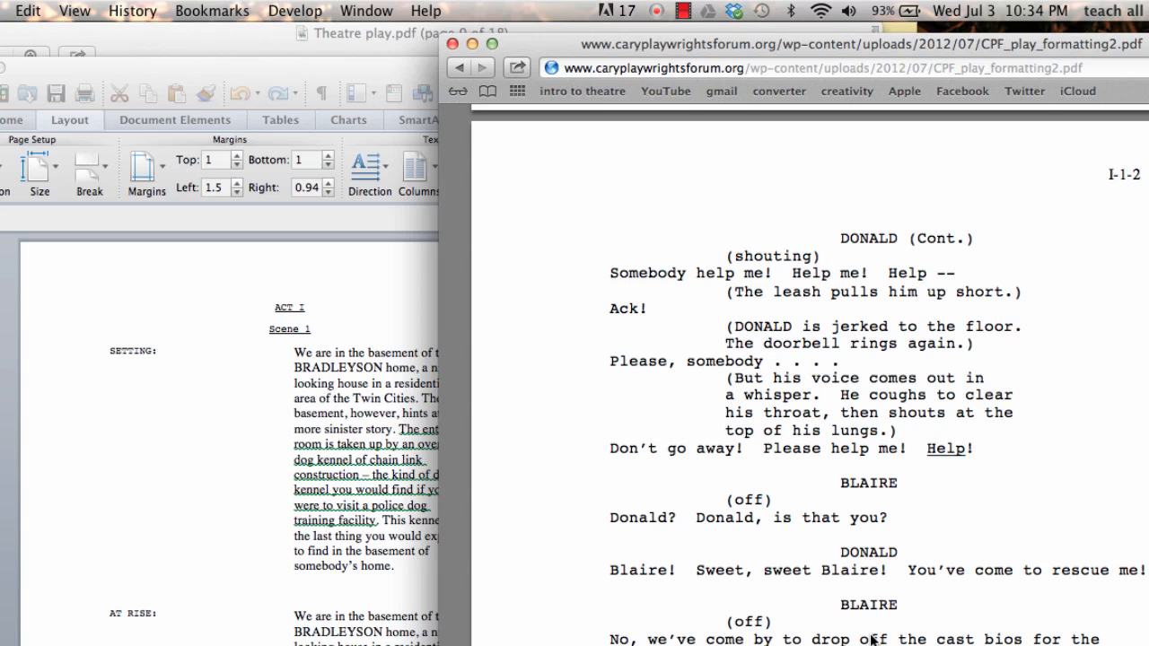
scroll(870, 633, "down", 5)
scroll(870, 639, "down", 2)
scroll(870, 639, "up", 20)
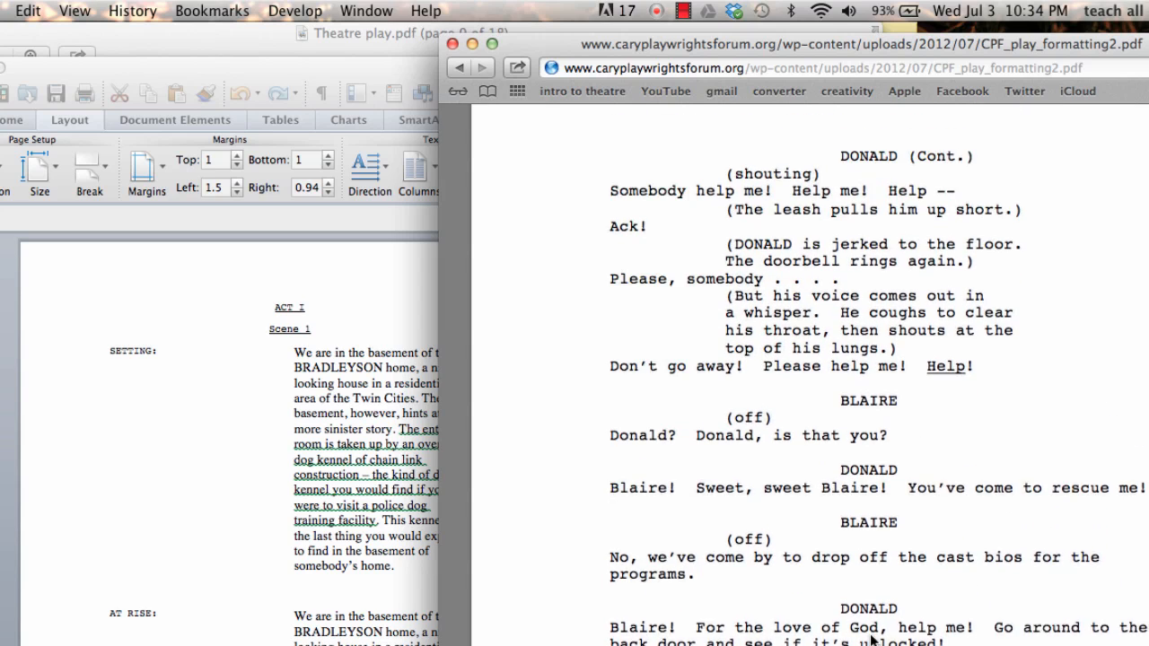
scroll(870, 639, "up", 2)
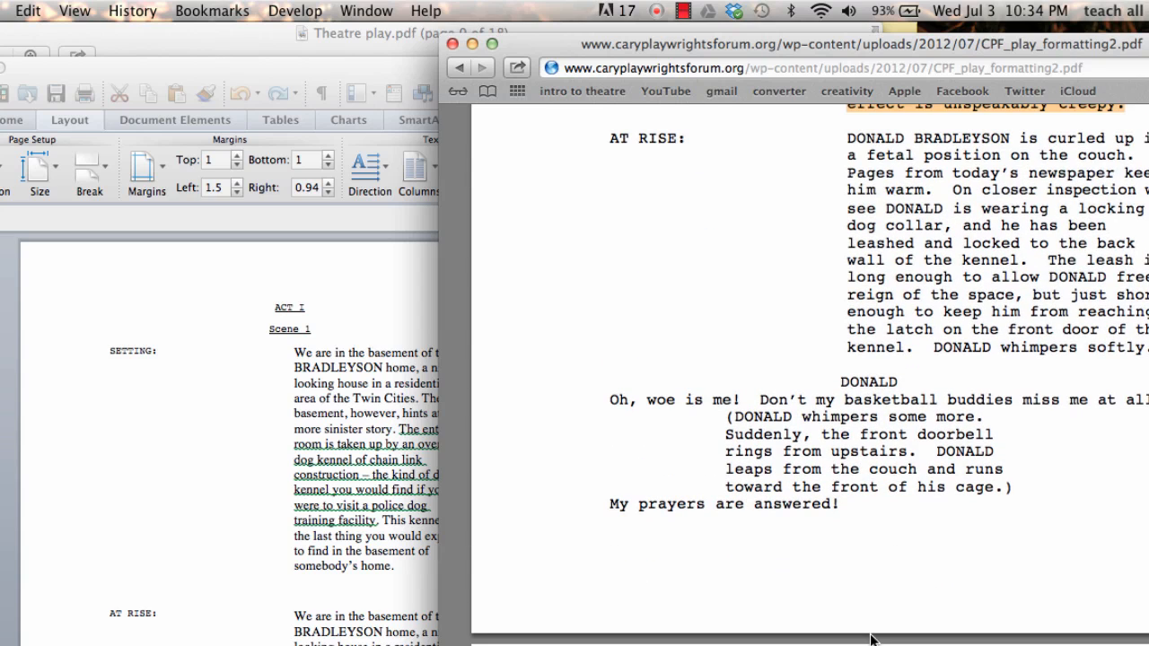
Switch to Word and enter the speaking character's name in capitals, centered on the first line of page 2
left_click(419, 447)
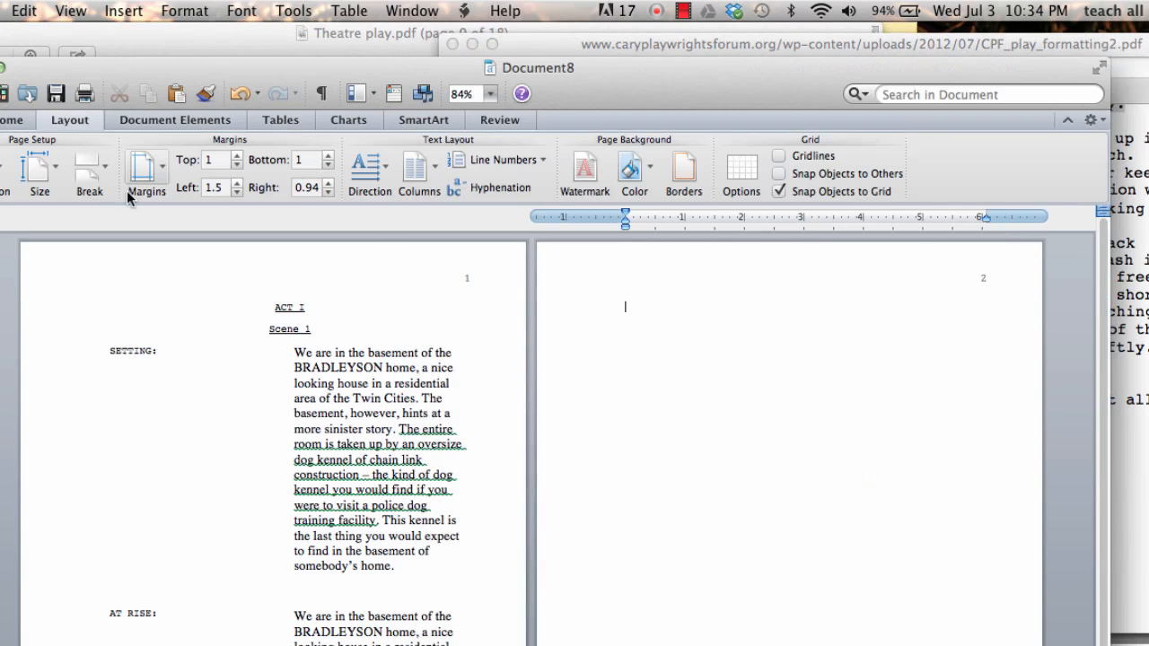
left_click(14, 120)
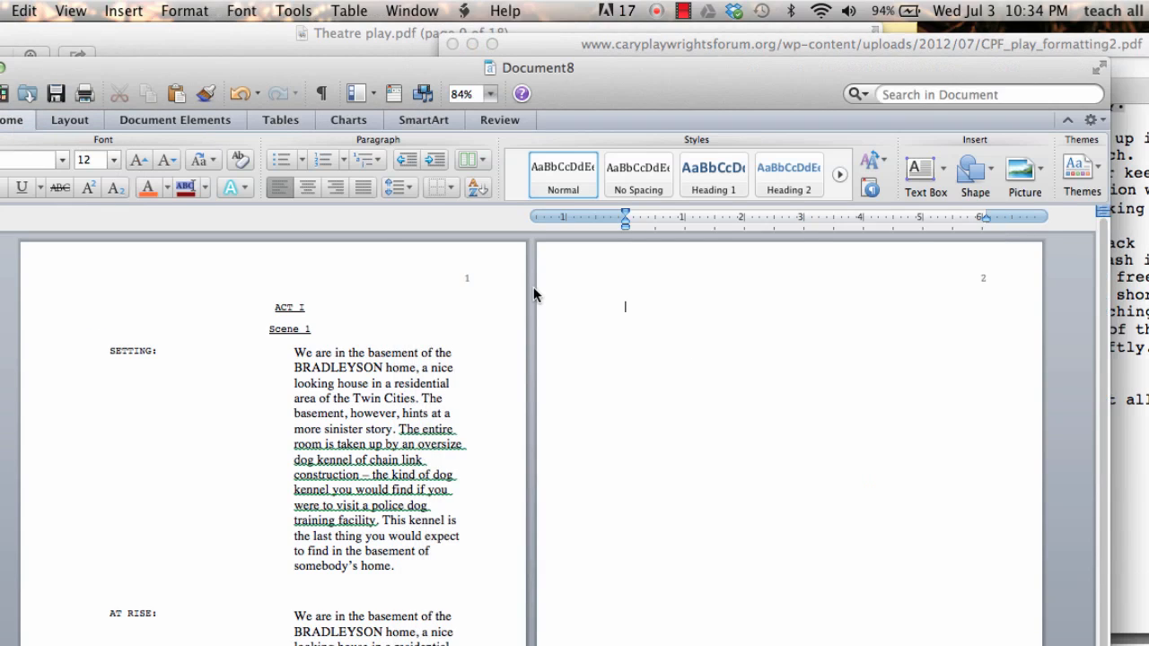
left_click(307, 187)
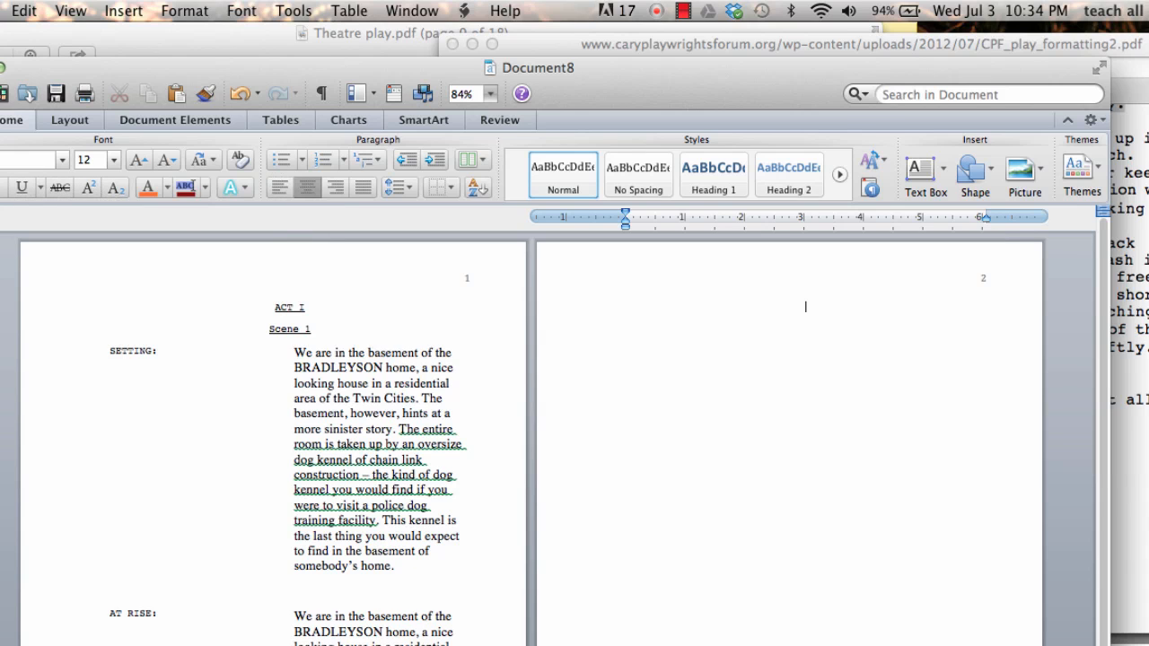
left_click(1129, 449)
left_click(356, 308)
type("SMITH")
key("super+Tab")
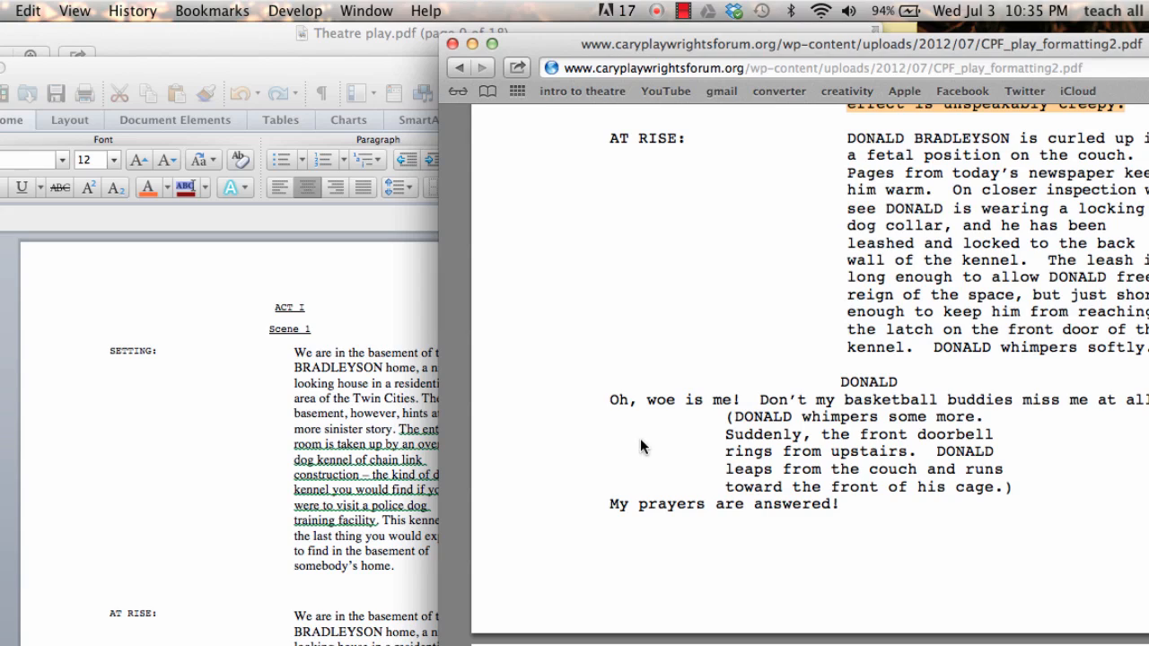
Below the character name, enter the left-aligned dialogue "Hello doctor it is good to see you... the nurse has been invited to the party as well."
left_click(298, 272)
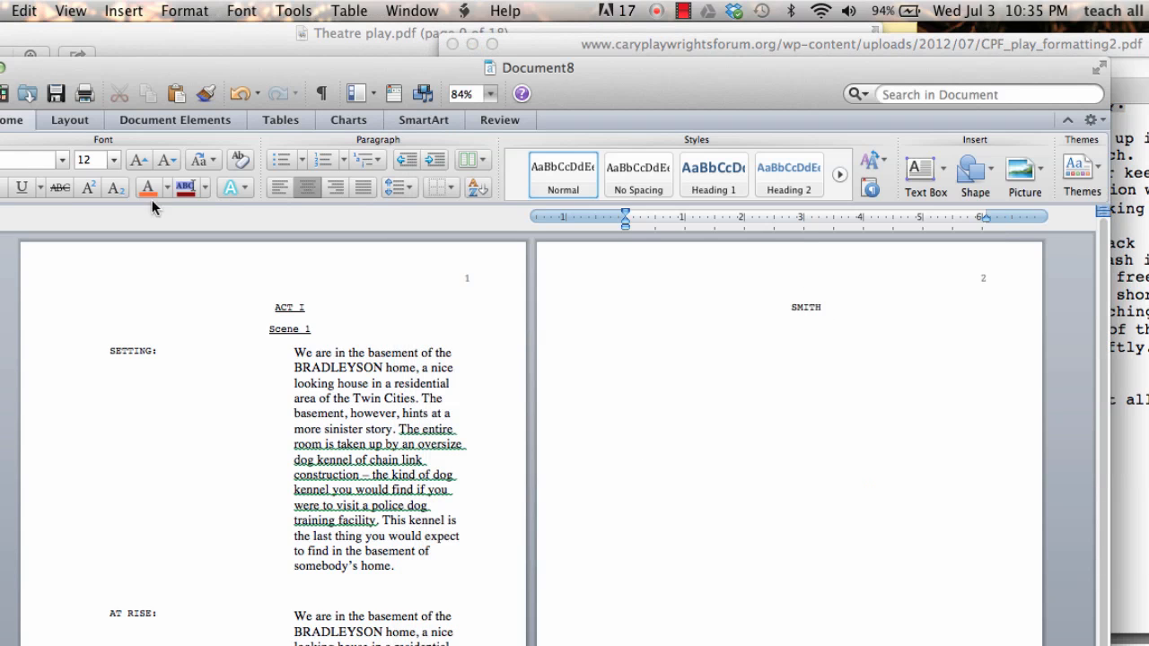
left_click(279, 186)
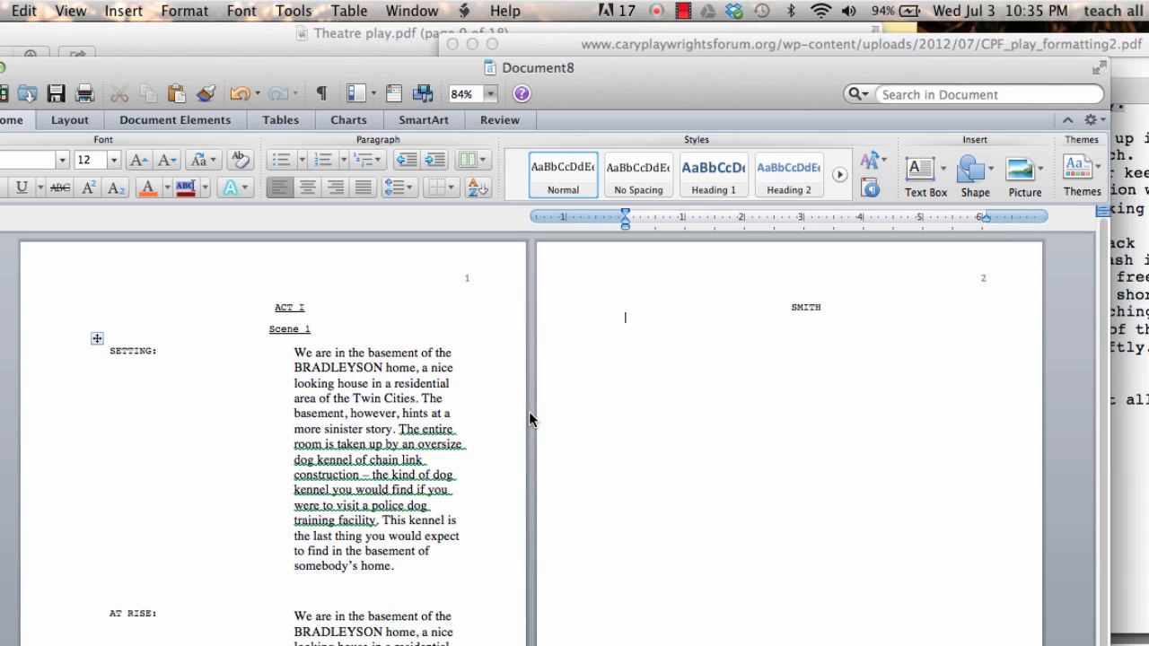
type("Hello doctor it is go")
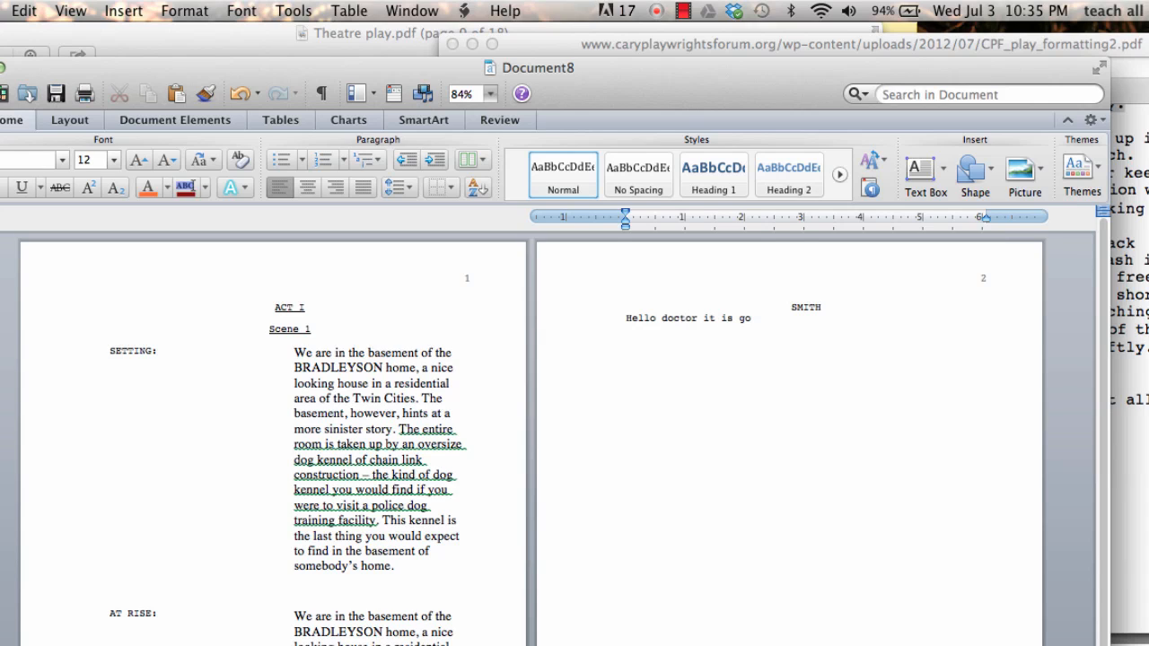
type("od to see you...")
key("BackSpace")
key("BackSpace")
key("BackSpace")
type("... the nurse has ")
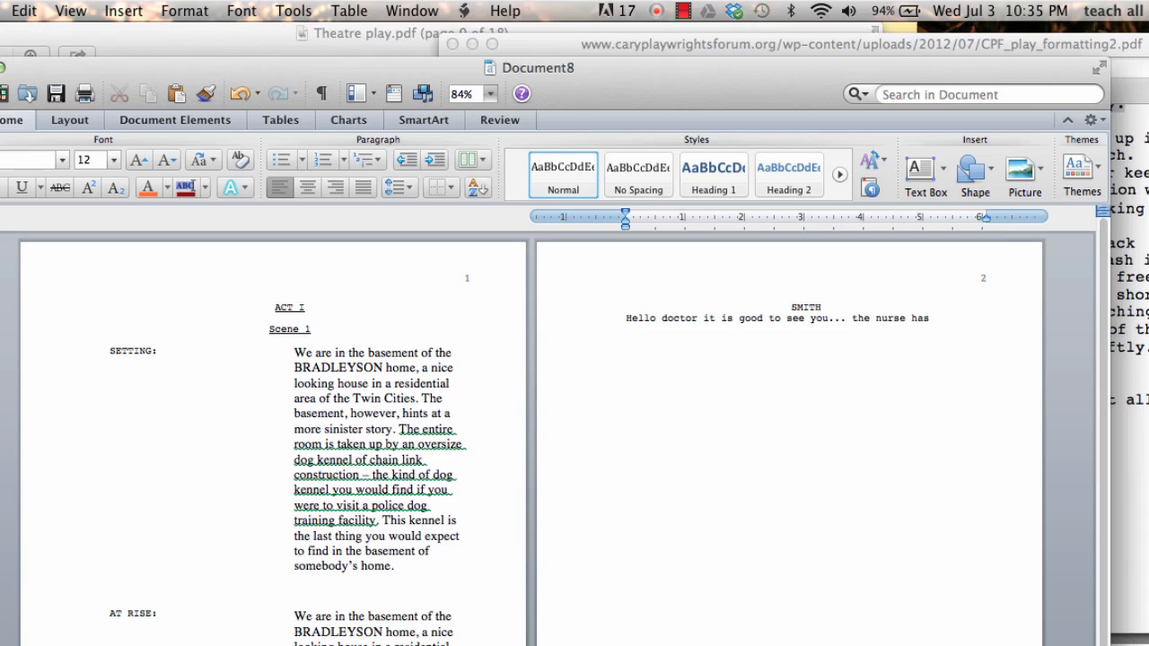
type("been invited to the party as well.")
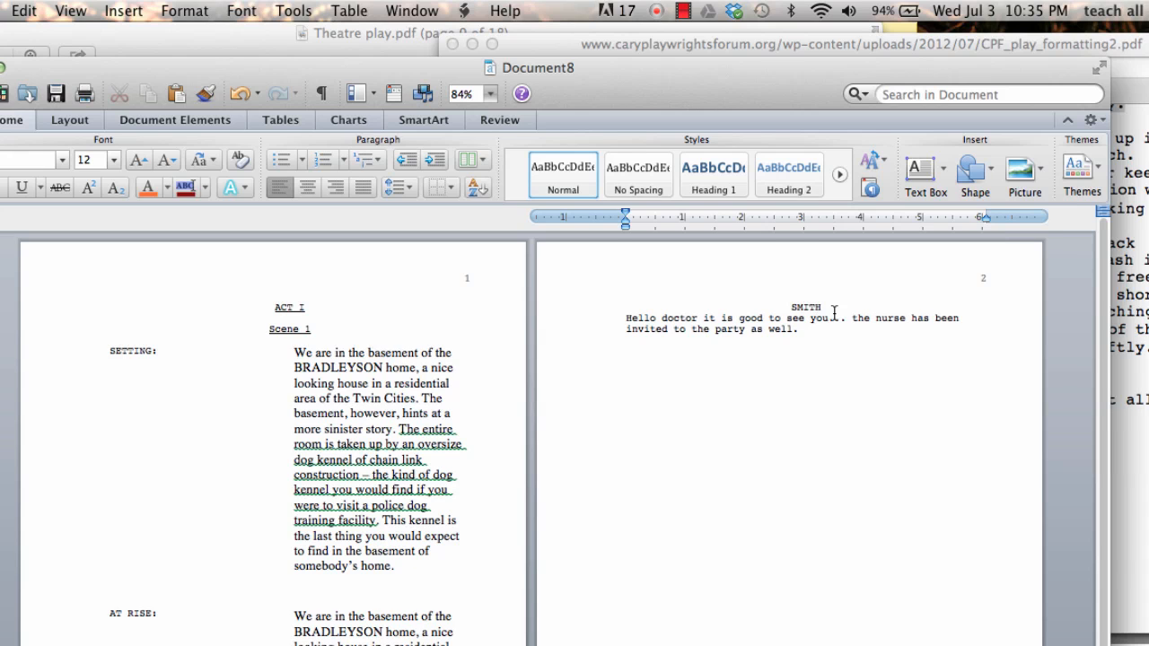
Check the sample's stage direction in Safari, then enter centered "(the doctors are looking at each other in a strange way)" below the dialogue in Word
left_click(1130, 407)
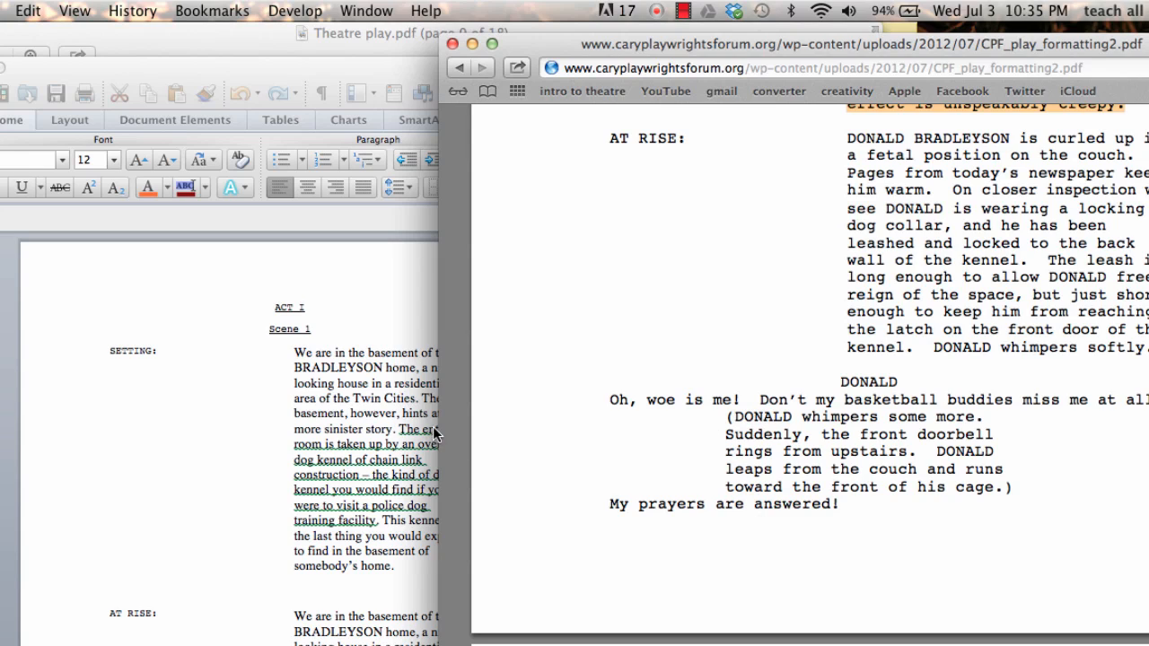
left_click(418, 396)
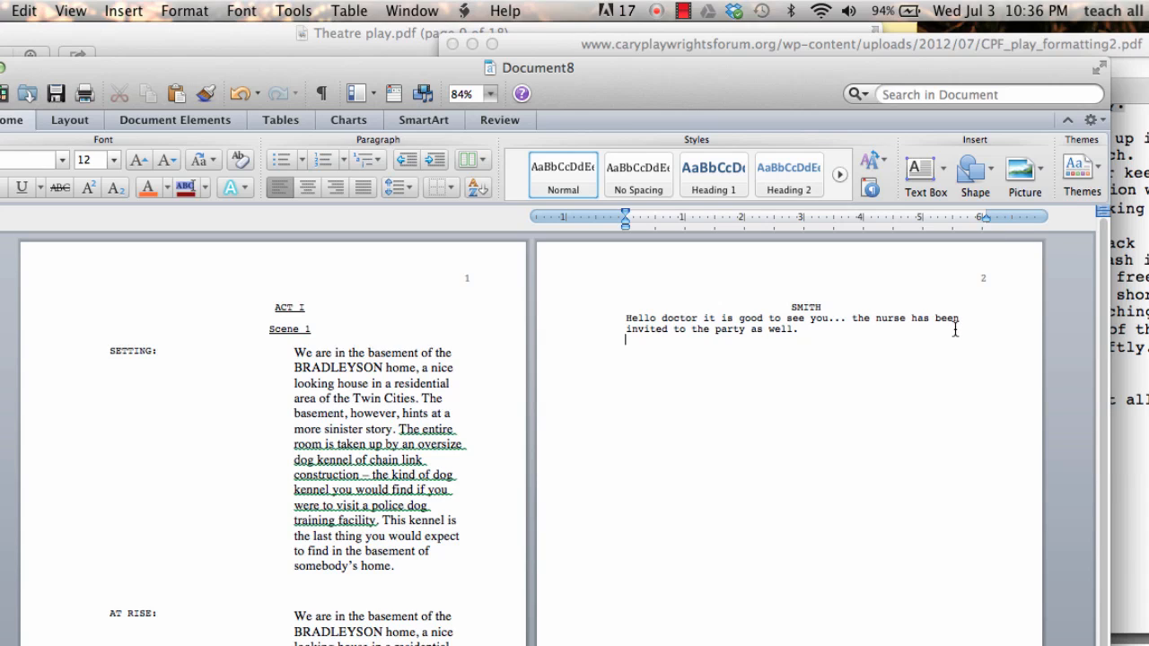
left_click(309, 185)
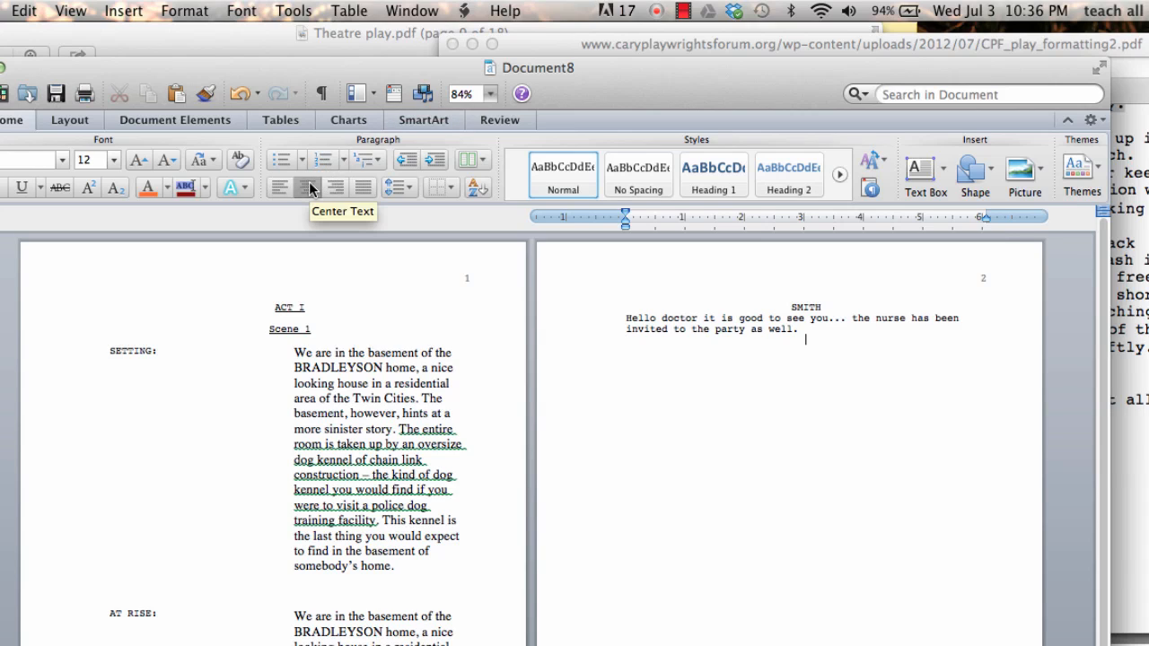
type("(the d")
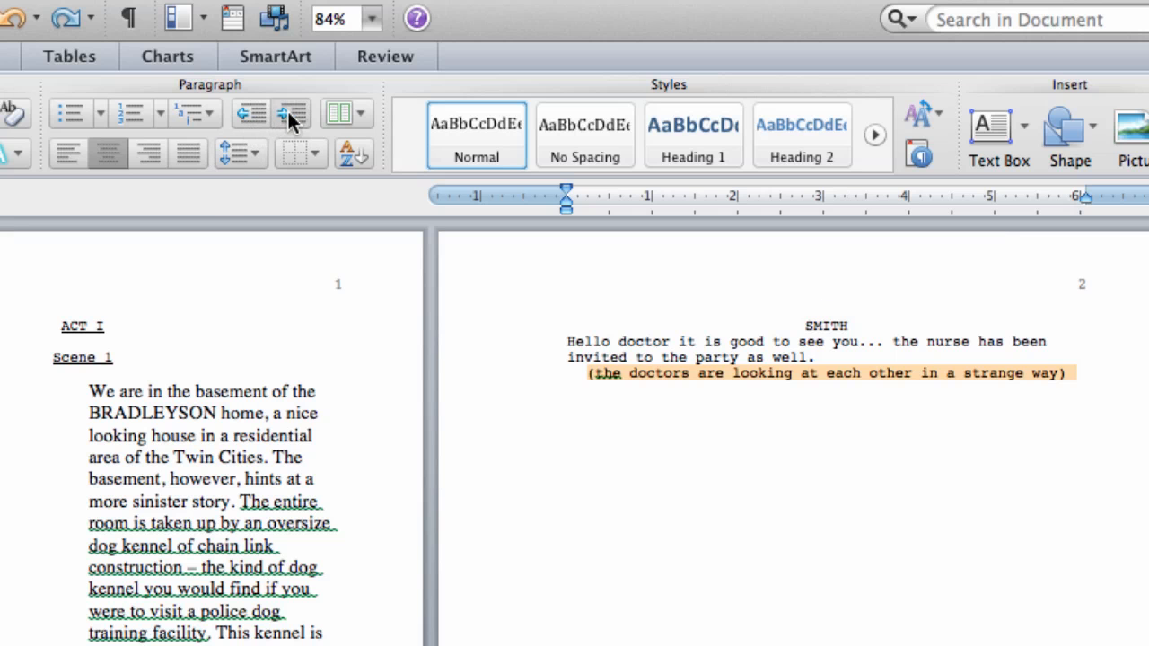
Increase the left indent of the stage direction to 2 inches, then reduce it back to 1 inch
left_click(291, 119)
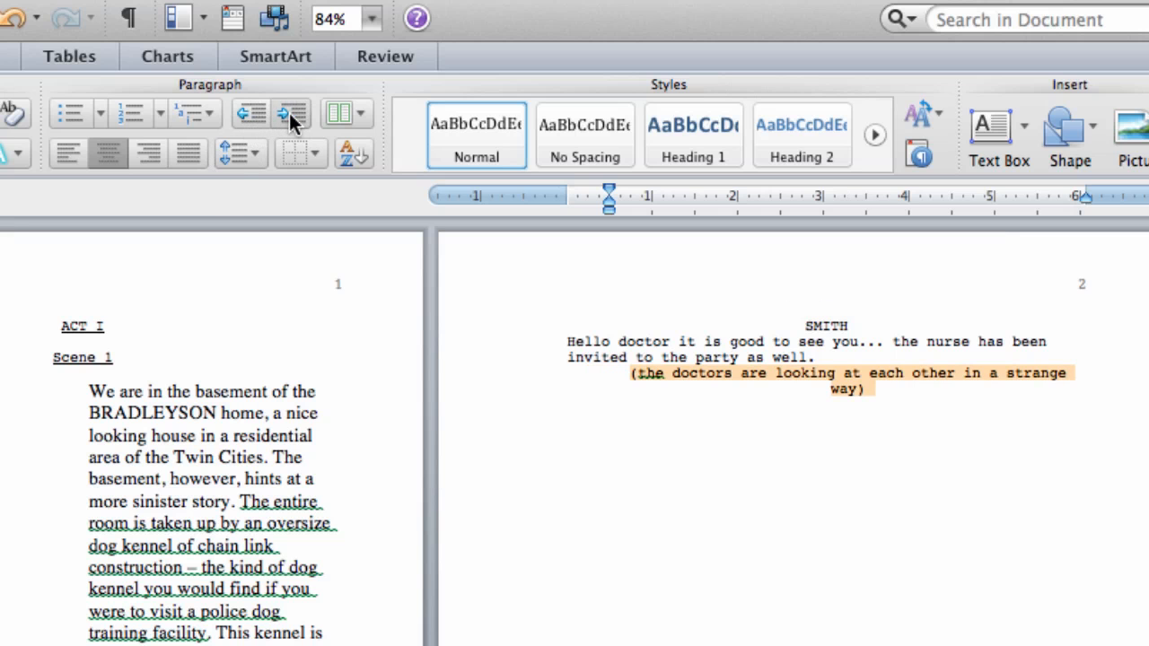
left_click(291, 120)
left_click(291, 120)
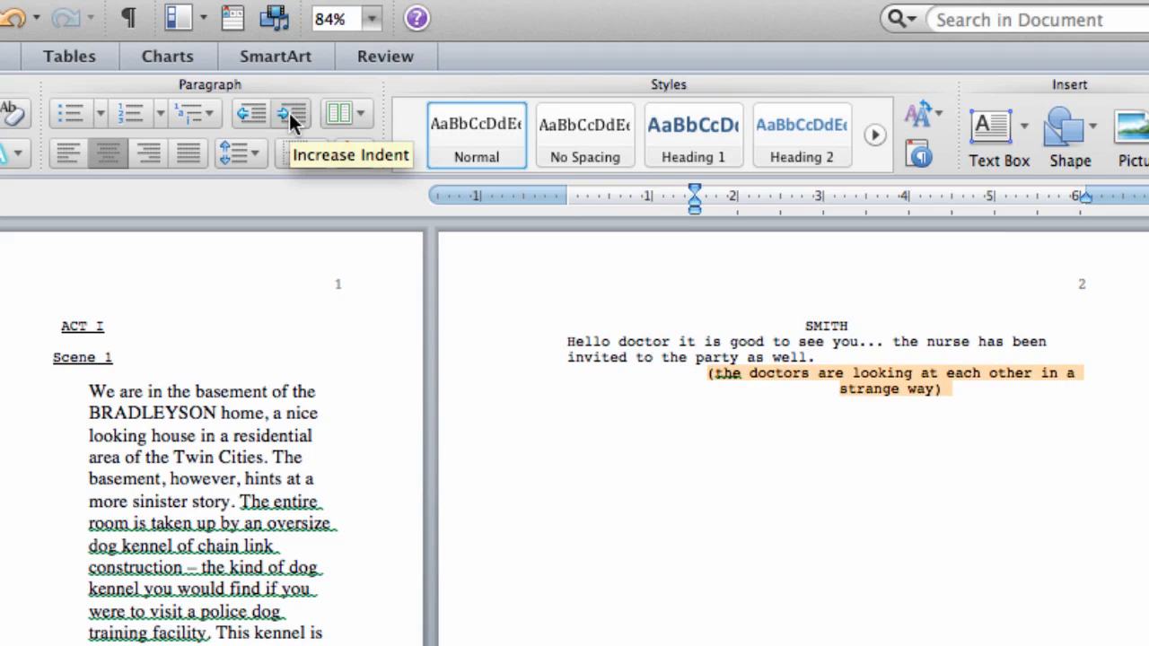
left_click(291, 119)
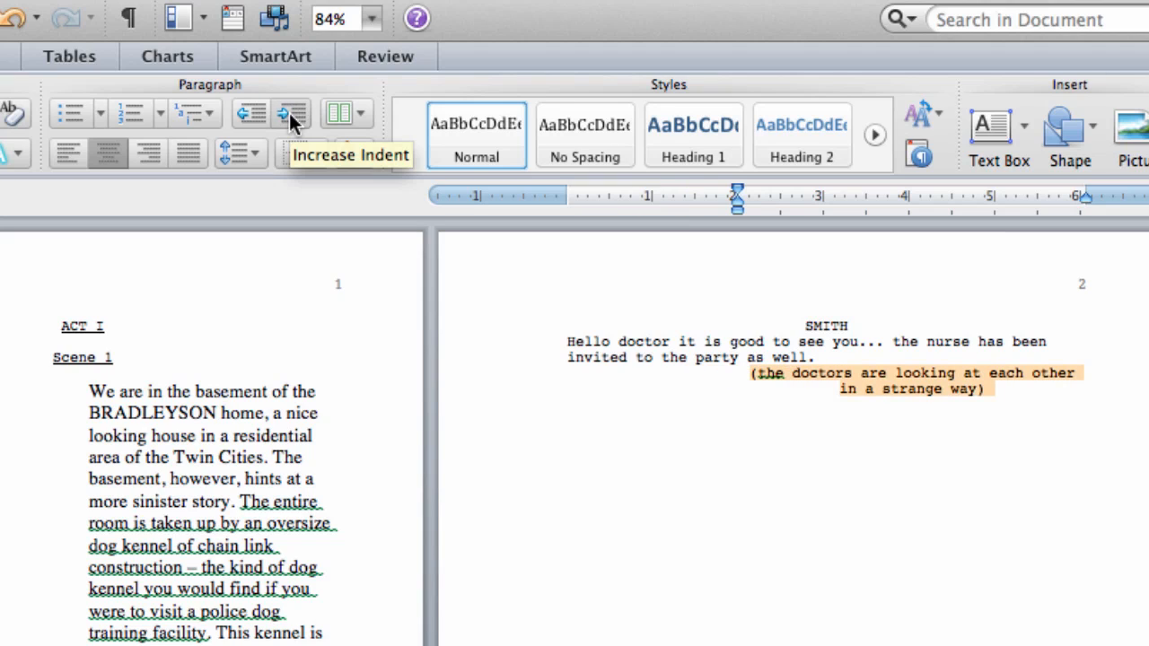
left_click(253, 113)
left_click(253, 112)
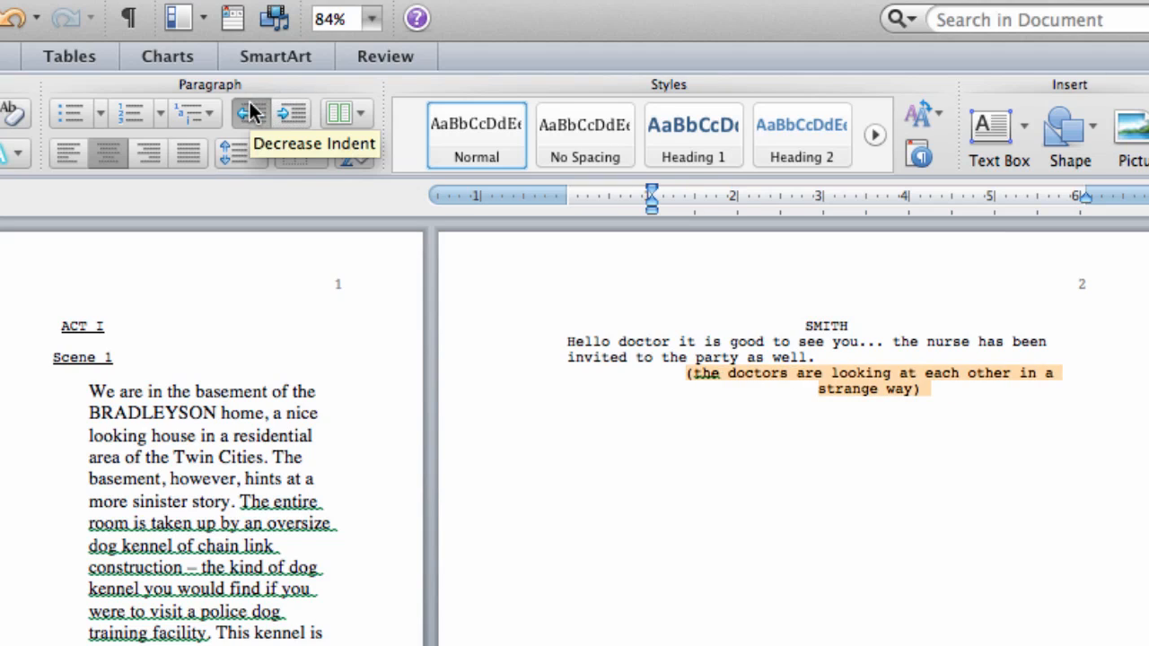
left_click(251, 112)
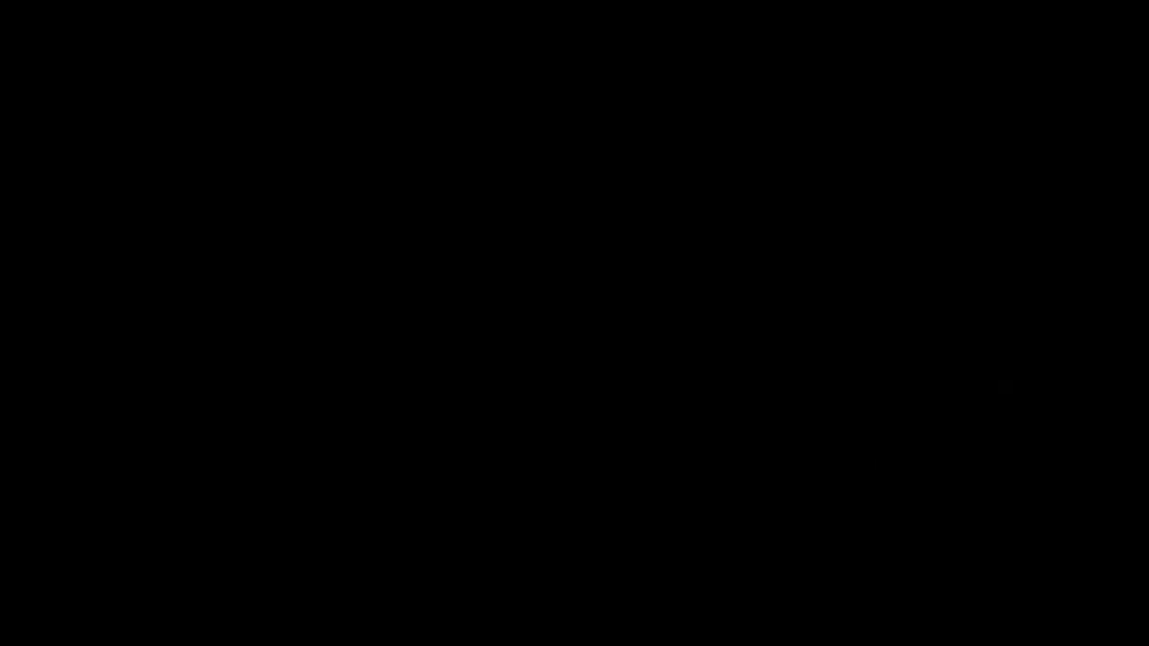